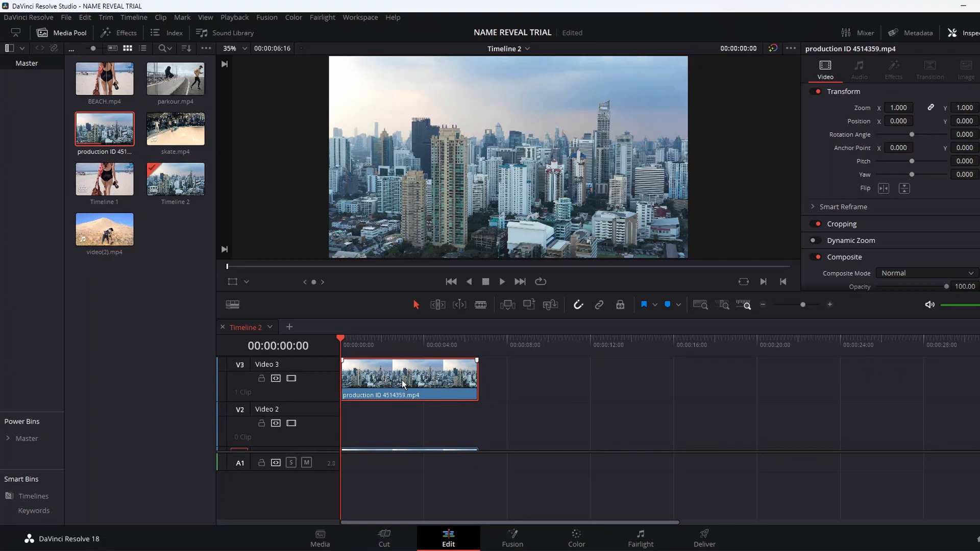
Step: In the Color page, add a curve window to the city clip's node and start its outline at the frame's left edge
left_click(575, 540)
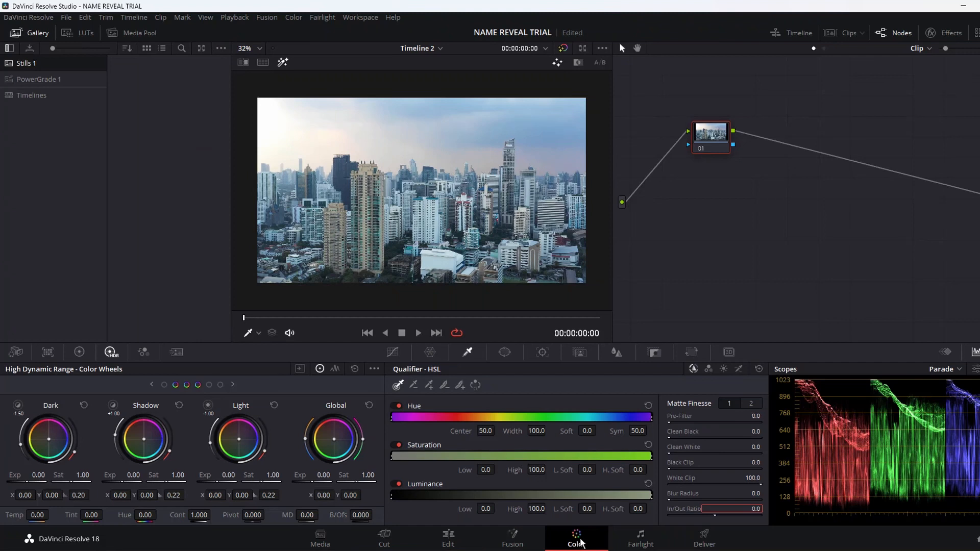
left_click(503, 352)
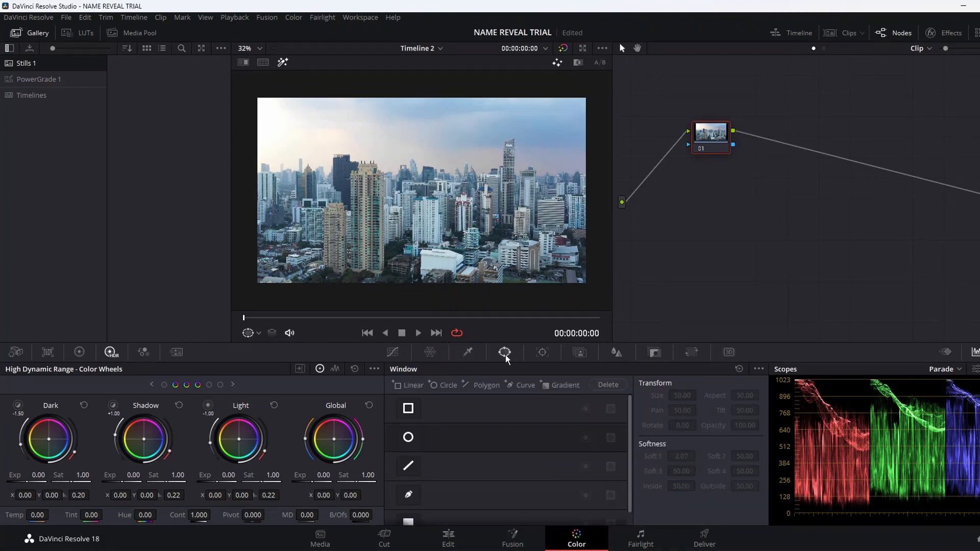
left_click(408, 496)
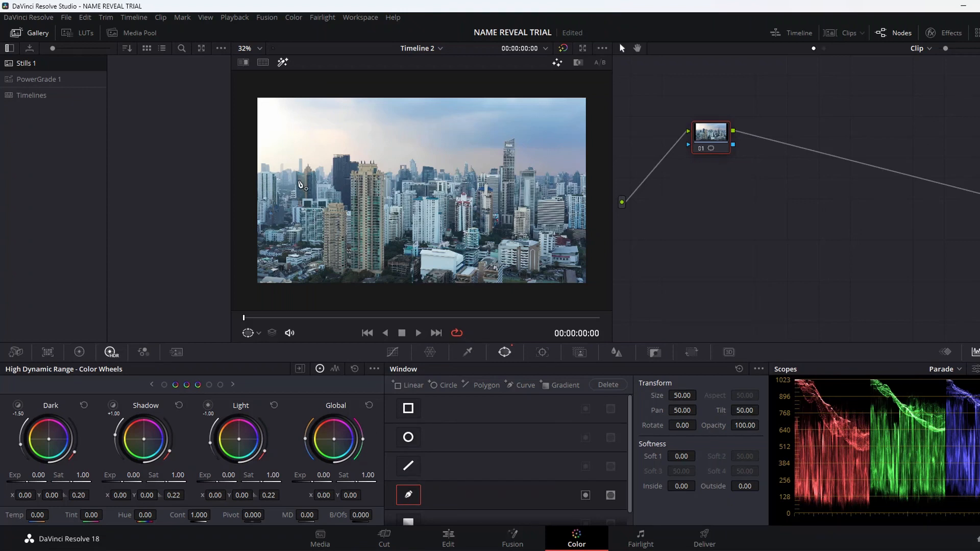
scroll(303, 186, "down", 1)
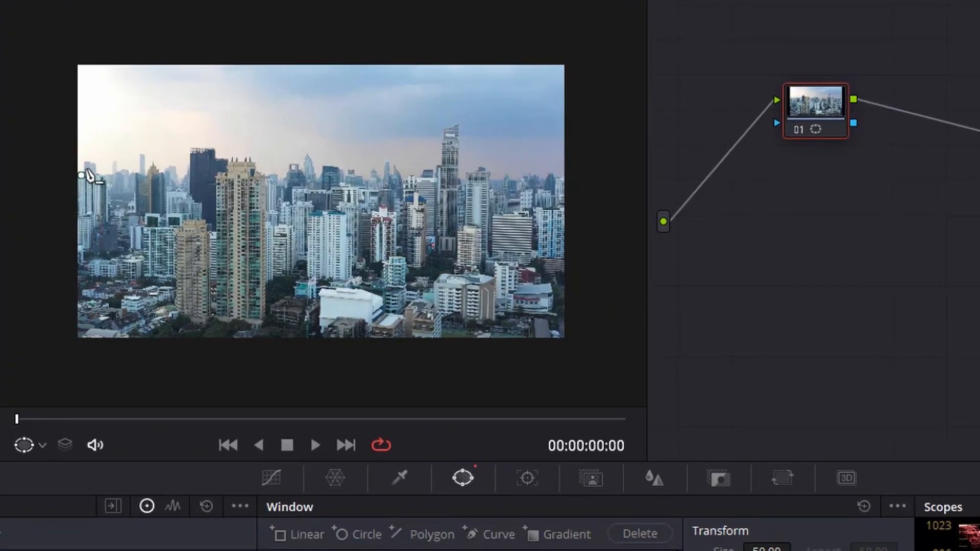
scroll(99, 176, "up", 3)
scroll(81, 182, "down", 5)
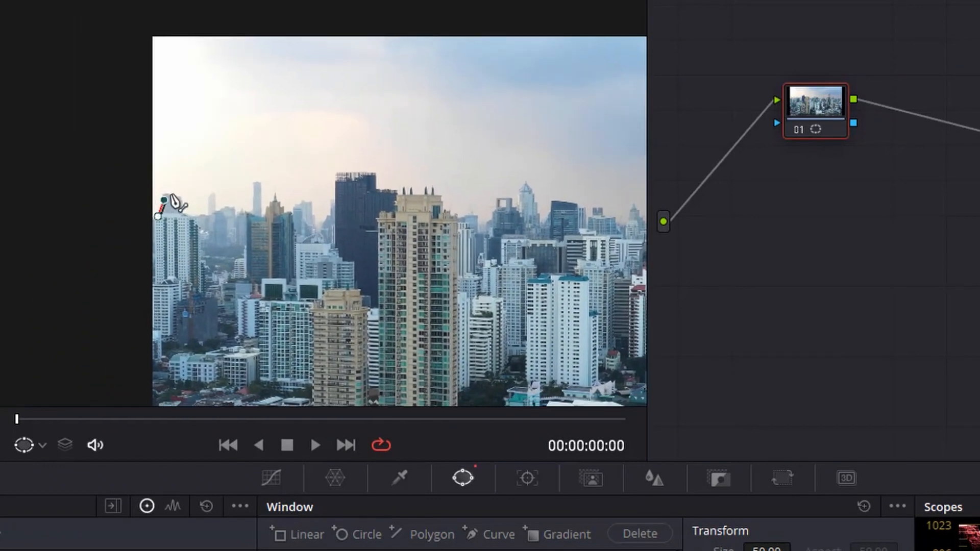
Step: Trace the curve window along the rooftops of the whole skyline, around the tall tower, to just beyond the frame's right edge
left_click(174, 195)
left_click(187, 206)
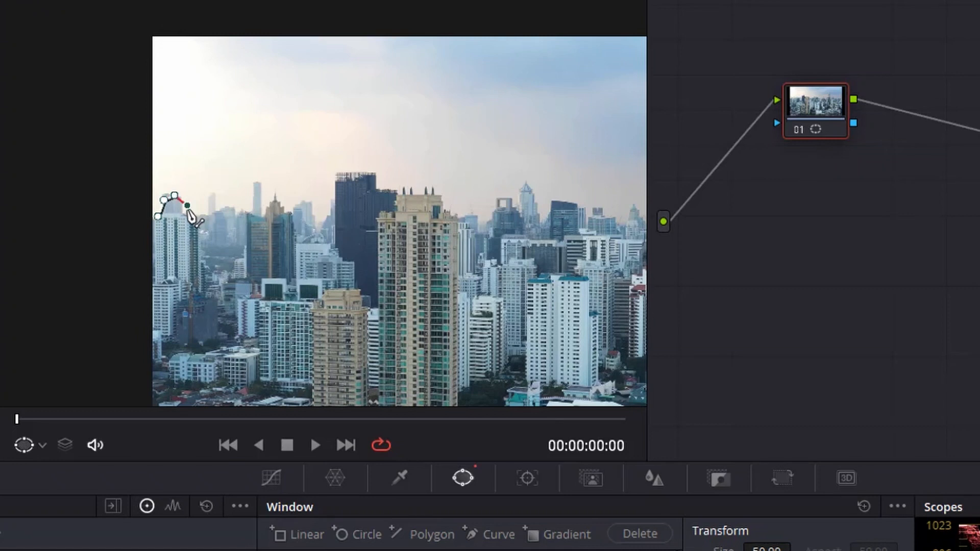
left_click(199, 211)
left_click(209, 210)
left_click(209, 192)
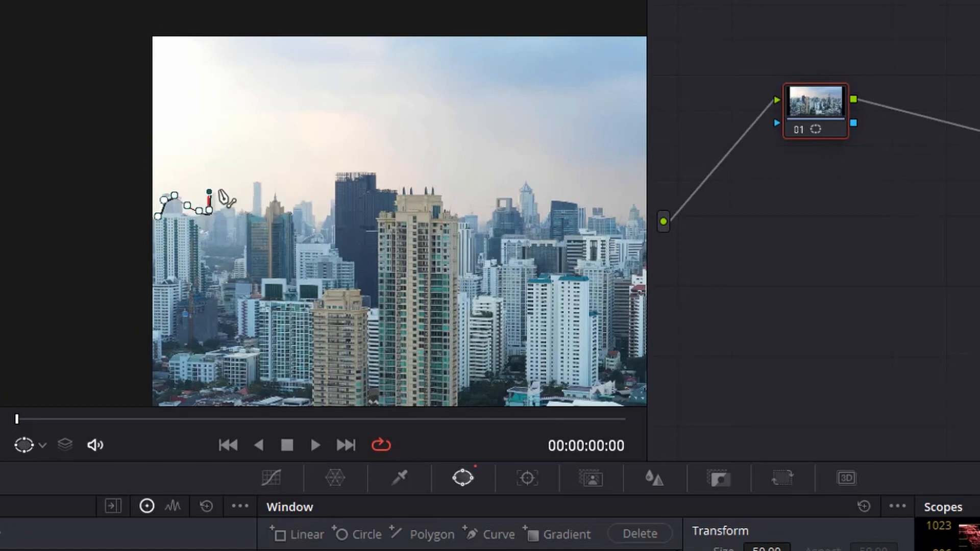
left_click(219, 190)
left_click(226, 202)
left_click(236, 204)
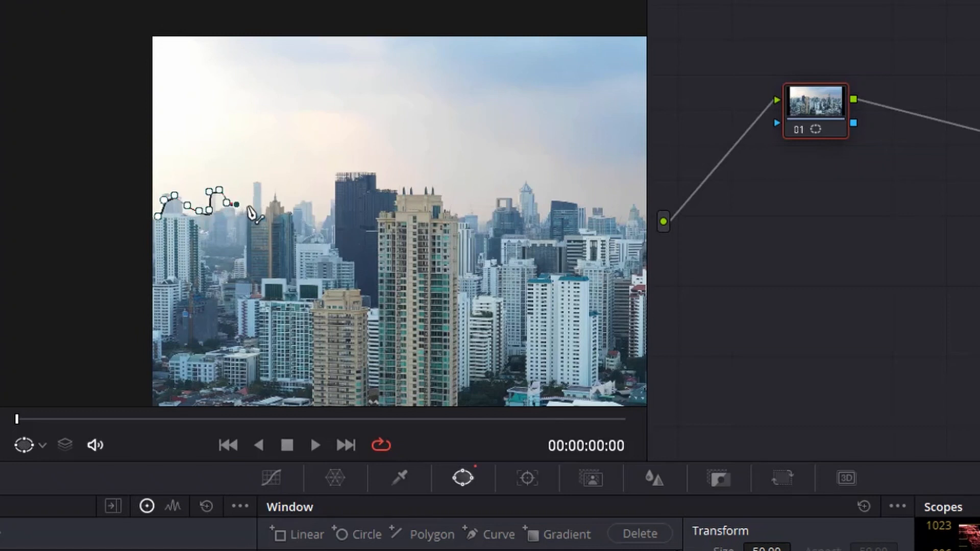
left_click(249, 208)
mouse_move(384, 245)
left_mouse_down()
mouse_move(92, 219)
mouse_move(403, 240)
left_mouse_up()
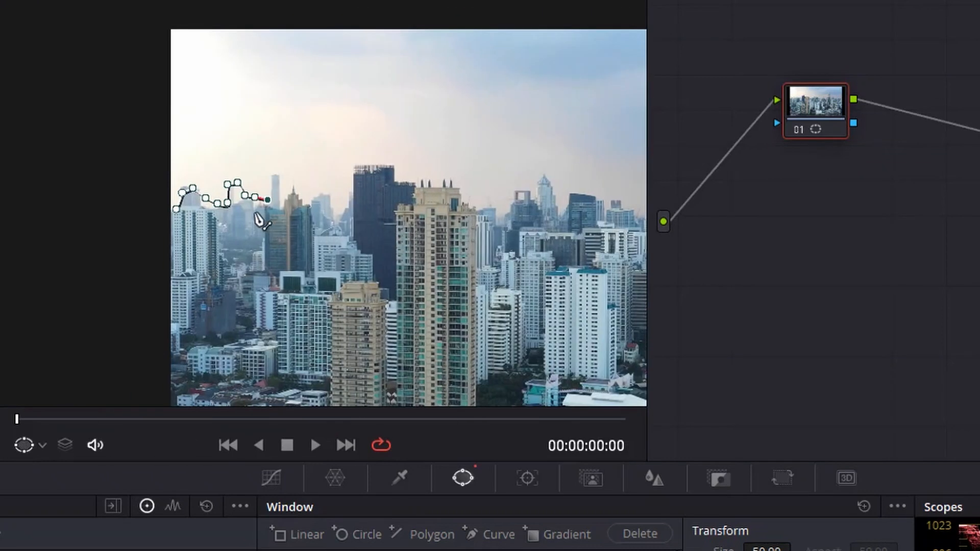
left_click(265, 187)
left_click(267, 167)
left_click(286, 175)
left_click(282, 192)
left_click(299, 190)
left_click(312, 190)
left_click(324, 192)
left_click(331, 195)
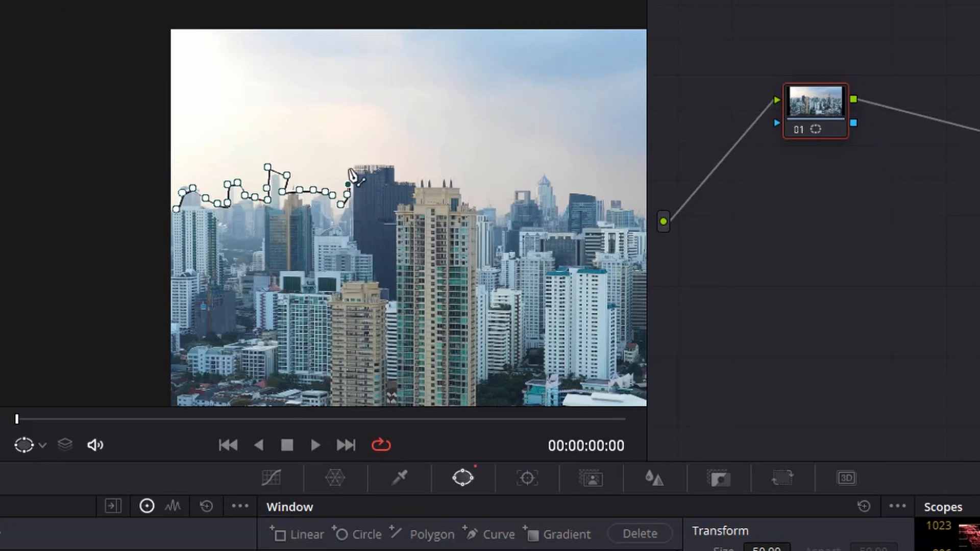
left_click(251, 177)
left_click(258, 186)
left_click(278, 186)
left_click(301, 186)
left_click(320, 183)
left_click(328, 196)
left_click(333, 210)
left_click(355, 213)
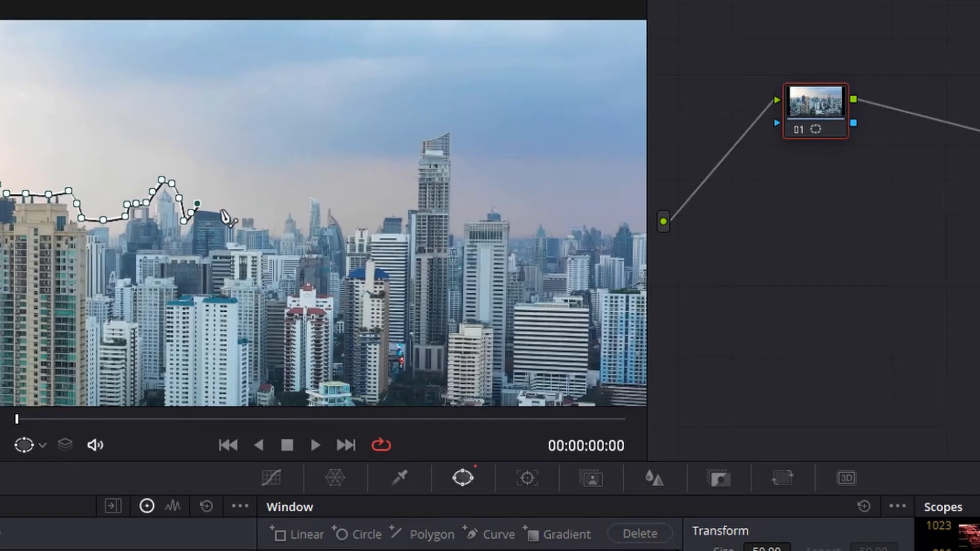
left_click(218, 207)
left_click(263, 219)
left_click(292, 207)
left_click(306, 192)
left_click(341, 213)
left_click(248, 225)
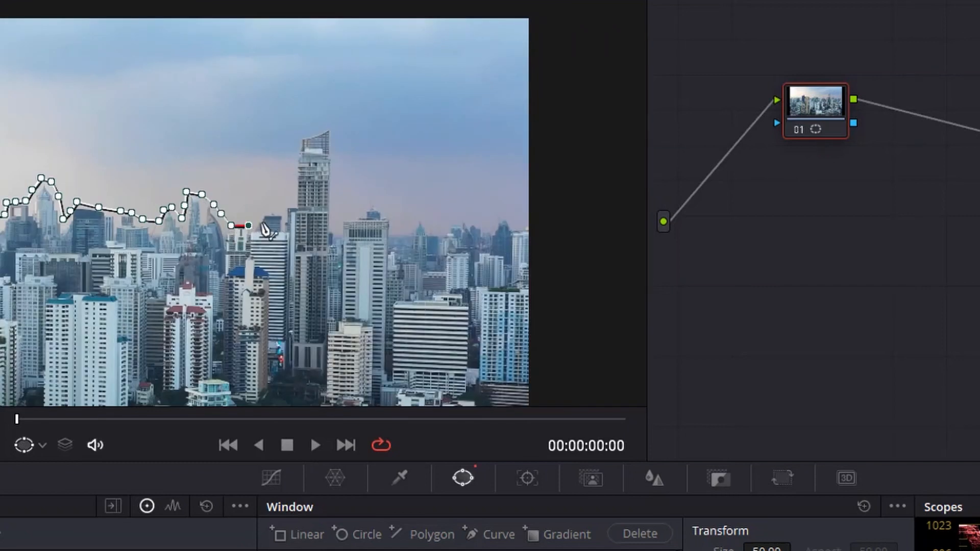
left_click(279, 210)
left_click(292, 192)
left_click(293, 137)
left_click(332, 125)
left_click(334, 202)
left_click(331, 221)
left_click(343, 212)
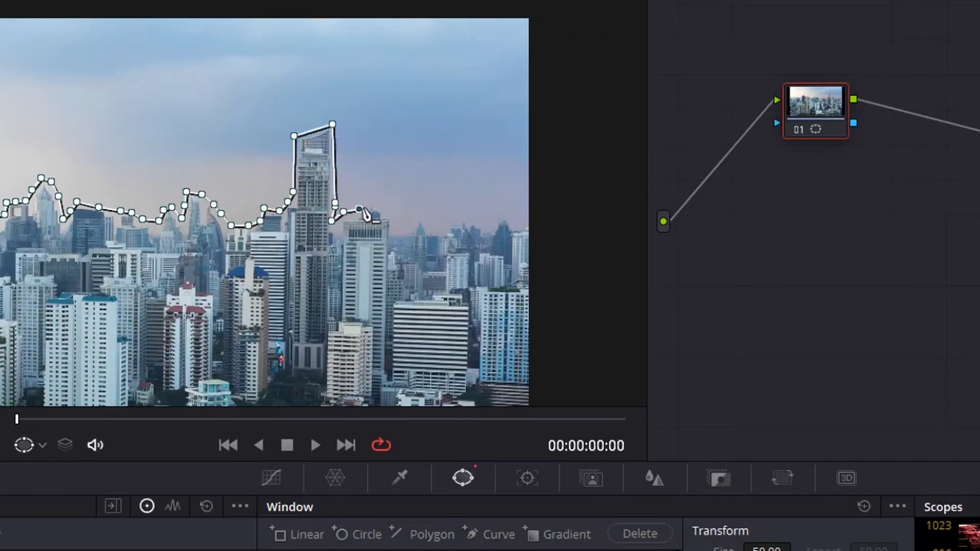
left_click(364, 200)
left_click(370, 197)
left_click(387, 214)
left_click(416, 225)
key("shift+z")
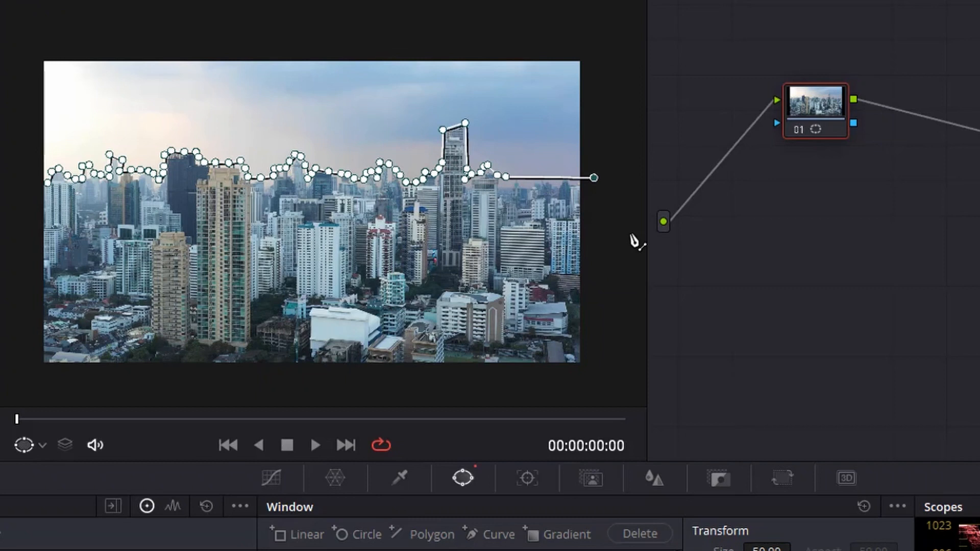
Step: Close the curve window outside the frame so it encloses all the buildings, and compare the masked area with Highlight off and on
left_click(603, 378)
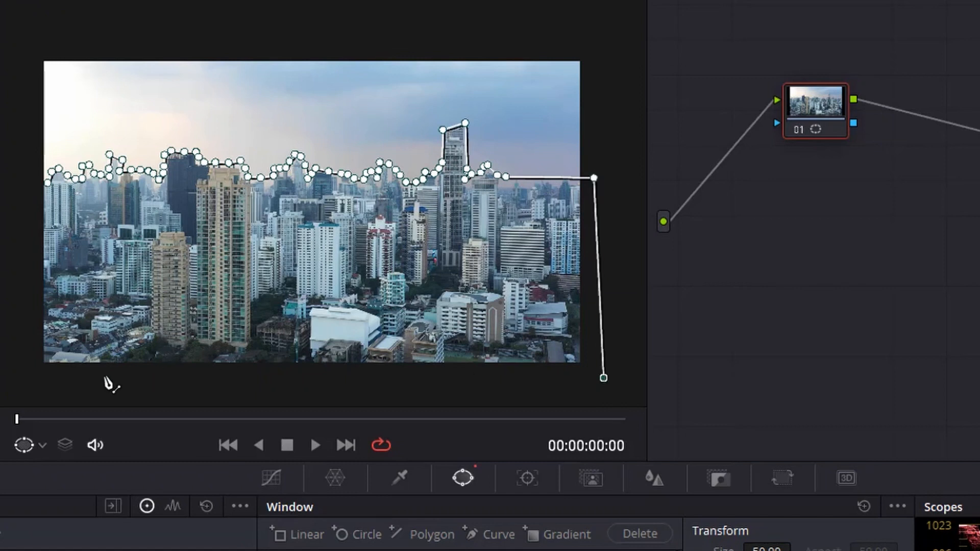
left_click(26, 383)
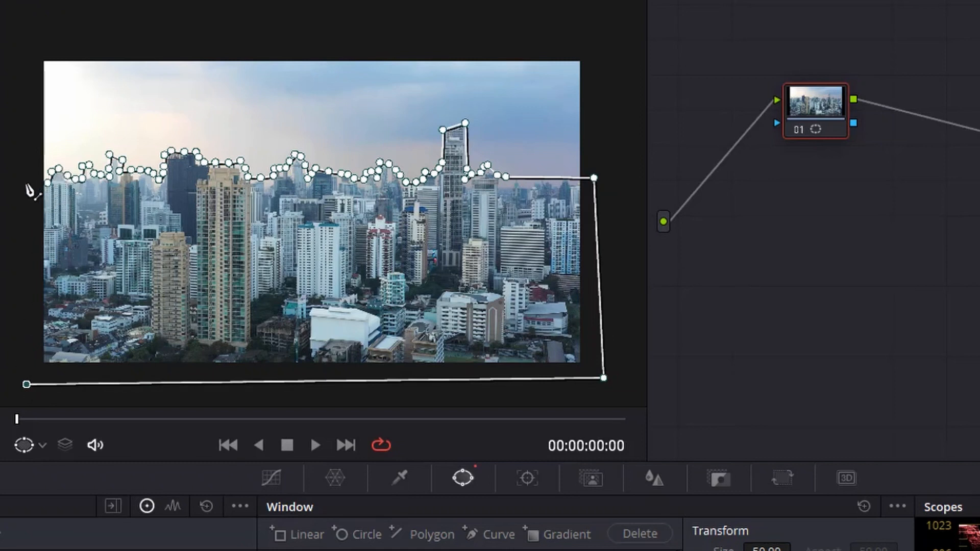
left_click(26, 183)
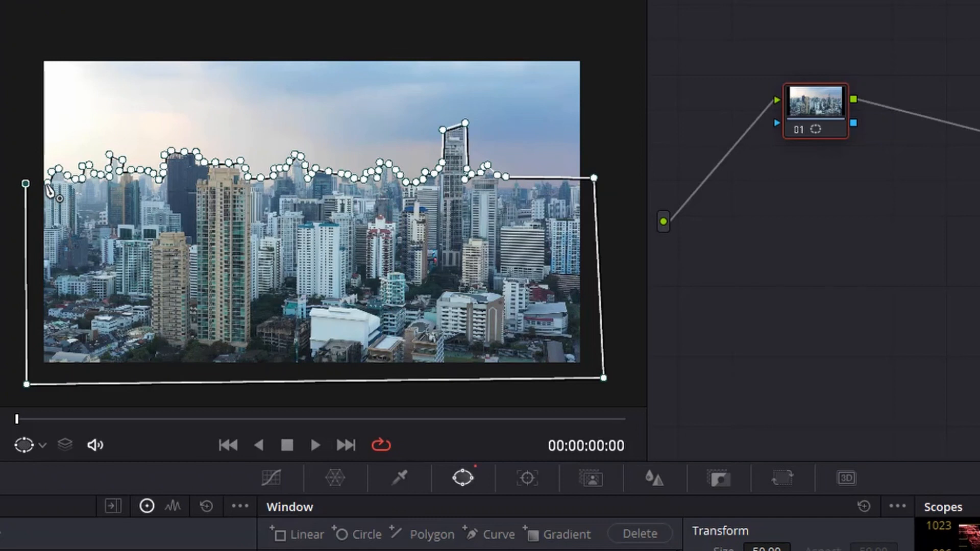
left_click(49, 187)
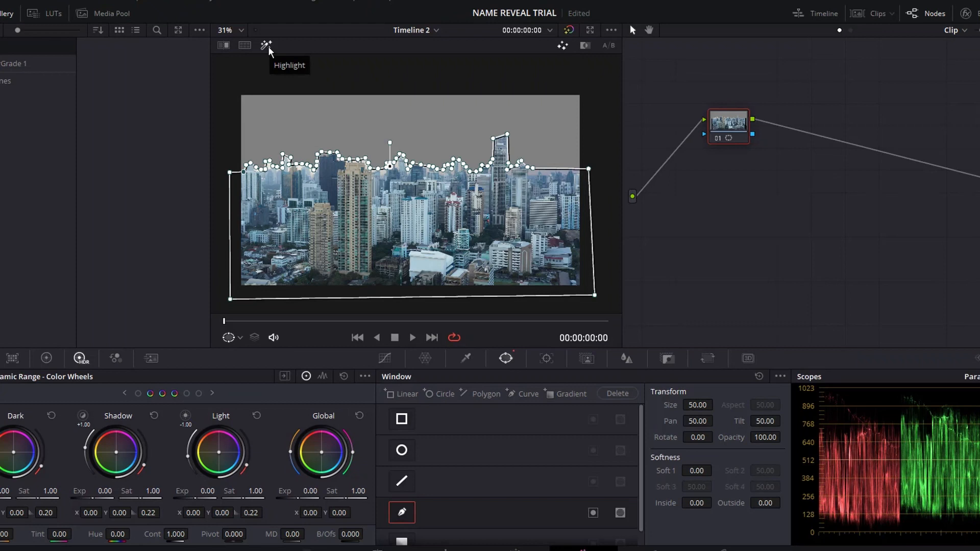
left_click(267, 47)
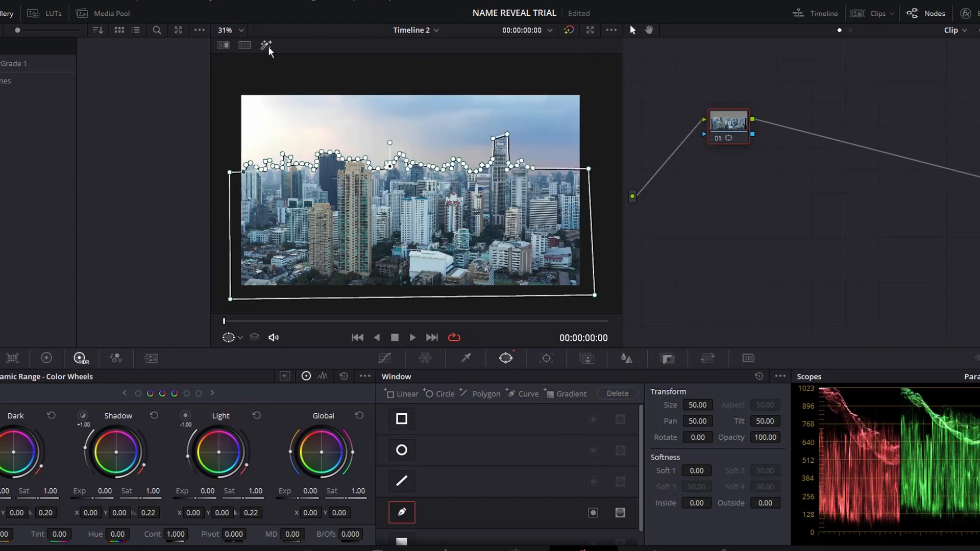
left_click(268, 47)
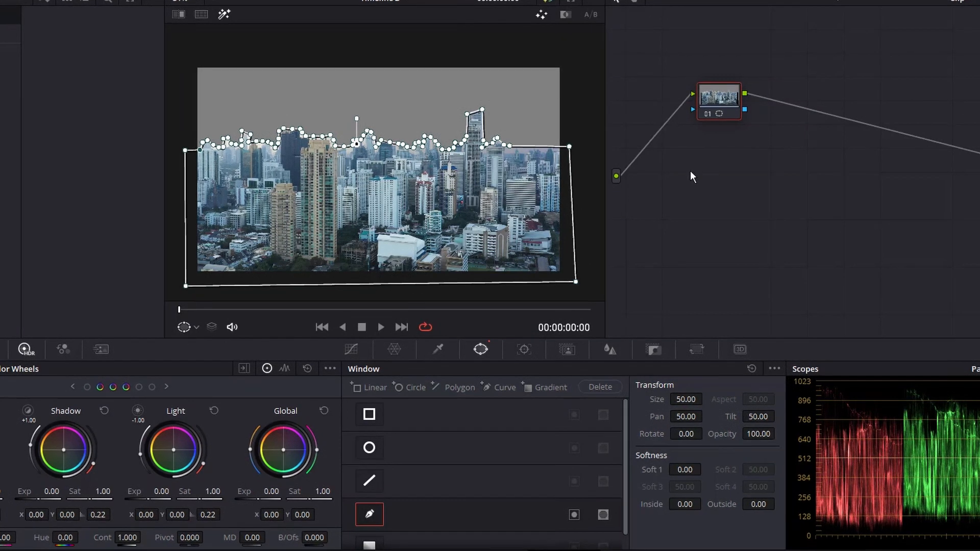
Step: Track the curve window forward and in reverse through the clip, and check how the mask follows the buildings up to the end
left_click(524, 350)
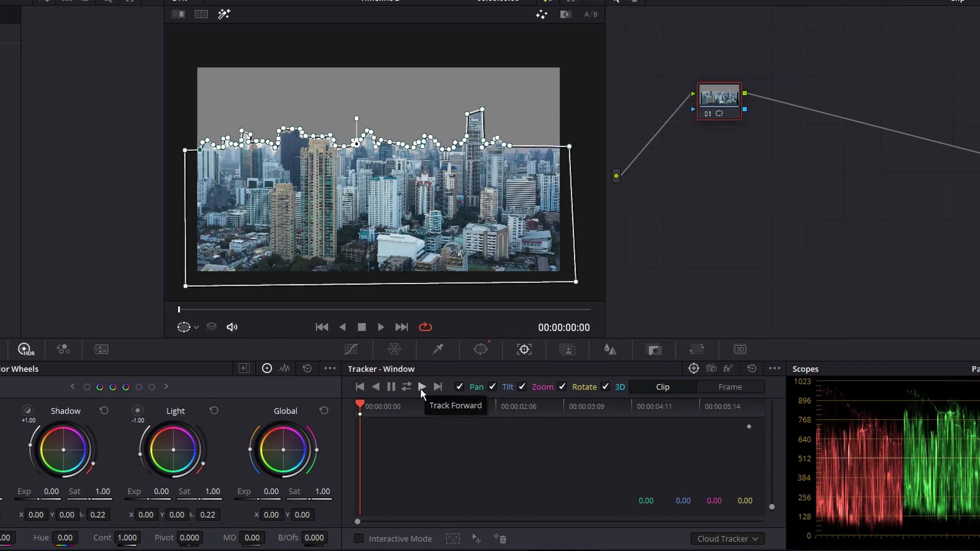
left_click(407, 388)
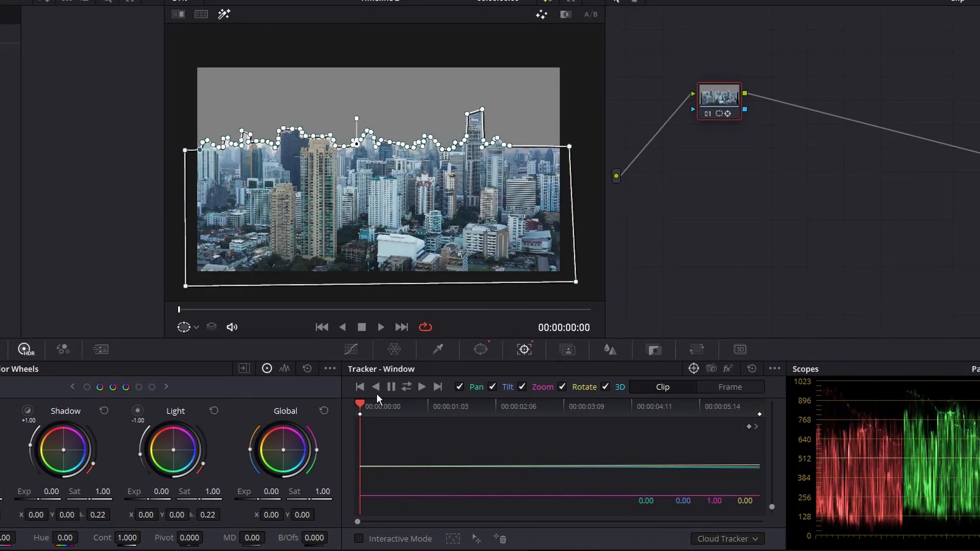
left_click_drag(362, 403, 792, 420)
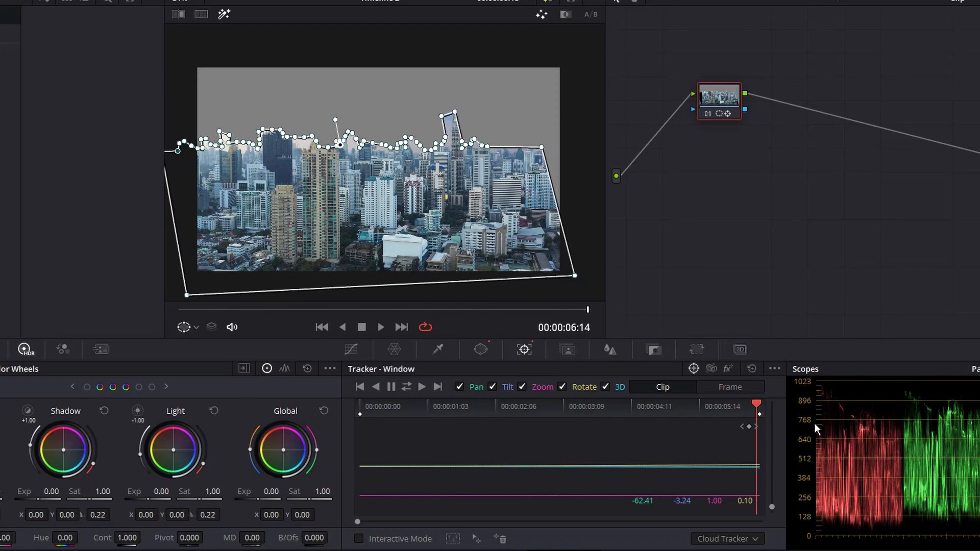
left_click_drag(698, 418, 679, 418)
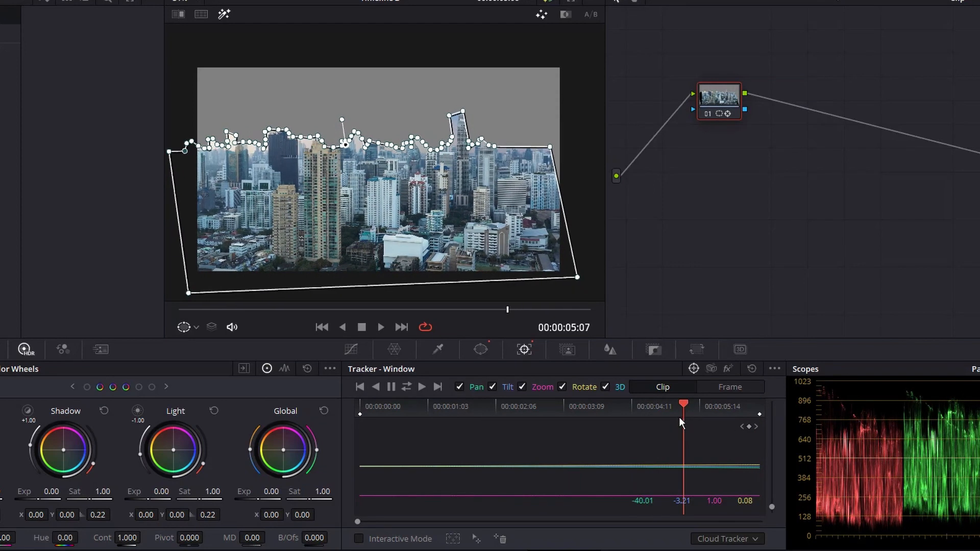
left_click(745, 421)
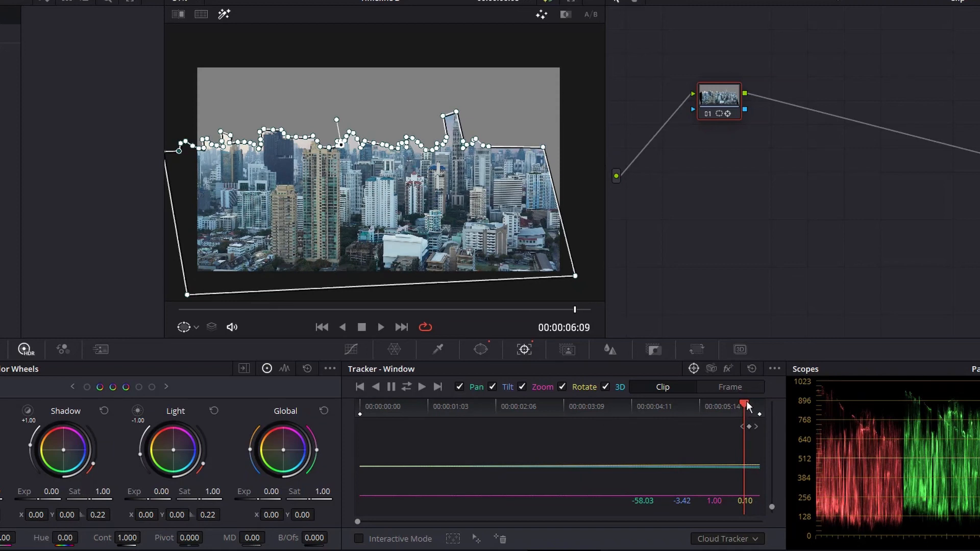
Step: At 00:00:01:03, move the mask's two right-hand corners farther outside the frame, retrack in both directions and play back the result
left_click_drag(746, 407, 426, 391)
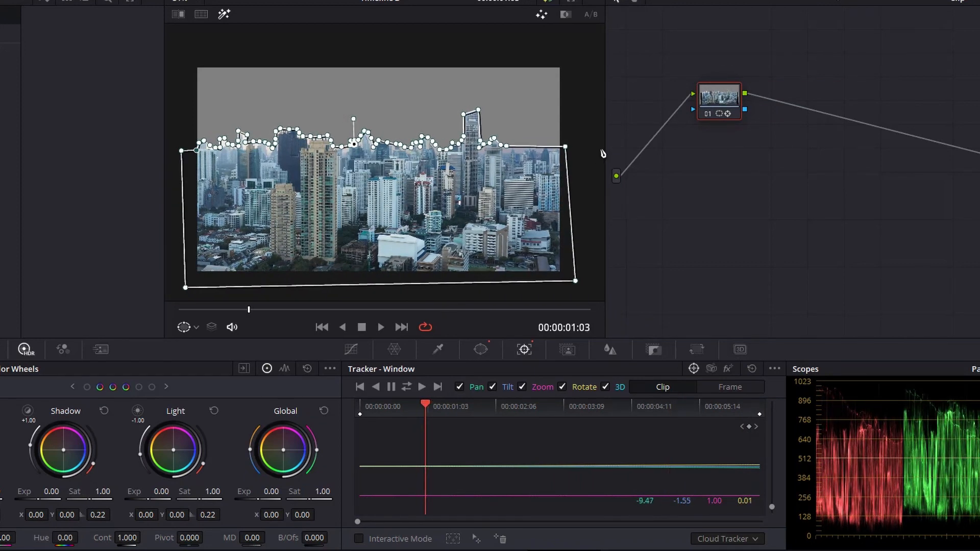
left_click_drag(565, 148, 584, 146)
left_click_drag(581, 281, 596, 285)
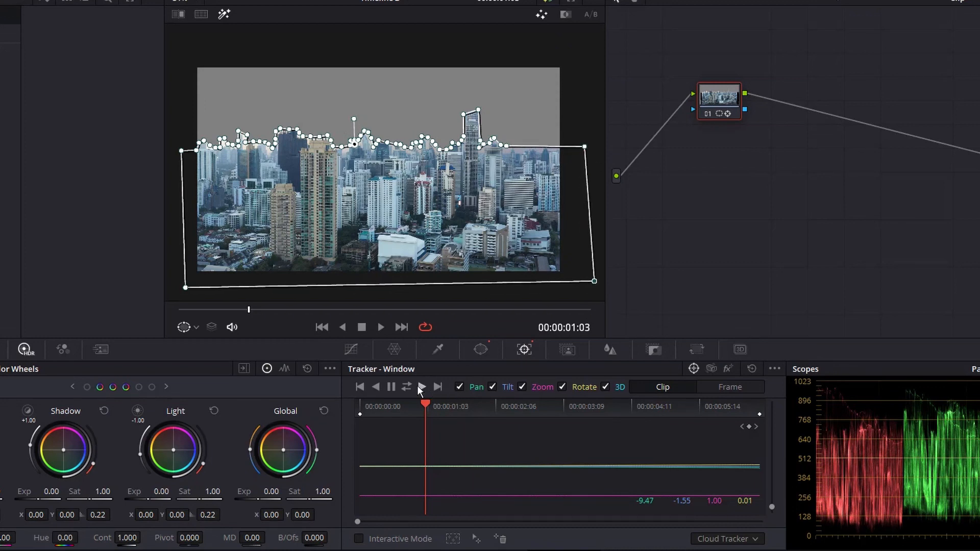
left_click(407, 387)
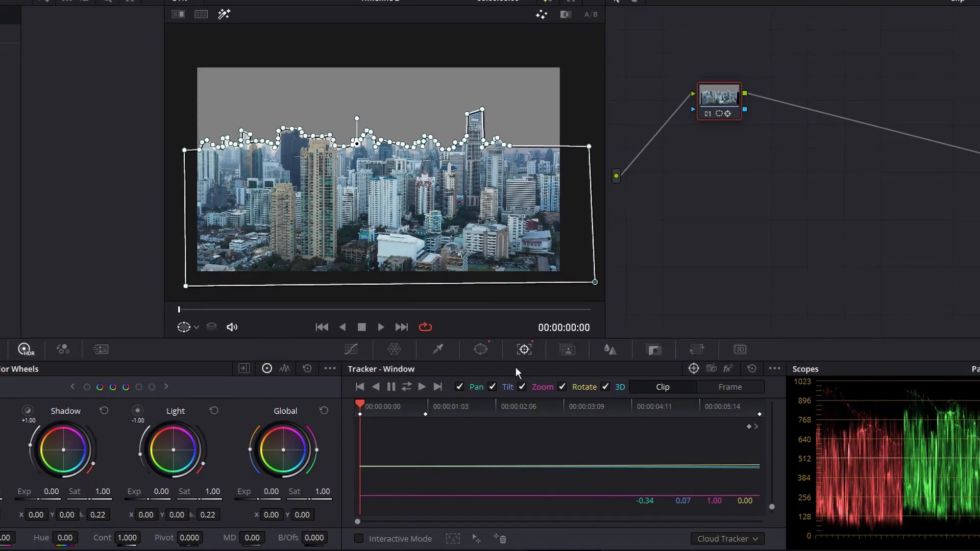
key("space")
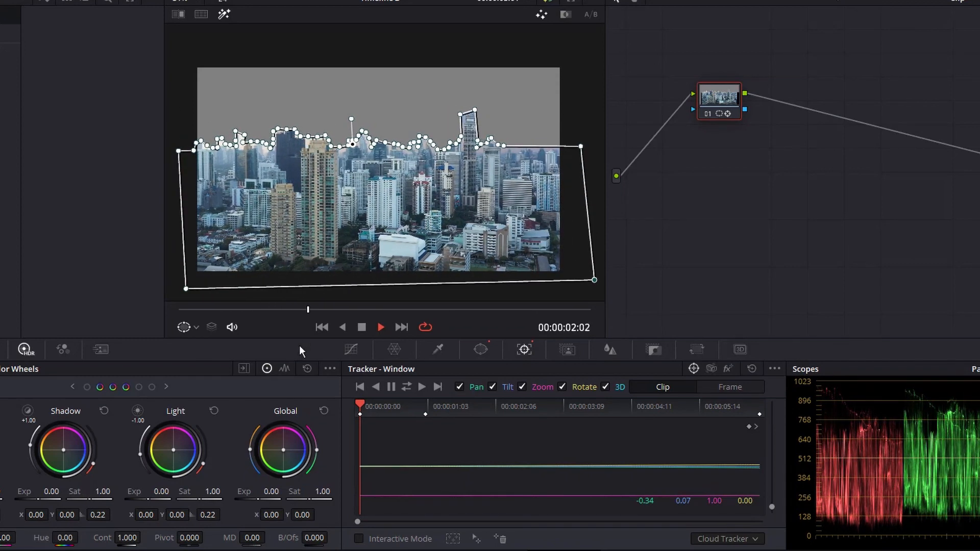
key("space")
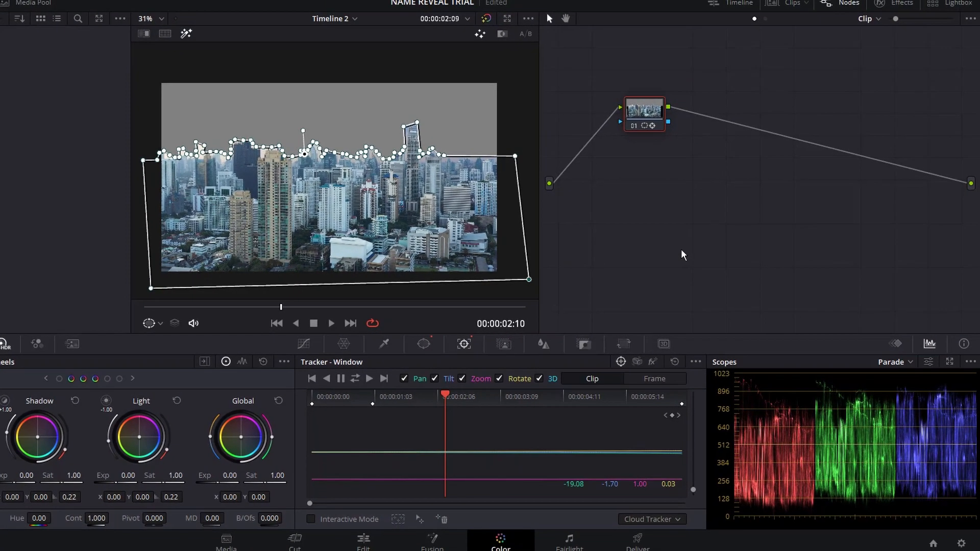
Step: Add an alpha output to the node graph and connect node 01's alpha output to it
right_click(650, 214)
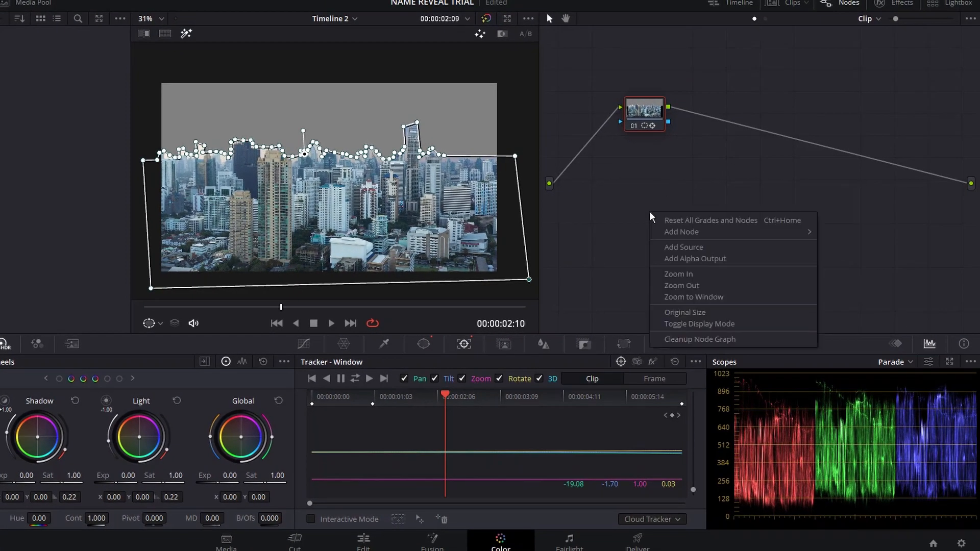
left_click(703, 259)
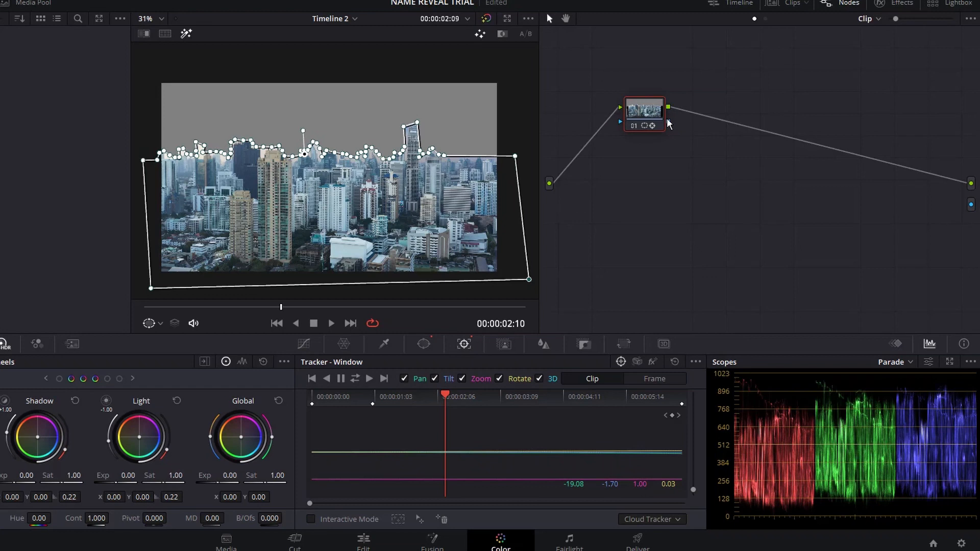
left_click_drag(669, 122, 971, 205)
Step: Return to the Edit page, add a Text+ title at the start of Video 2 and extend it to match the city clips' length
left_click(363, 543)
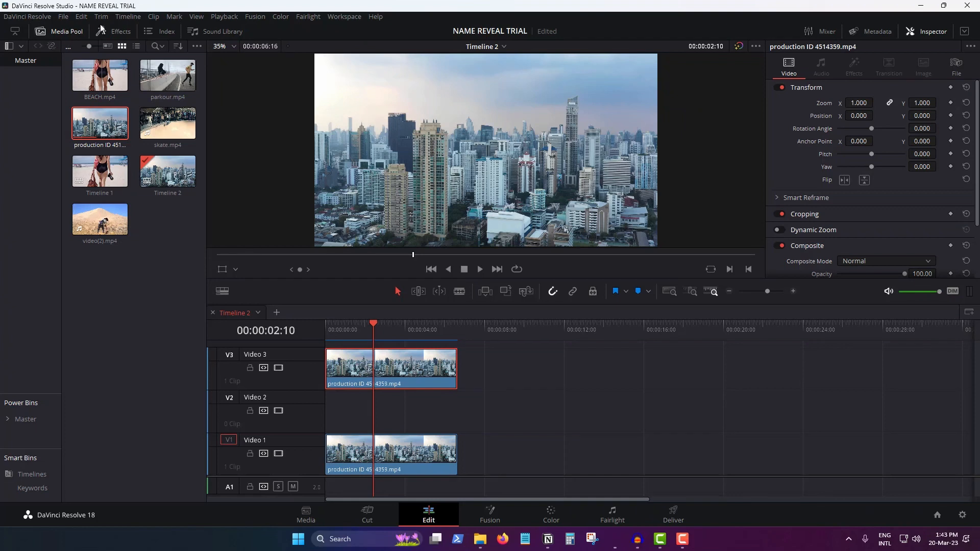
left_click(115, 32)
left_click(60, 33)
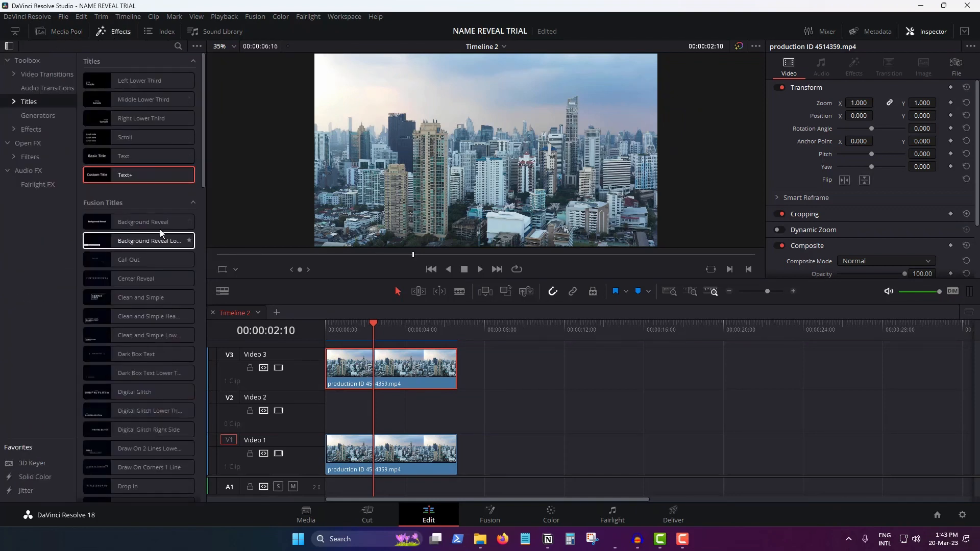
left_click(13, 101)
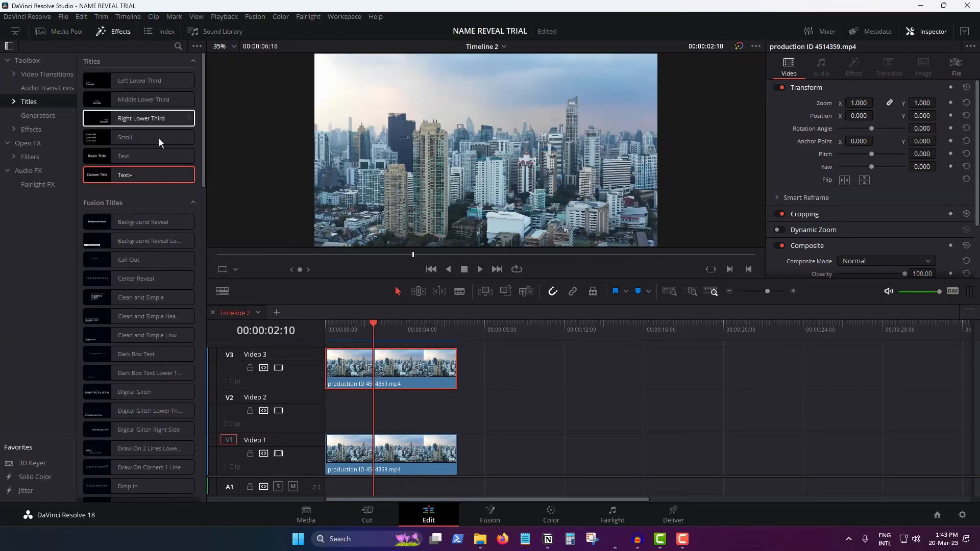
left_click_drag(126, 177, 328, 414)
left_click_drag(423, 411, 452, 411)
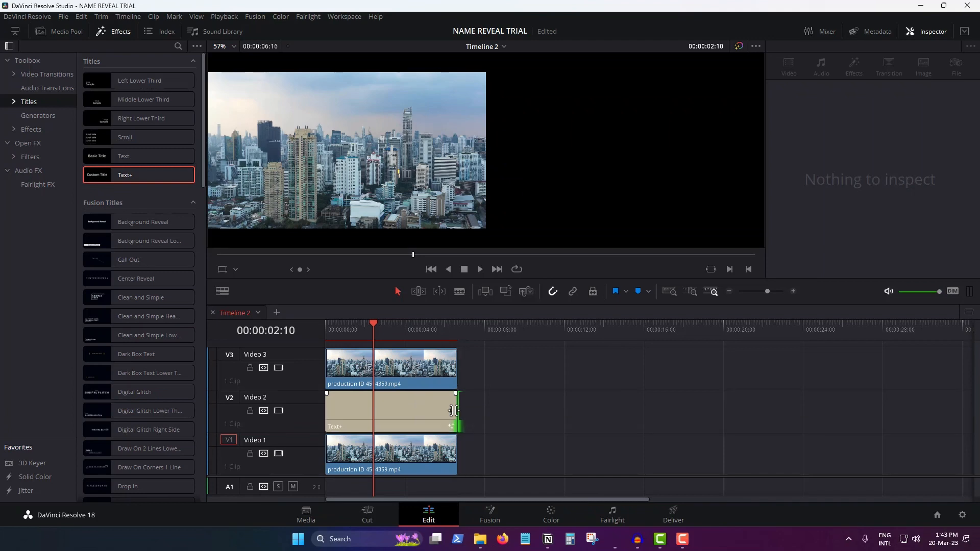
Step: Change the Text+ title's wording to "MY CITY" and raise it into the sky by setting its Y position to 307
left_click(431, 406)
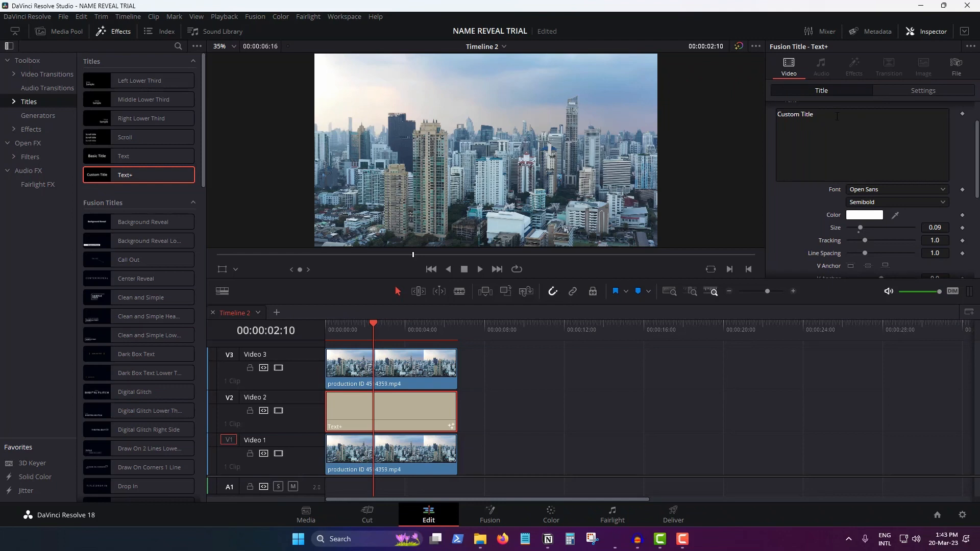
triple_click(795, 115)
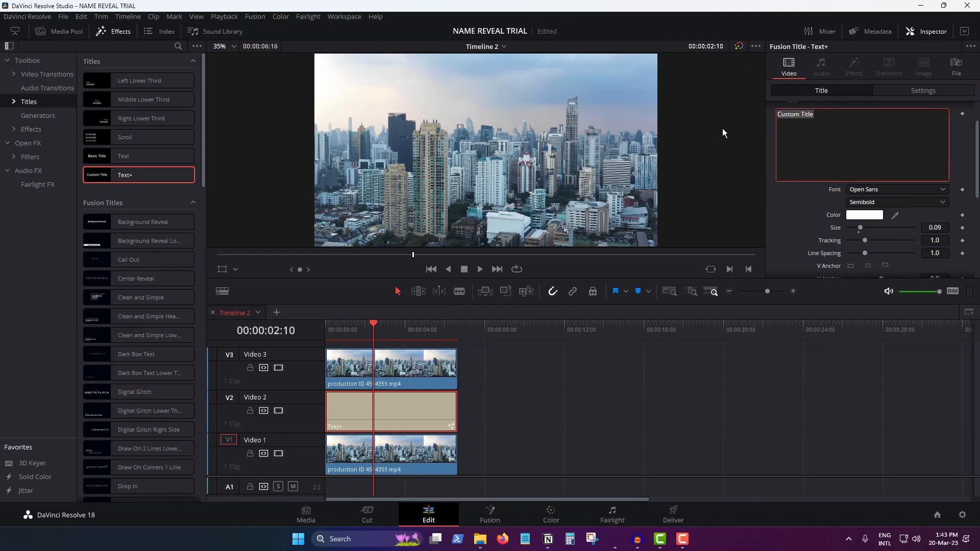
key("BackSpace")
type("MY")
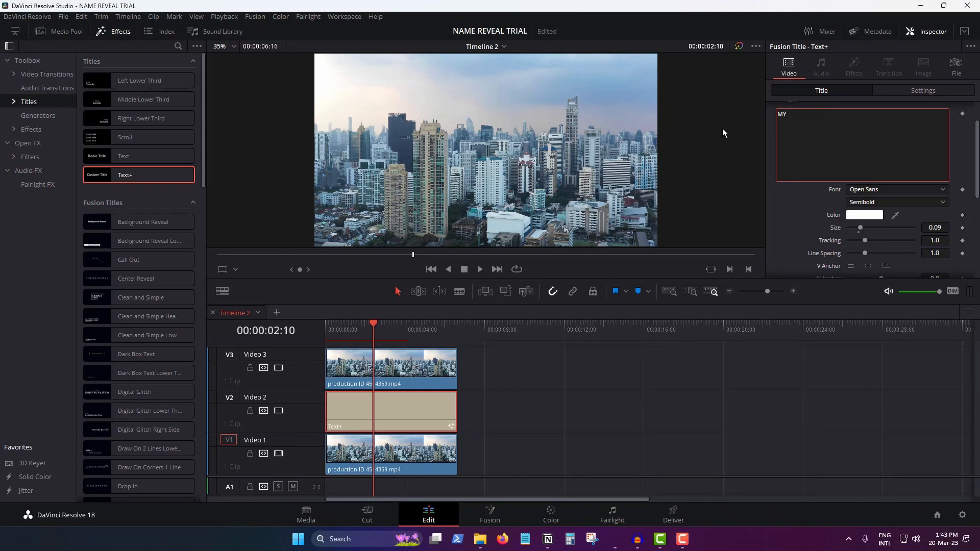
type(" CITY")
left_click(799, 219)
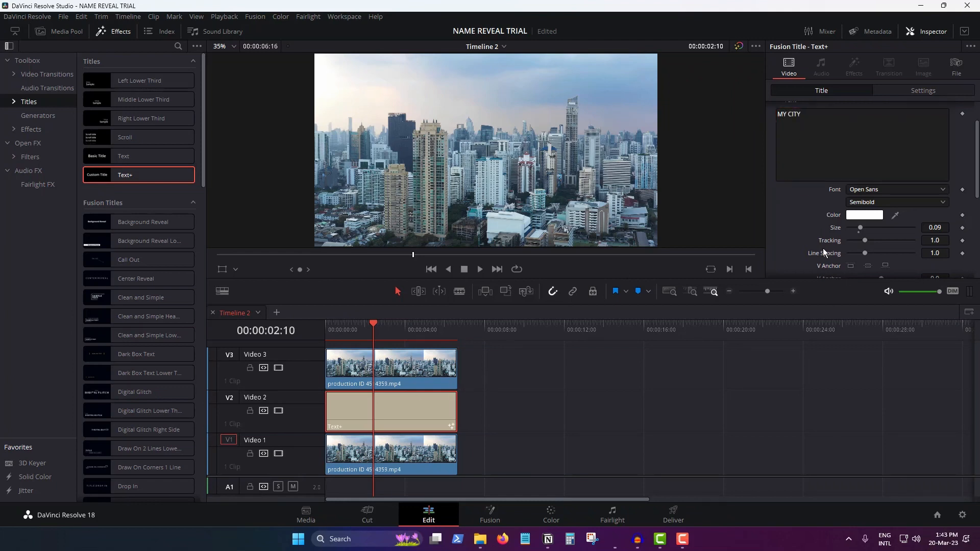
left_click(865, 186)
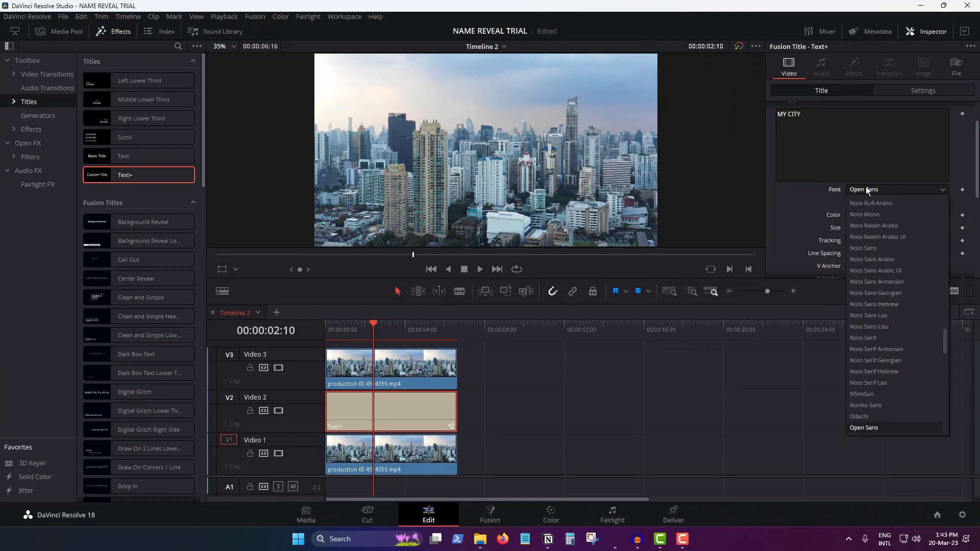
left_click(804, 205)
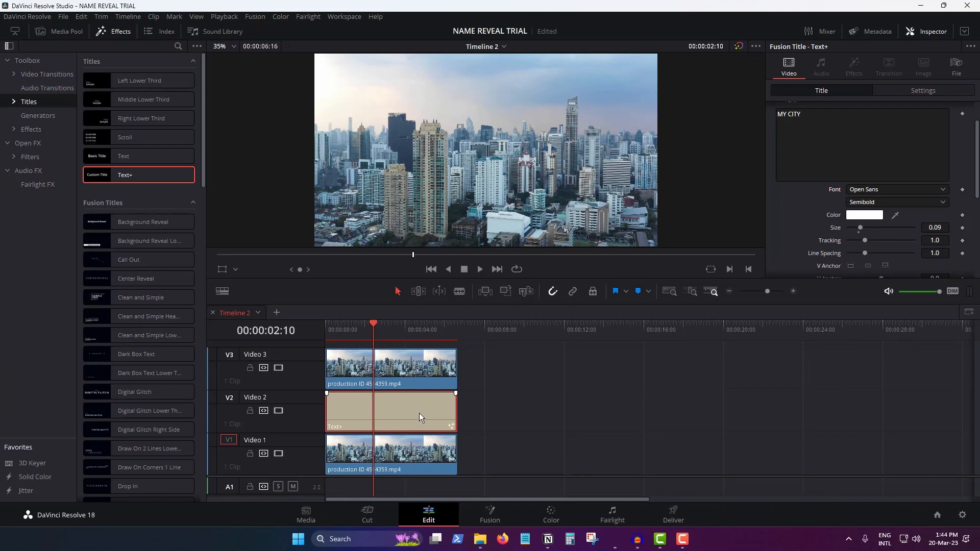
left_click(922, 91)
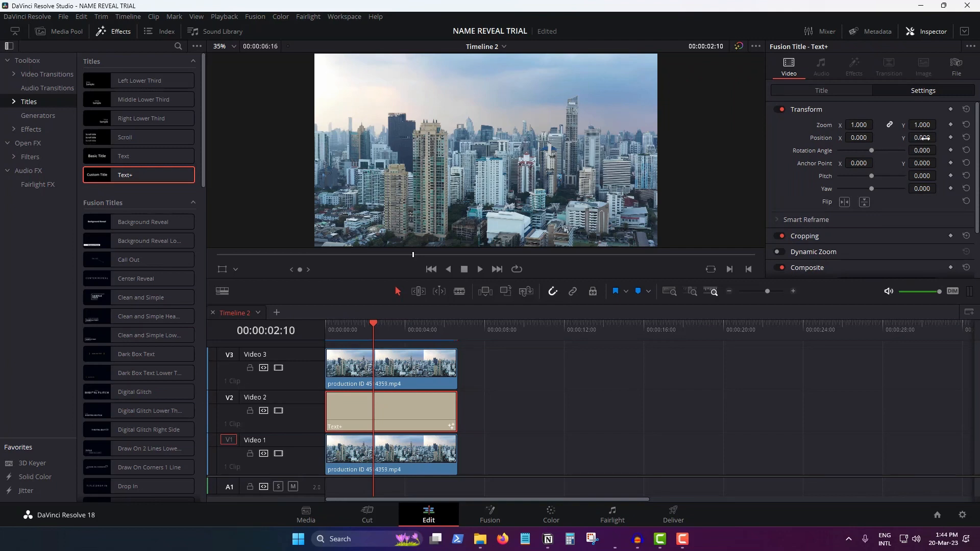
left_click_drag(922, 137, 938, 137)
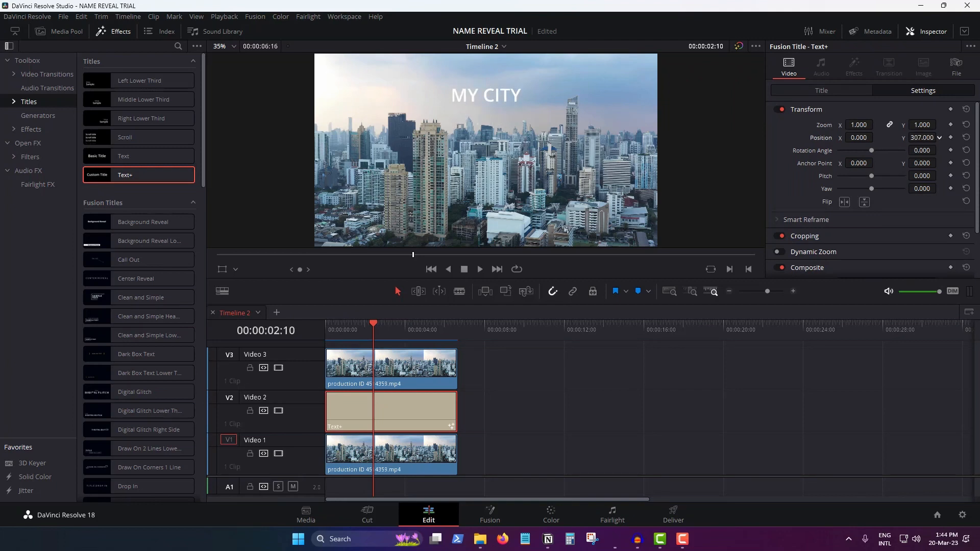
Step: Set the MY CITY title's font to Noto Serif in Bold
left_click(832, 91)
left_click(905, 188)
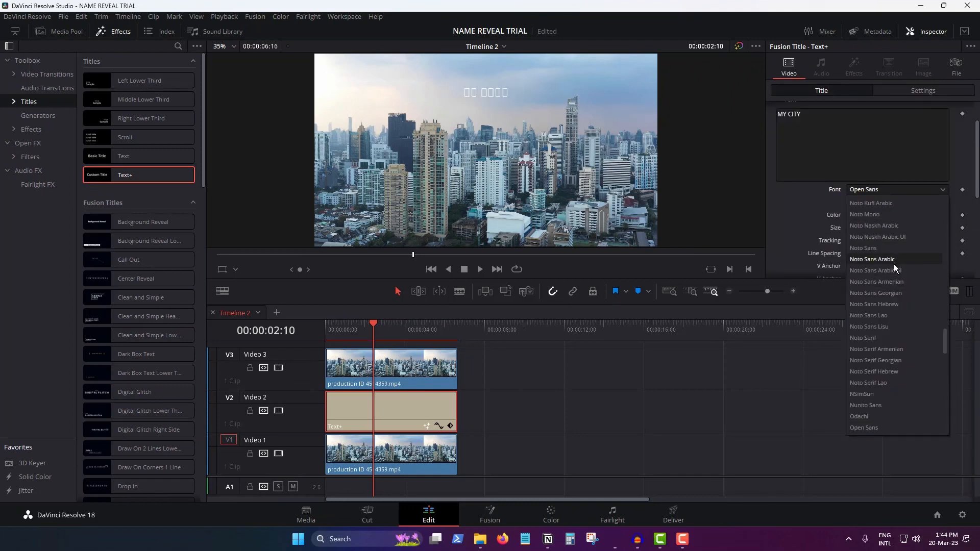
left_click(889, 336)
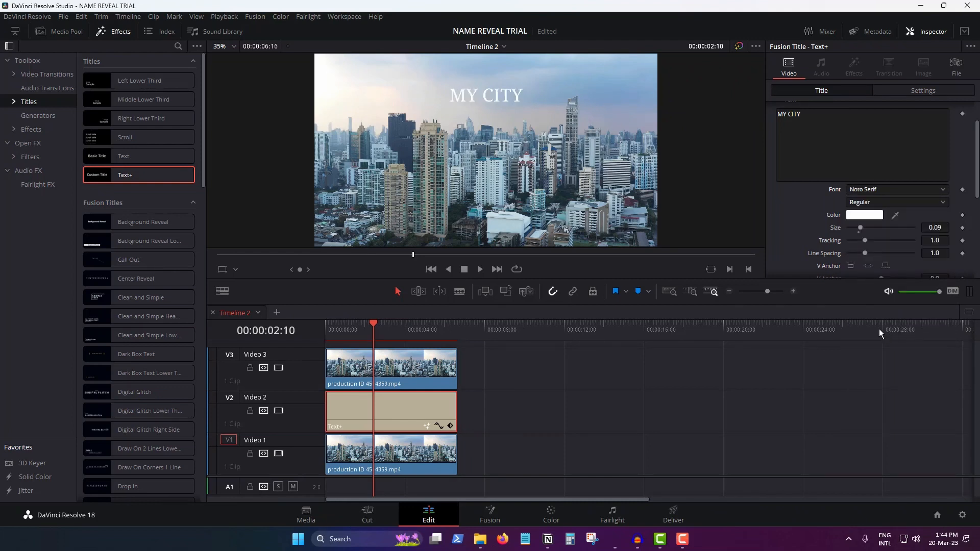
left_click(869, 201)
left_click(897, 258)
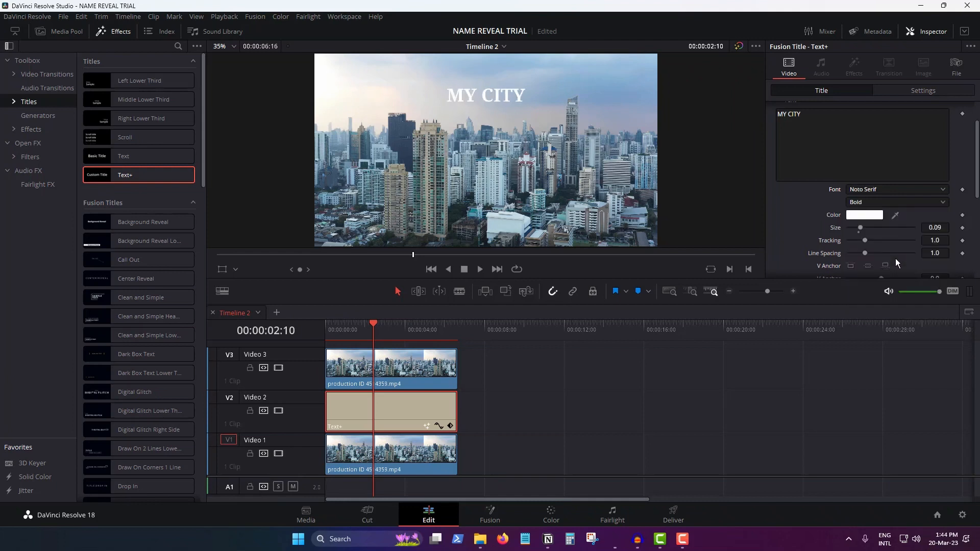
Step: Color the MY CITY title magenta (#aa007f) and enlarge it to a size of 0.1969
left_click(863, 216)
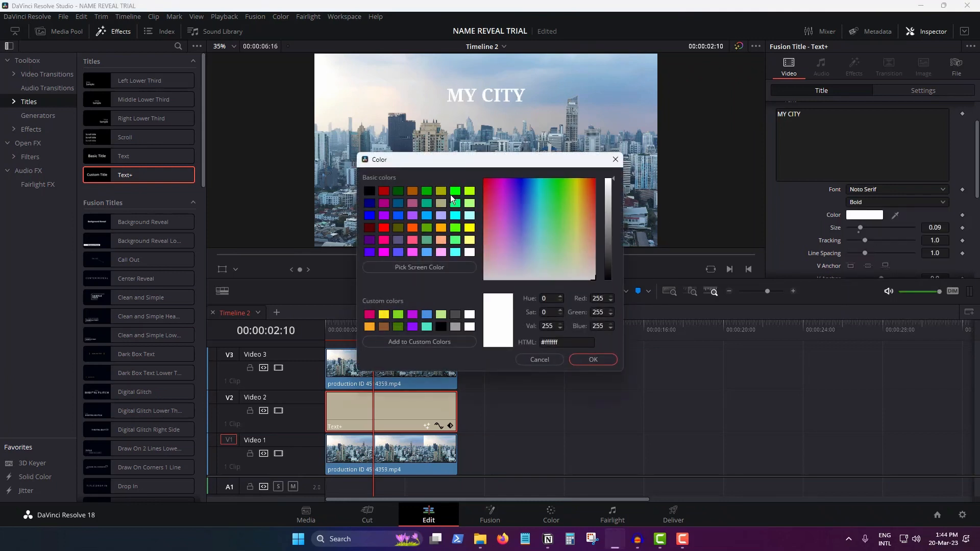
left_click(382, 192)
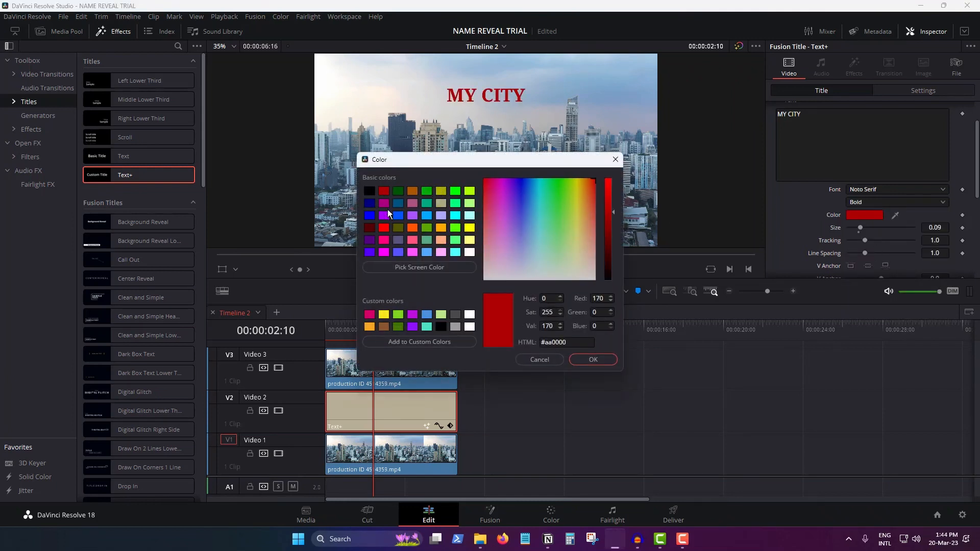
left_click(384, 202)
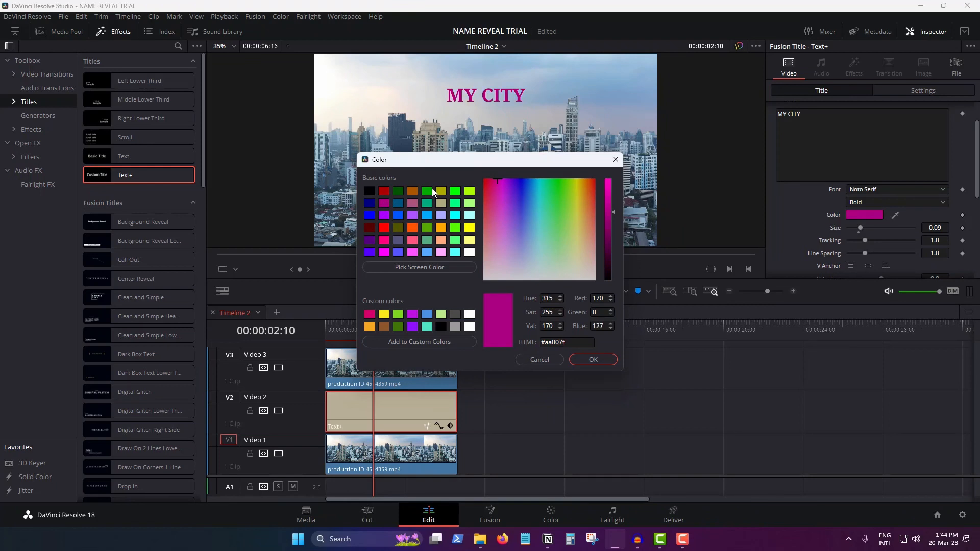
left_click(589, 360)
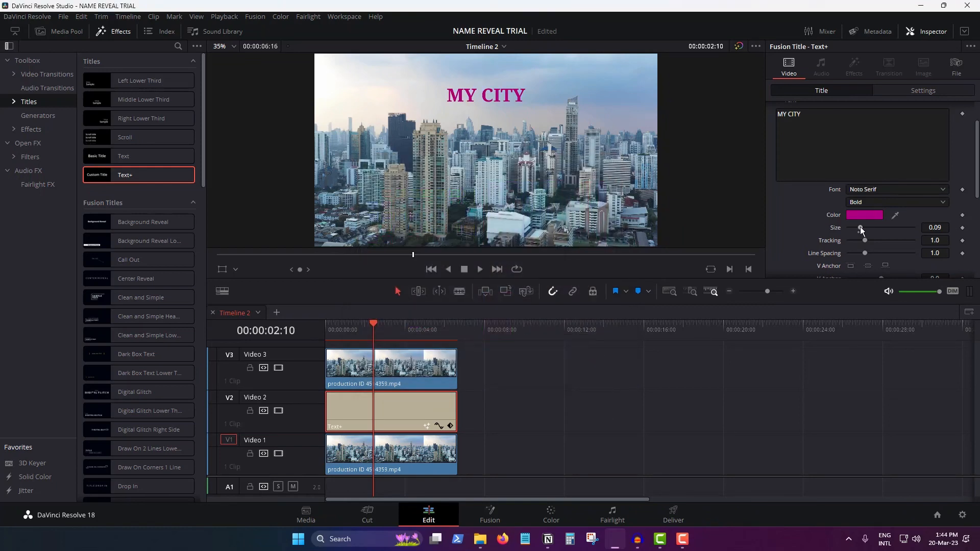
left_click_drag(859, 227, 874, 227)
scroll(867, 245, "up", 2)
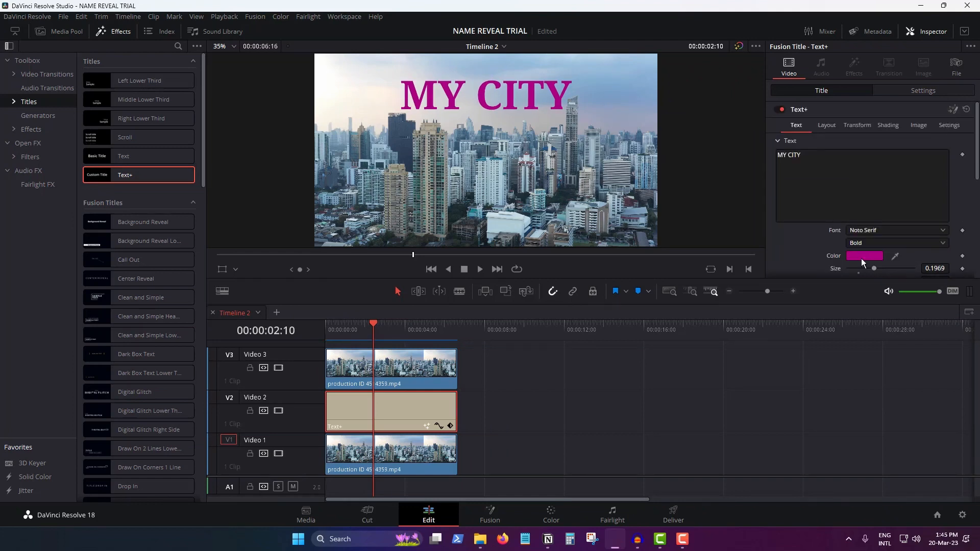
Step: Enable shading element 3, Black Shadow, on the MY CITY title
left_click(825, 126)
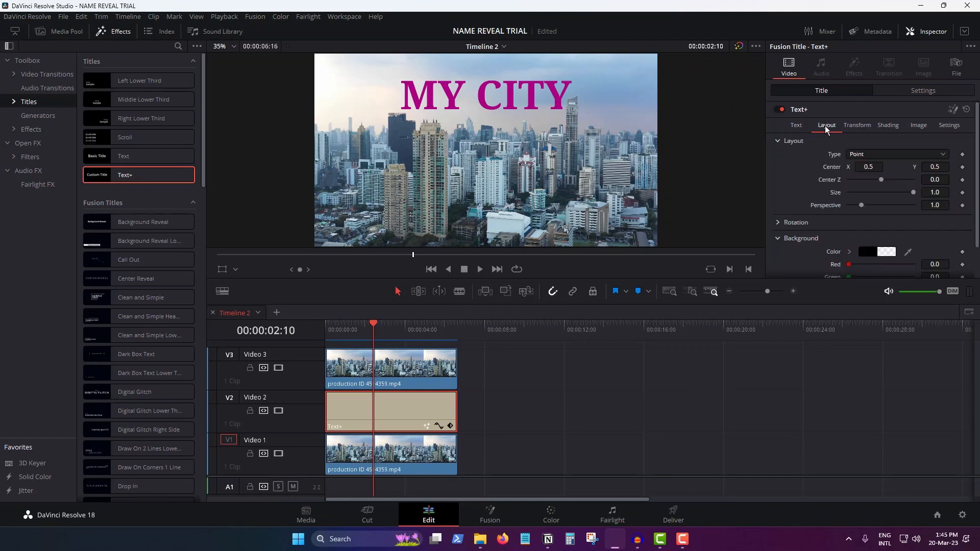
left_click(887, 127)
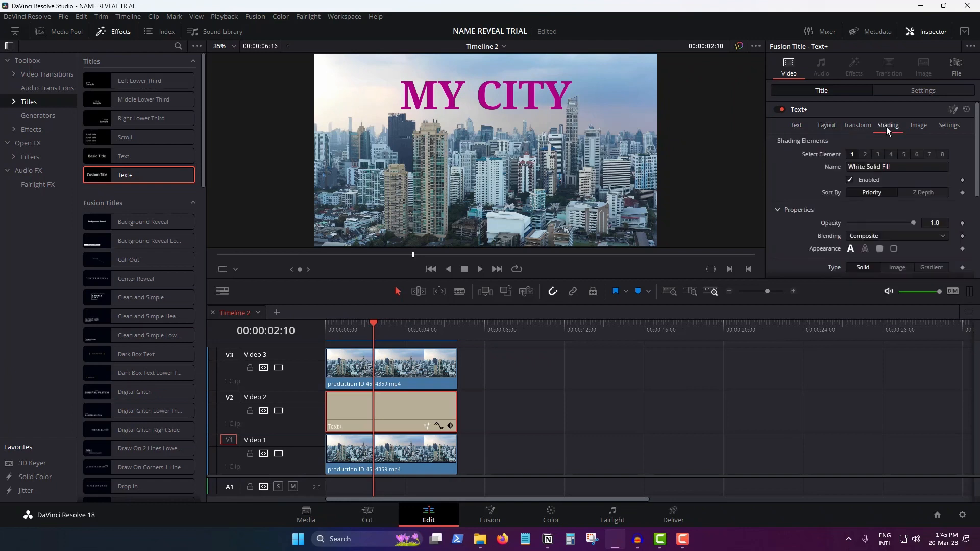
left_click(877, 154)
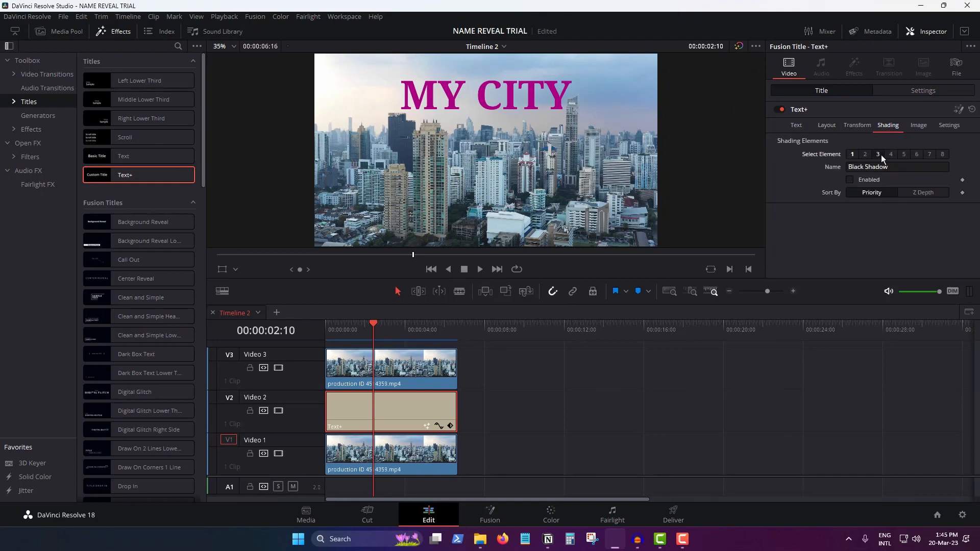
left_click(849, 179)
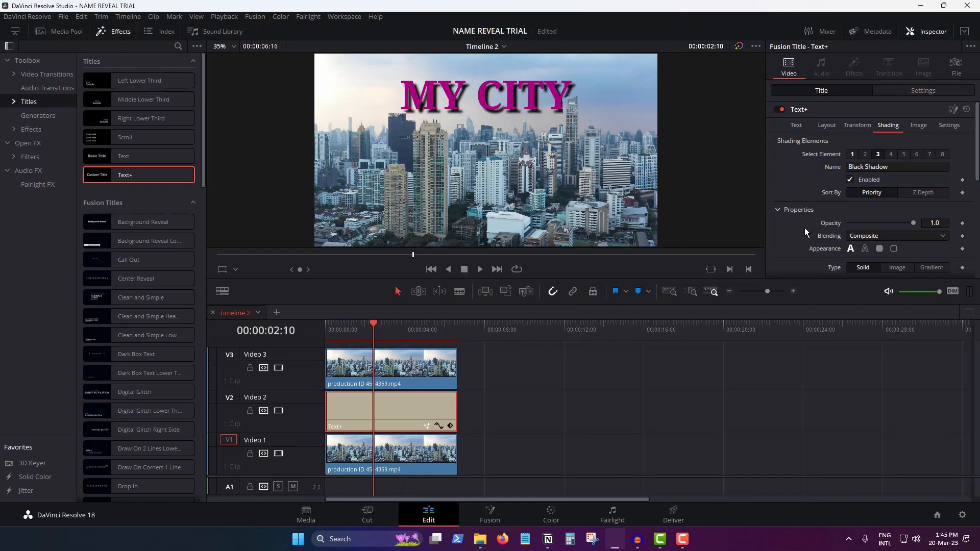
Step: Play the timeline from the start to about 00:00:04:18 and examine closely how the title's Y passes behind the tall tower
left_click_drag(373, 324, 325, 323)
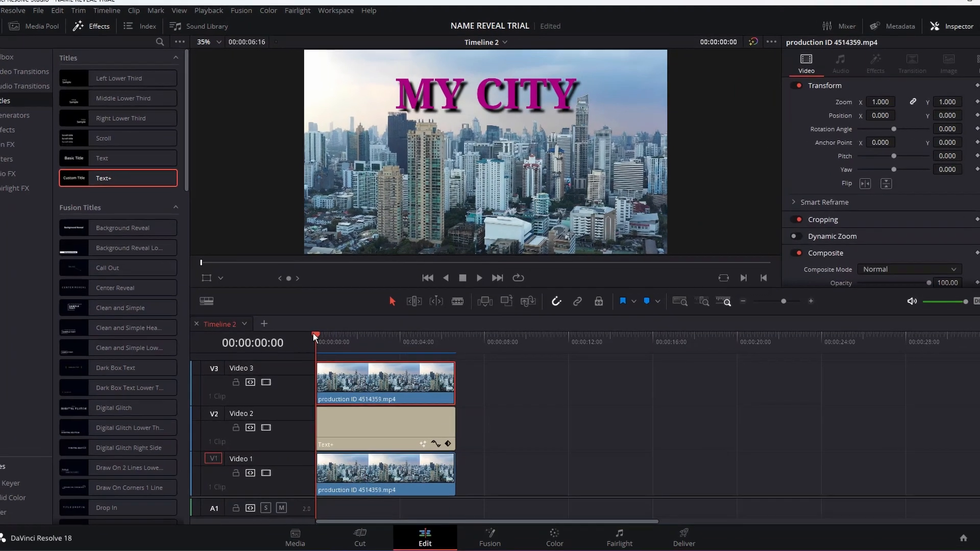
key("space")
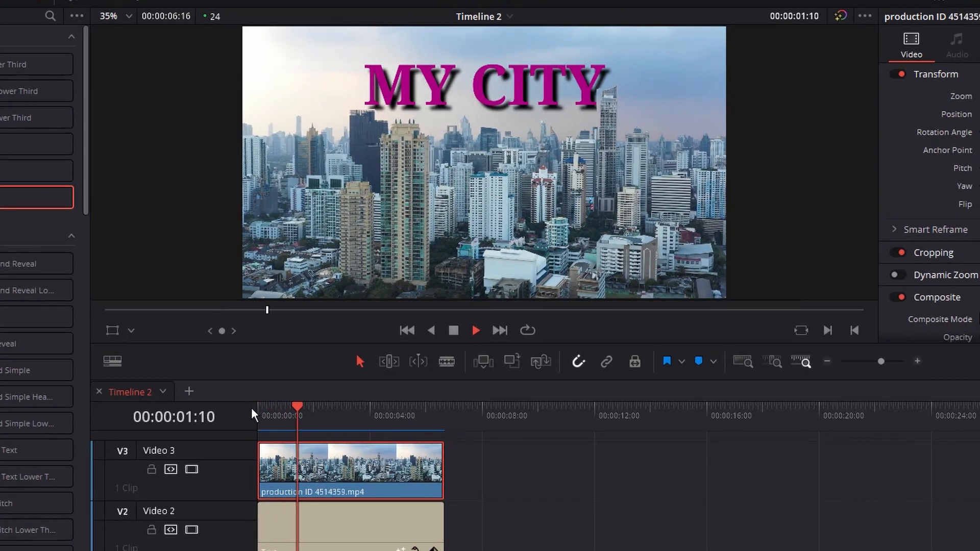
key("space")
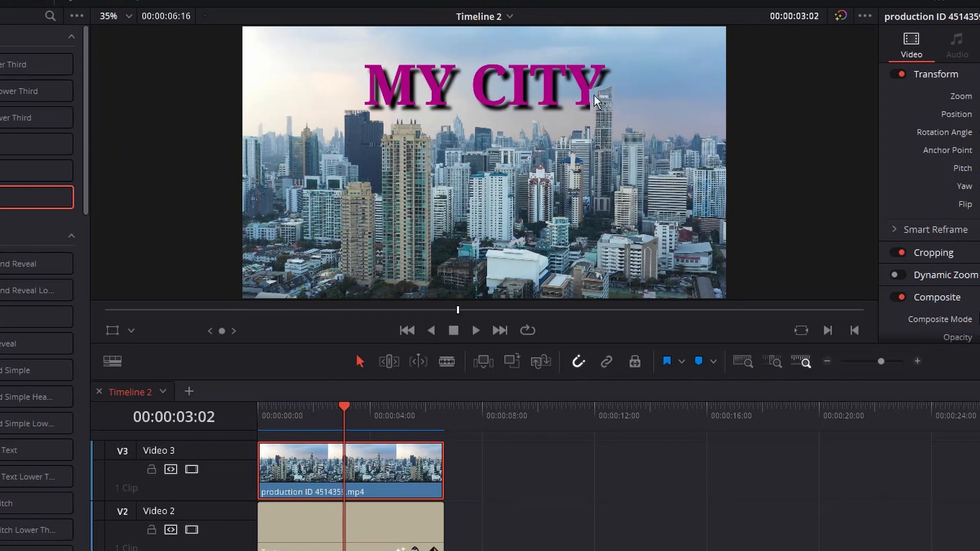
scroll(601, 88, "up", 5)
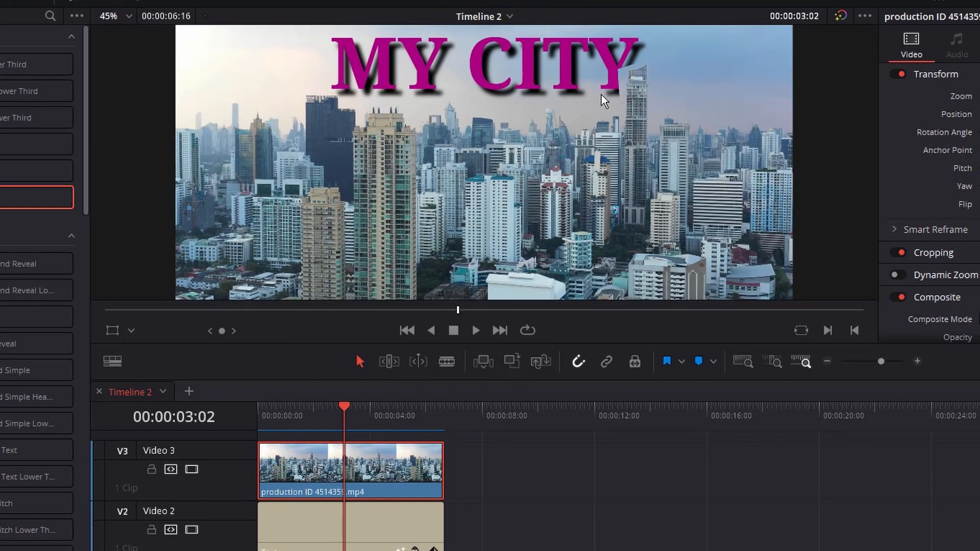
scroll(663, 206, "up", 2)
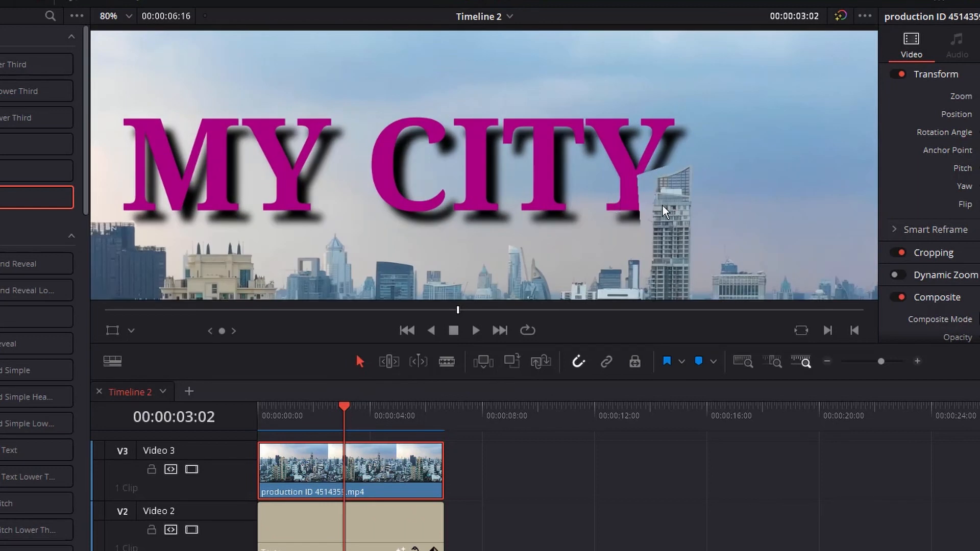
key("space")
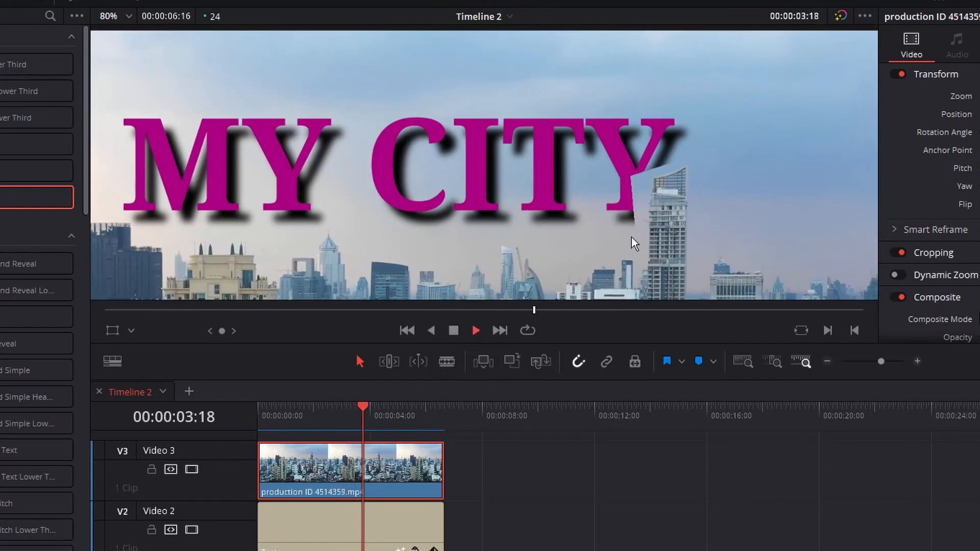
key("space")
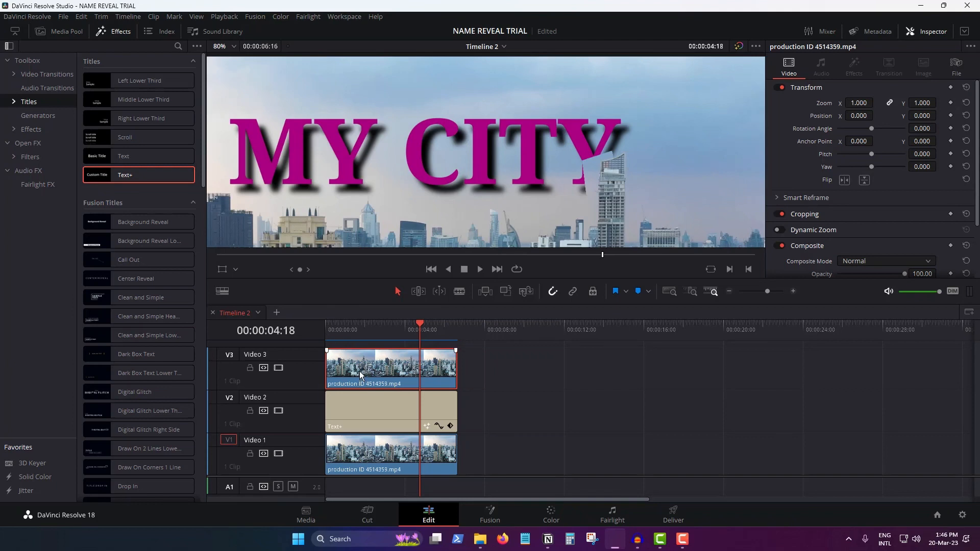
Step: Open the upper city clip on the Color page, turn off the window overlay and inspect the mask edge along the skyline
left_click(551, 515)
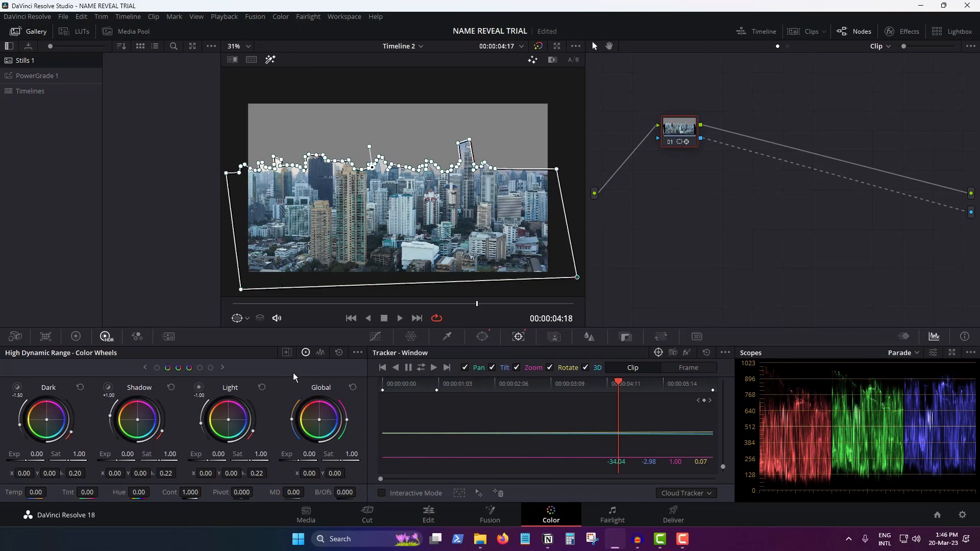
left_click(246, 318)
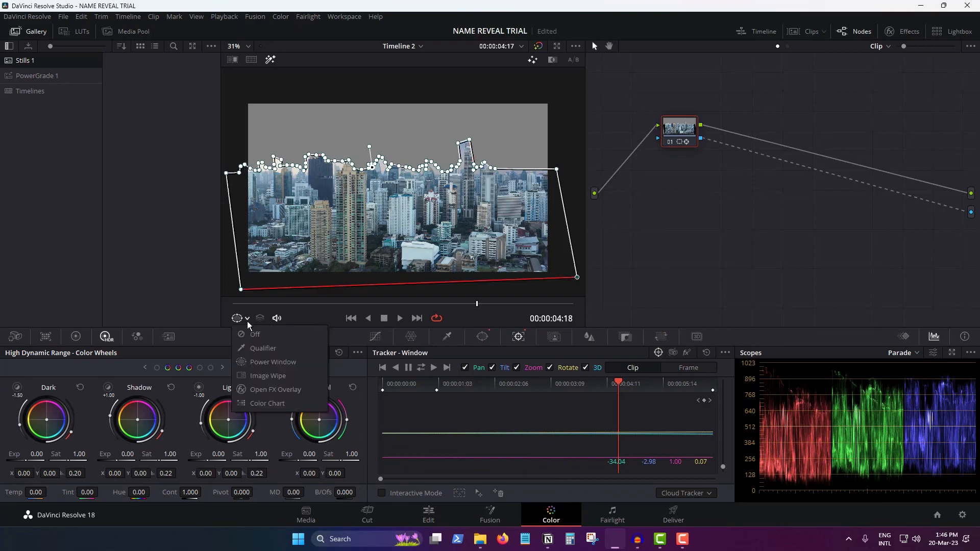
left_click(254, 334)
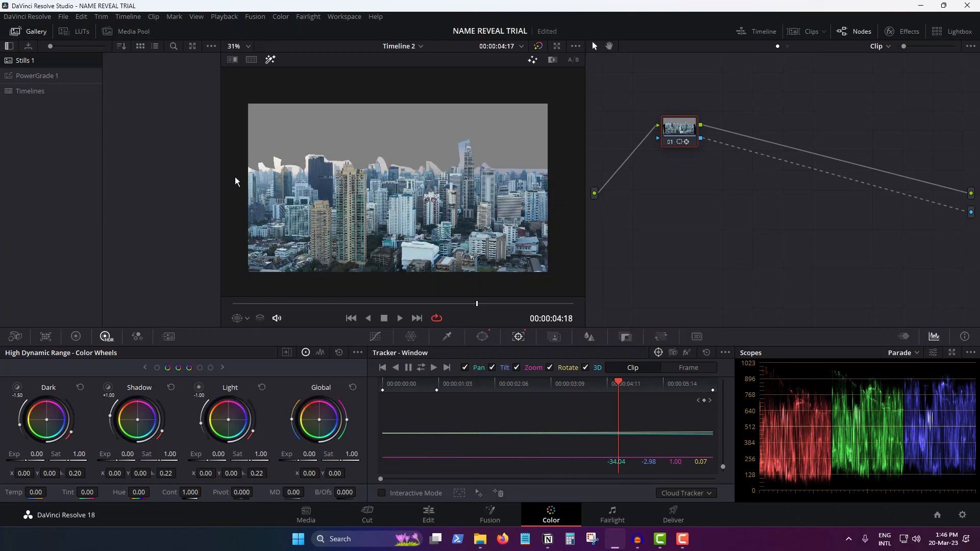
scroll(280, 185, "up", 2)
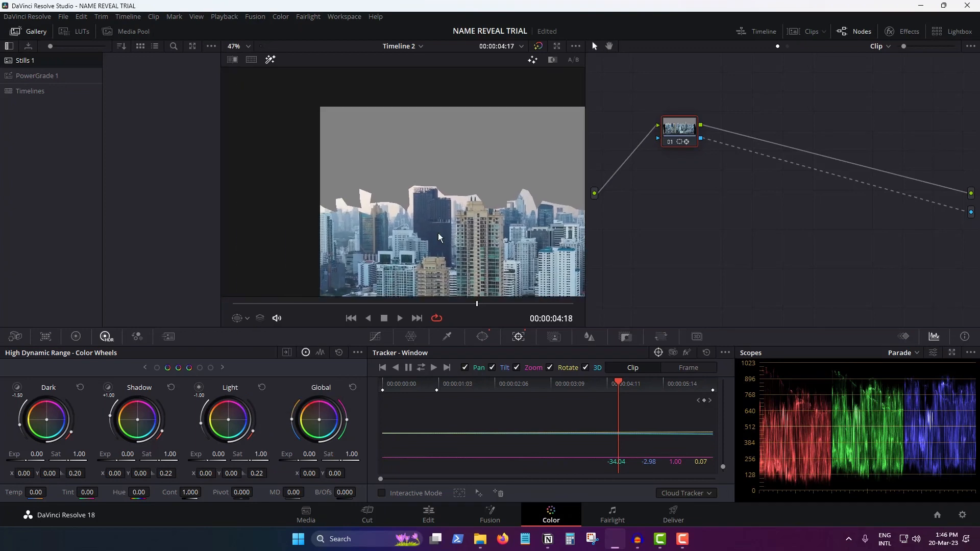
Step: Open the curve window's settings for the masked clip, turn off the window overlay and set Soft 1 to 0.84
scroll(438, 238, "up", 2)
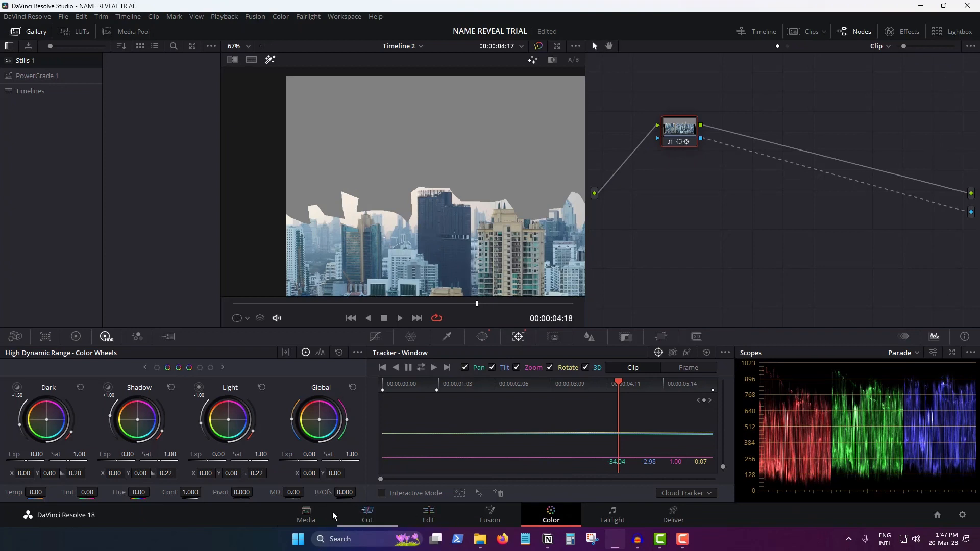
left_click(416, 518)
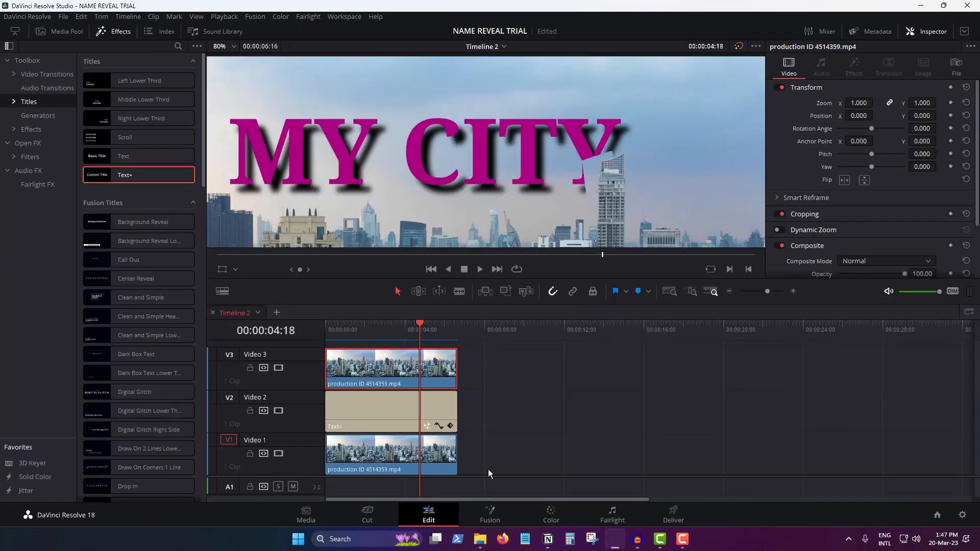
left_click(551, 516)
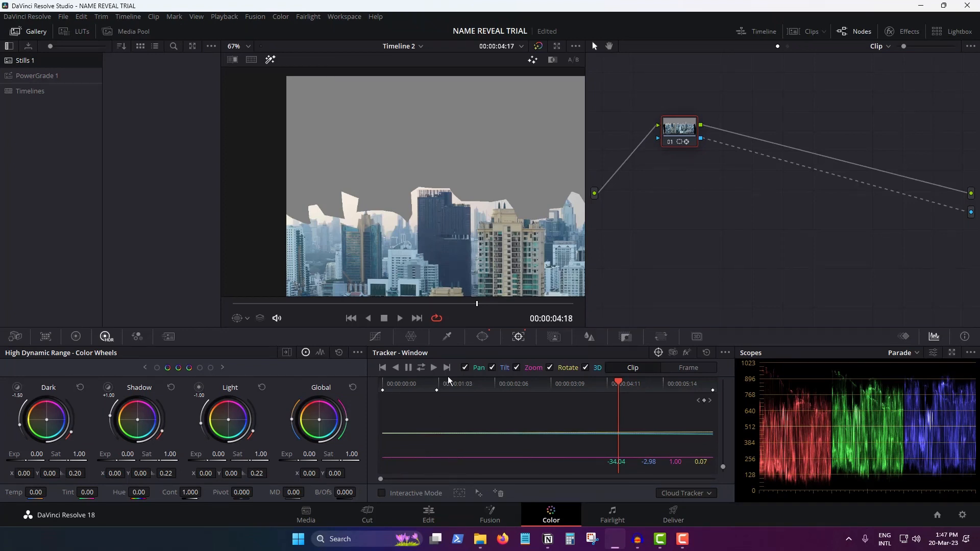
left_click(484, 338)
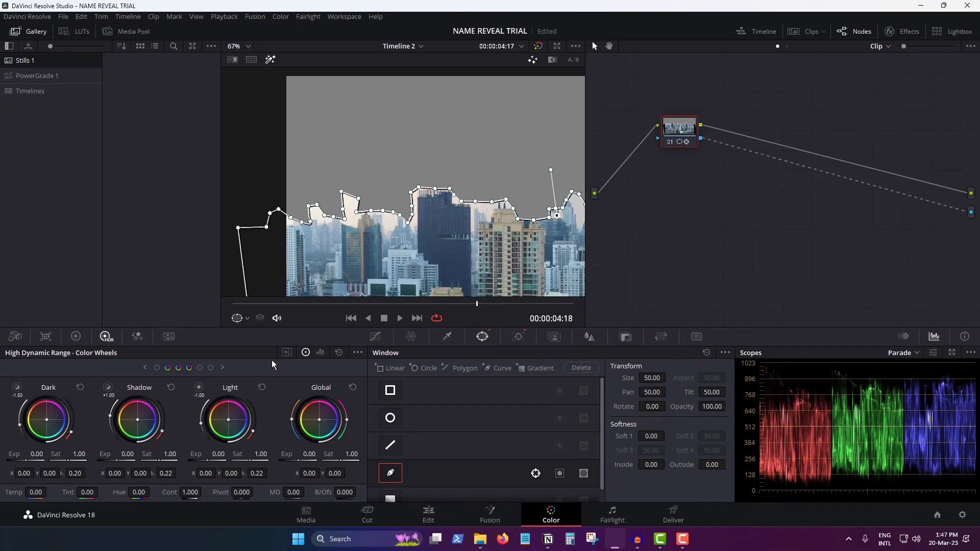
left_click(248, 318)
left_click(255, 334)
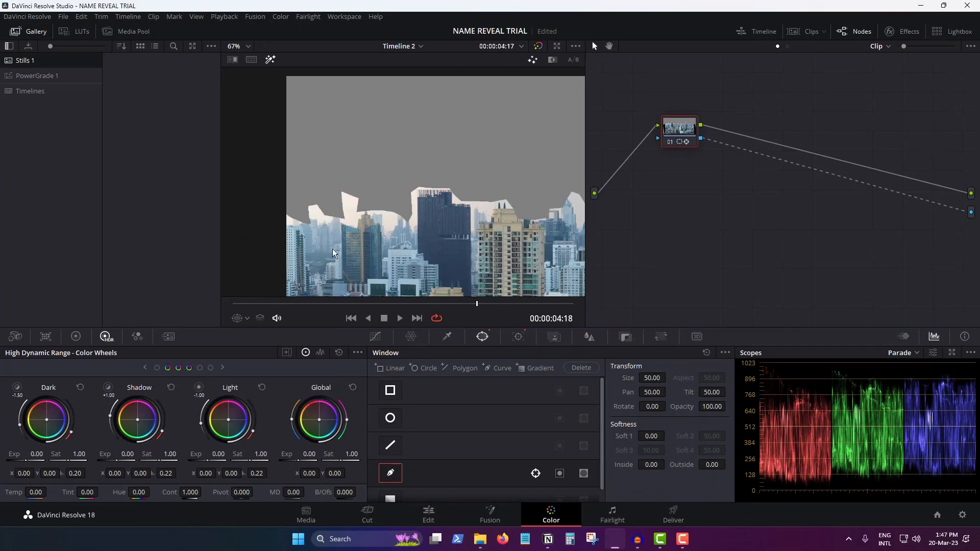
left_click_drag(651, 437, 667, 437)
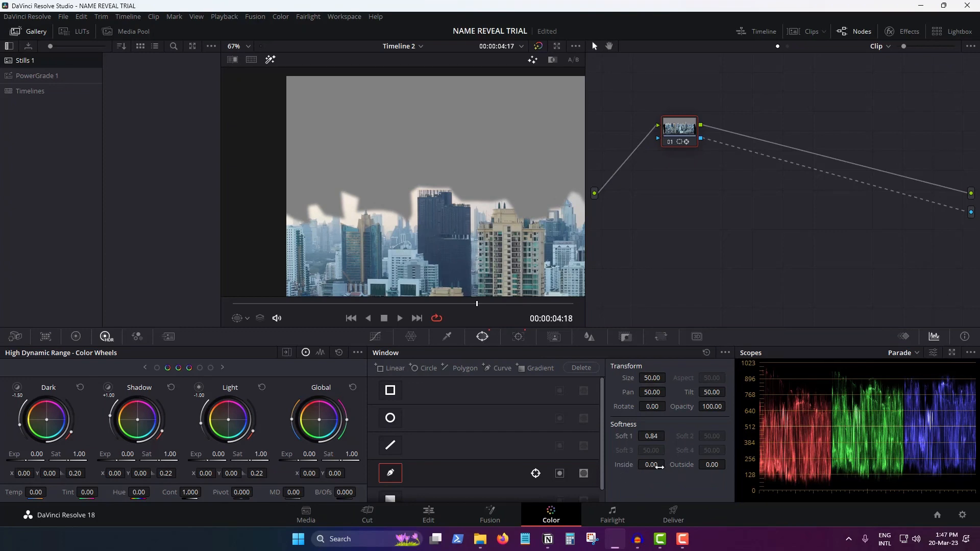
Step: Show the power window outline, set the mask softness to 1.60 inside and 2.04 outside, and hide the outline to judge the edge
left_click(247, 318)
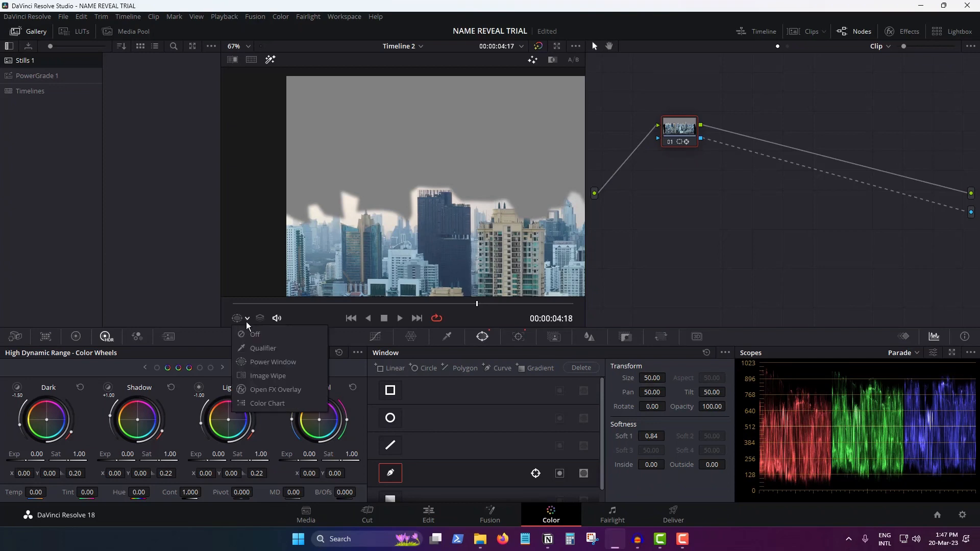
left_click(290, 361)
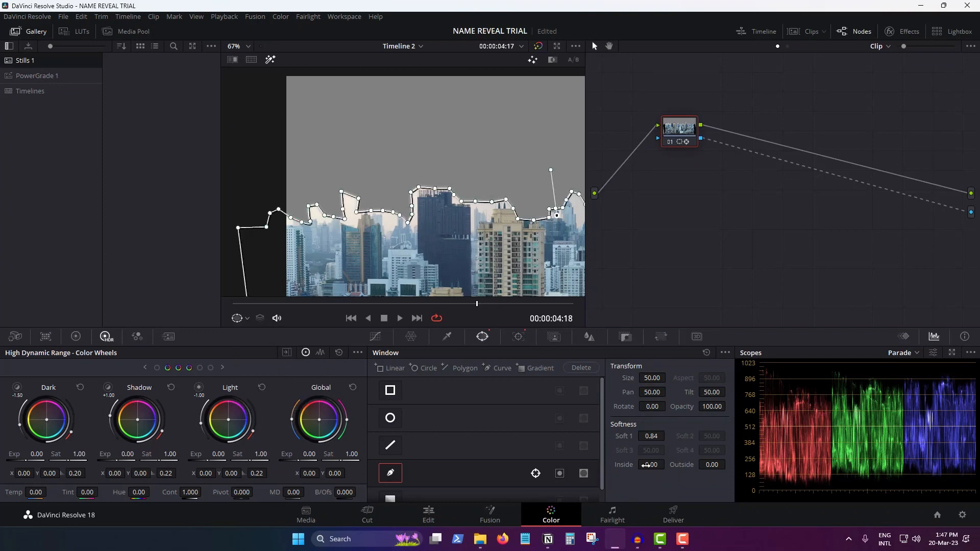
left_click_drag(646, 466, 667, 464)
left_click_drag(667, 464, 727, 464)
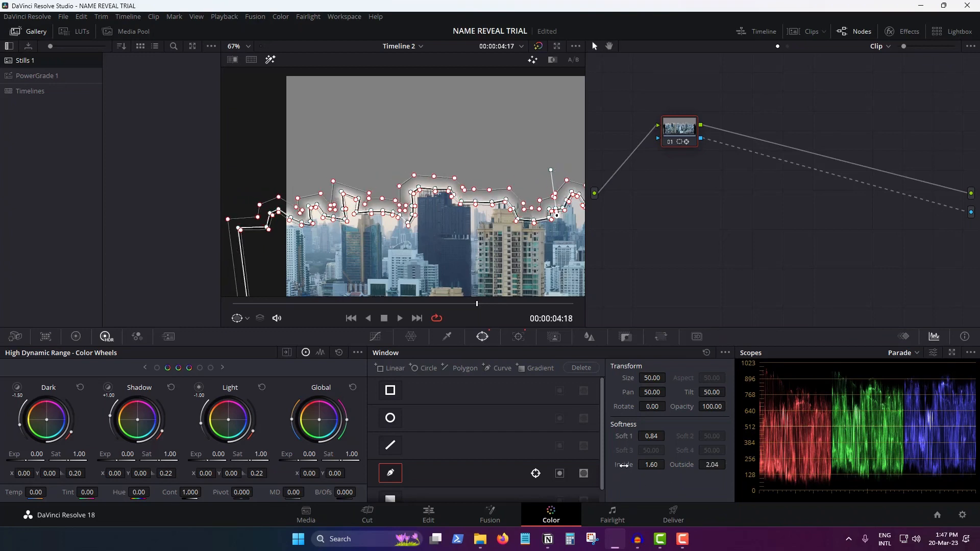
left_click(247, 318)
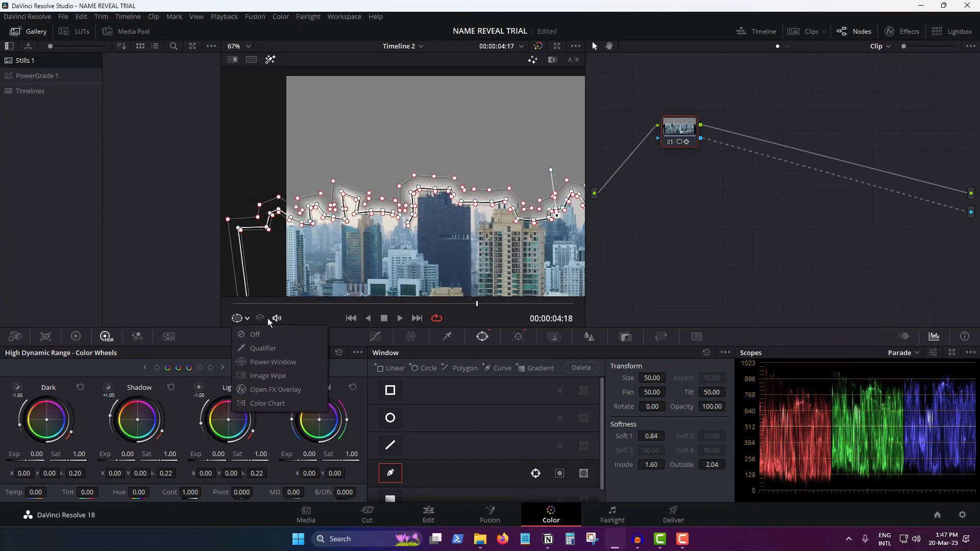
left_click(255, 334)
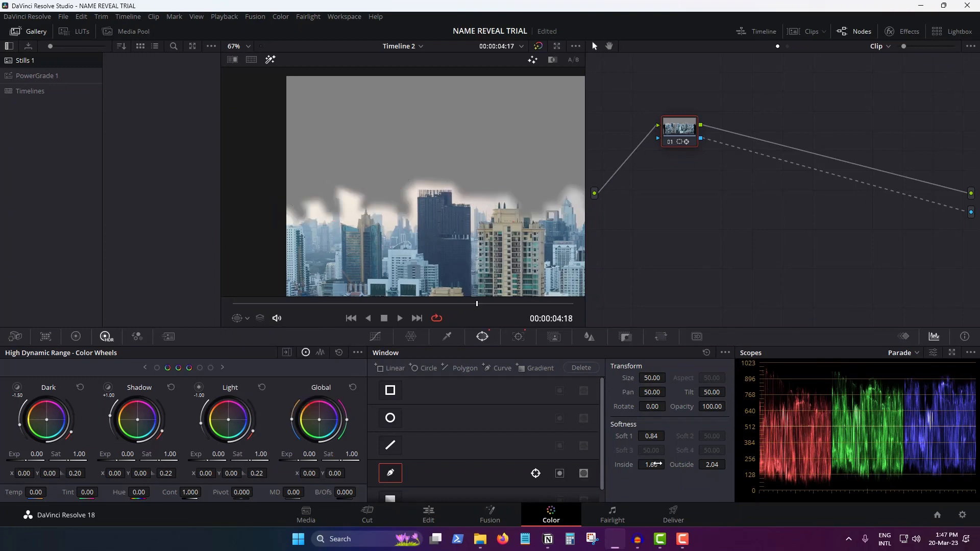
Step: Adjust the mask softness to 0.50 outside and 1.60 inside, and check the title's edge on the Edit page
left_click_drag(651, 464, 638, 464)
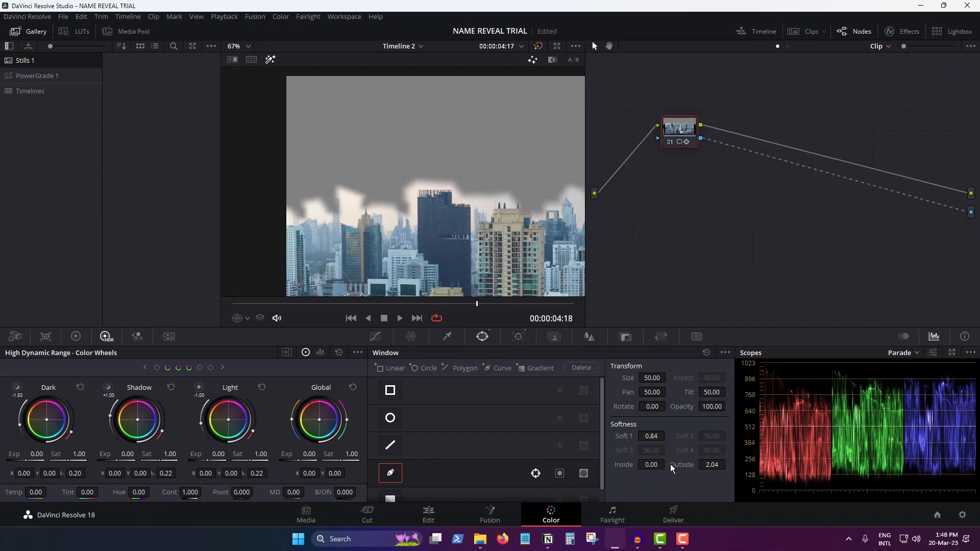
mouse_move(712, 470)
left_mouse_down()
mouse_move(728, 463)
mouse_move(715, 465)
left_mouse_up()
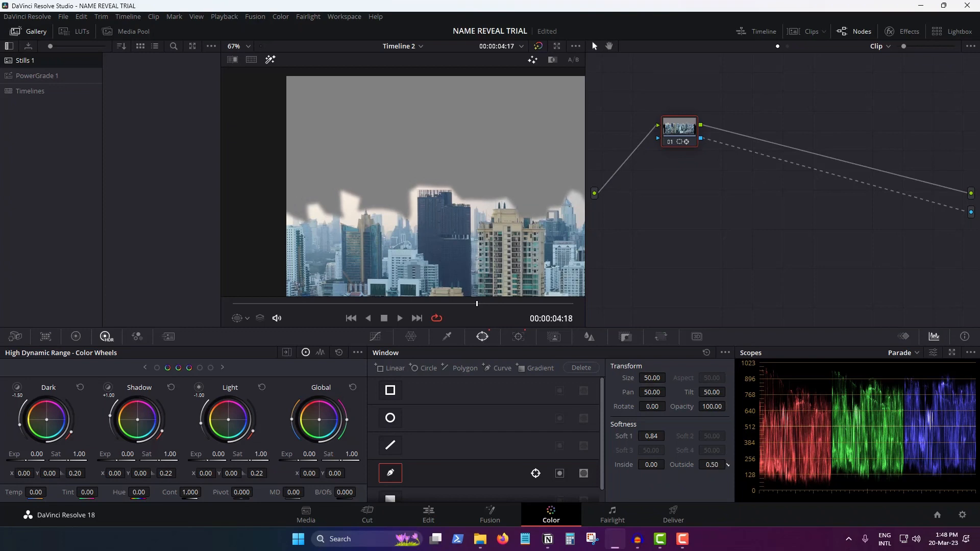
left_click_drag(646, 465, 667, 464)
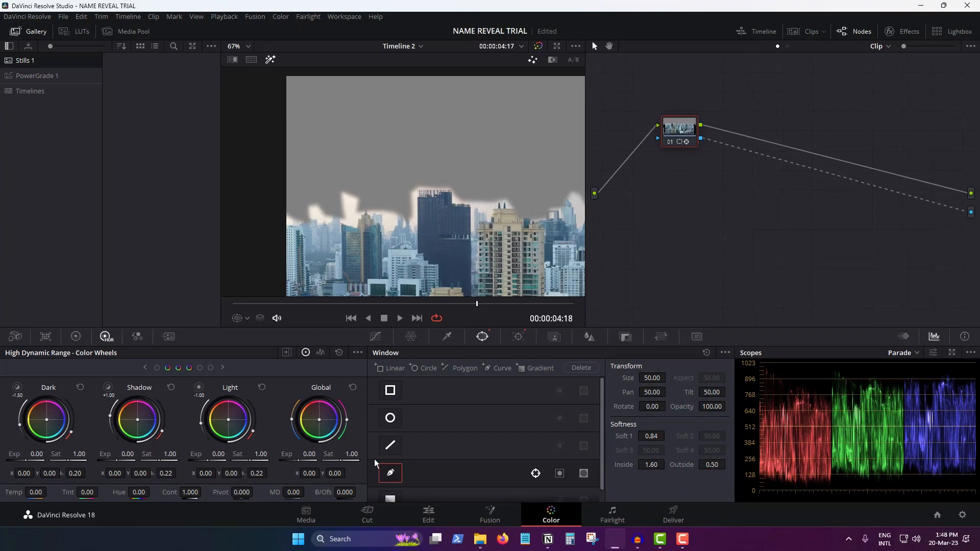
left_click(429, 515)
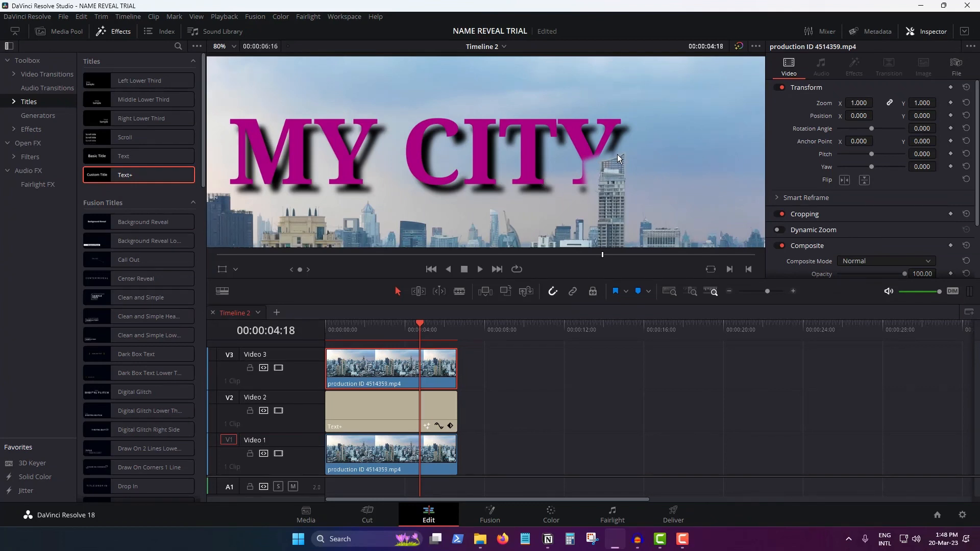
Step: Add a control point to the mask above the tall tower, pull the curve in against its slanted roof and check the composite on the Edit page
left_click(553, 520)
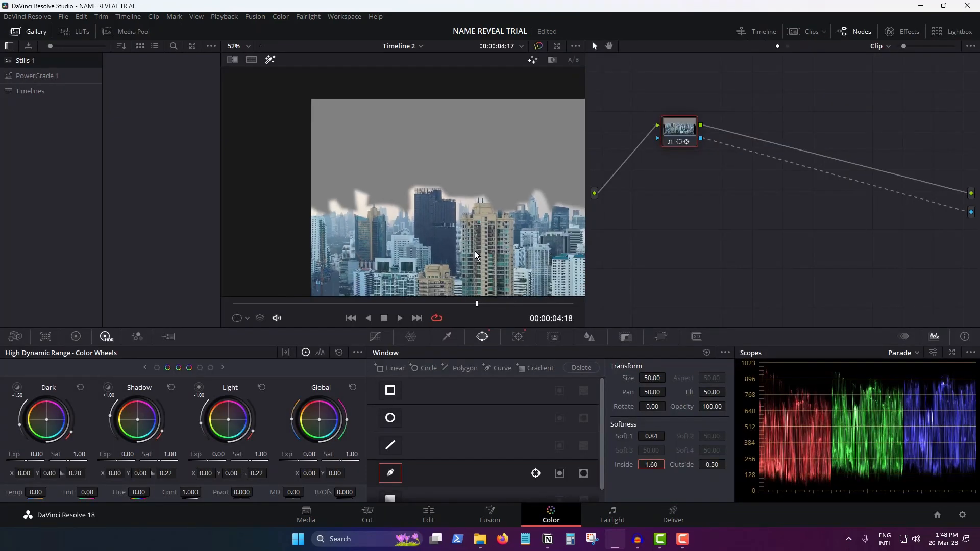
scroll(364, 200, "down", 2)
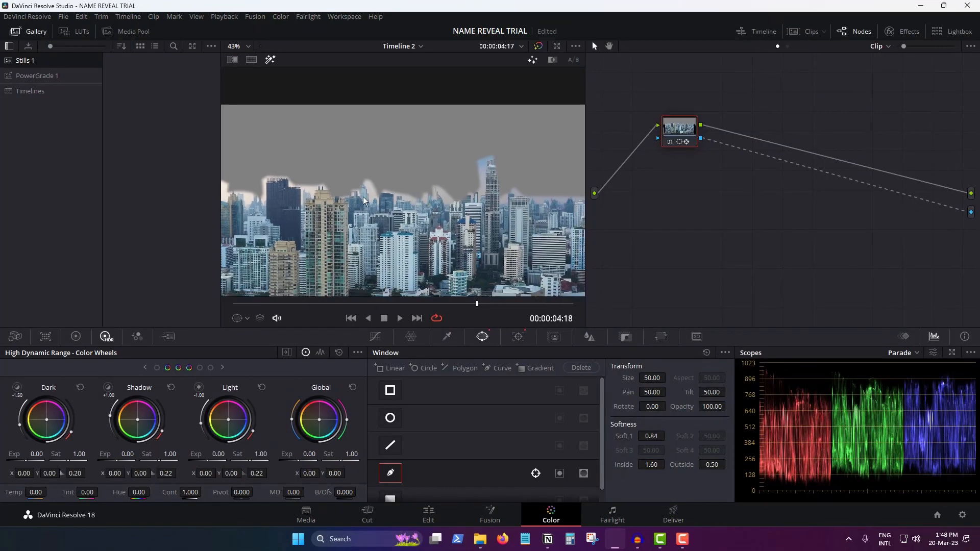
left_click(247, 317)
left_click(255, 361)
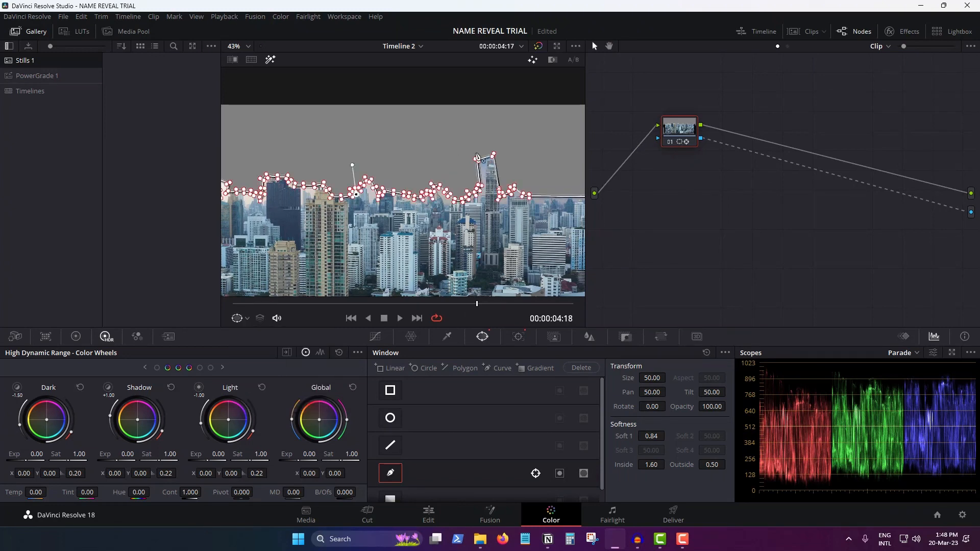
left_click(490, 161)
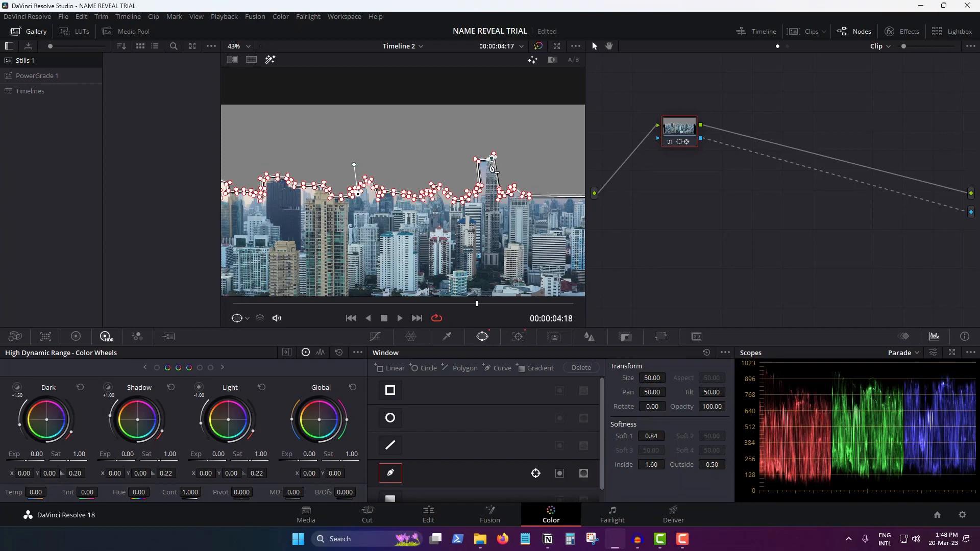
mouse_move(491, 167)
left_mouse_down()
mouse_move(477, 173)
mouse_move(484, 168)
left_mouse_up()
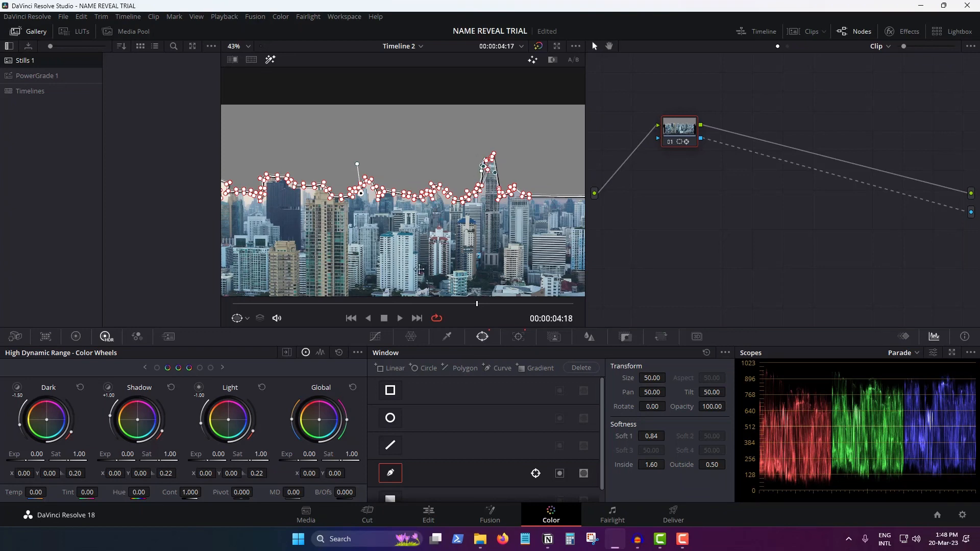
left_click(434, 520)
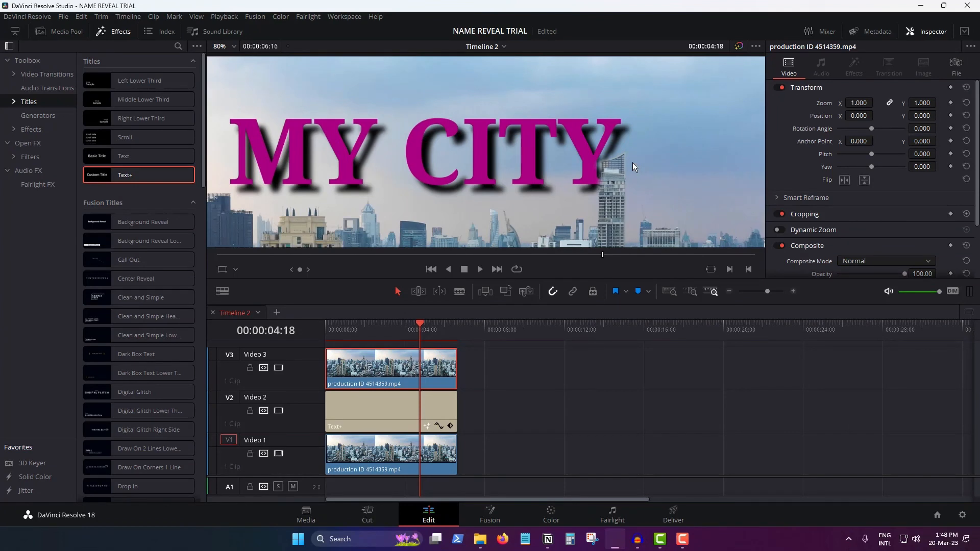
scroll(513, 170, "down", 5)
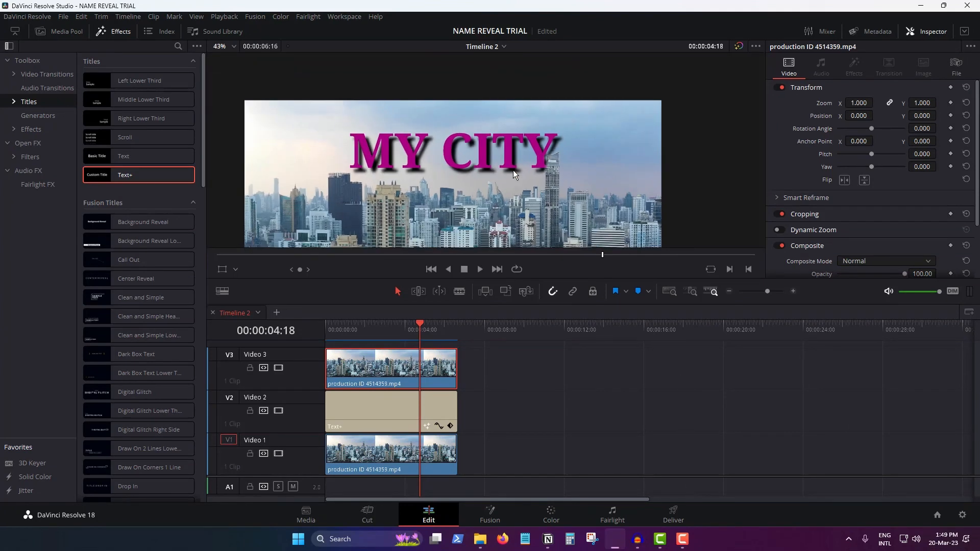
scroll(498, 179, "up", 3)
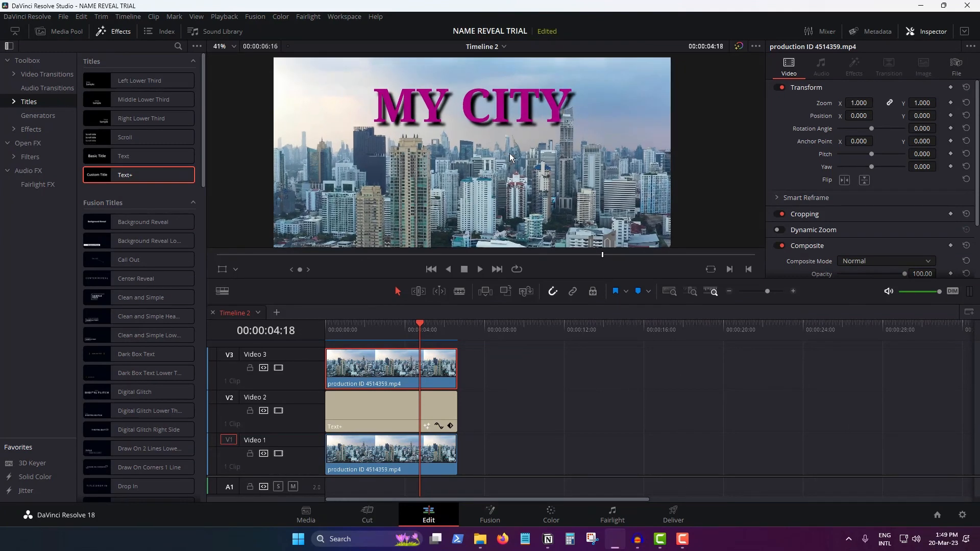
Step: Disable the Video 3 and Video 2 tracks to compare the layers, re-enable both and play on to about 00:00:05:17
left_click(278, 370)
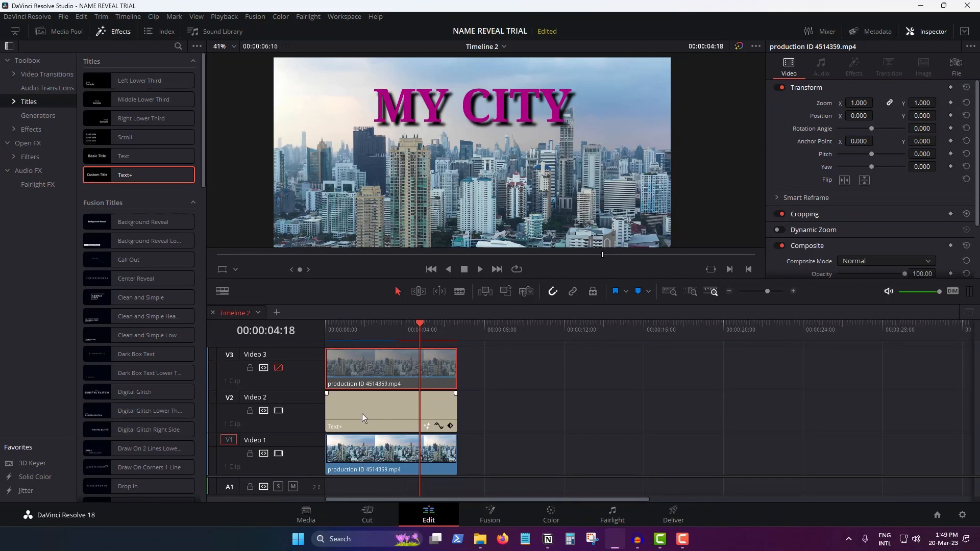
left_click(278, 411)
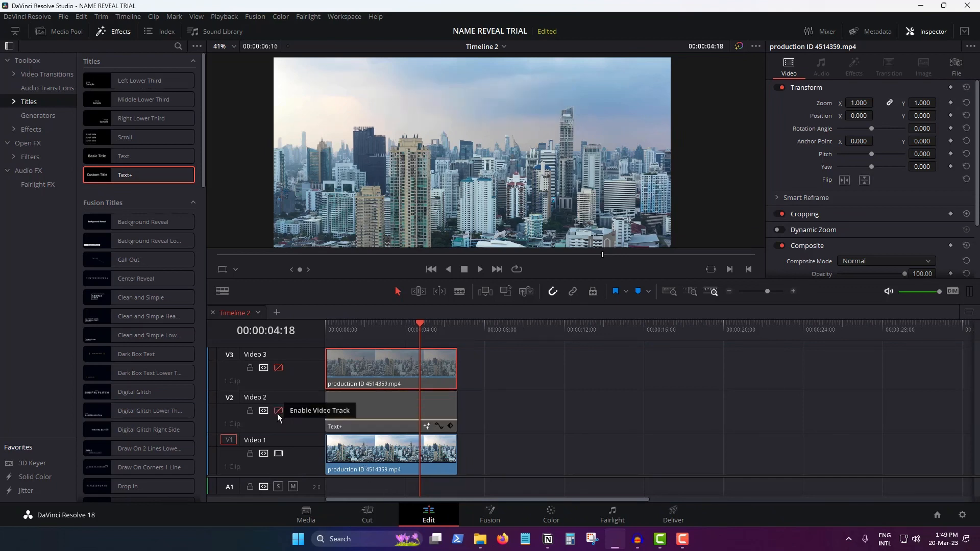
left_click(278, 412)
left_click(278, 367)
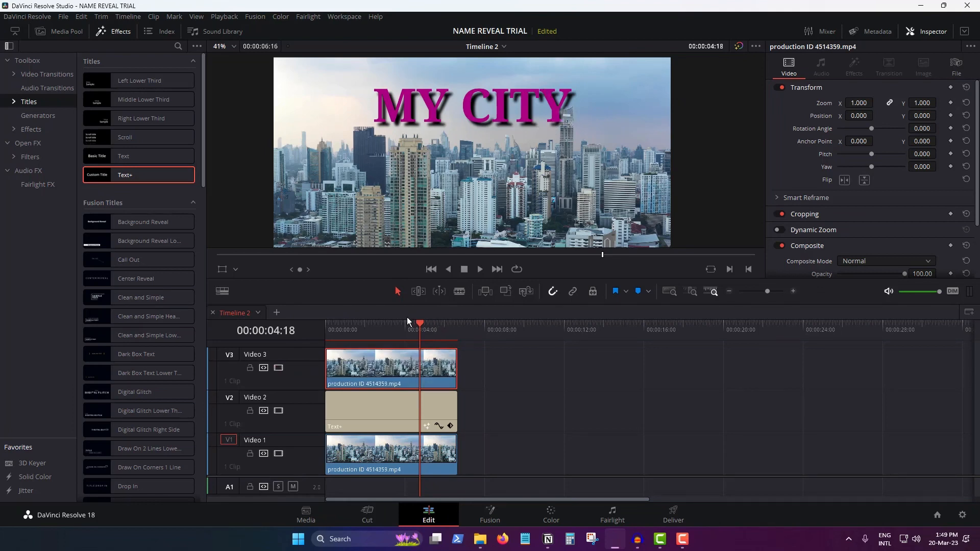
key("space")
key("space")
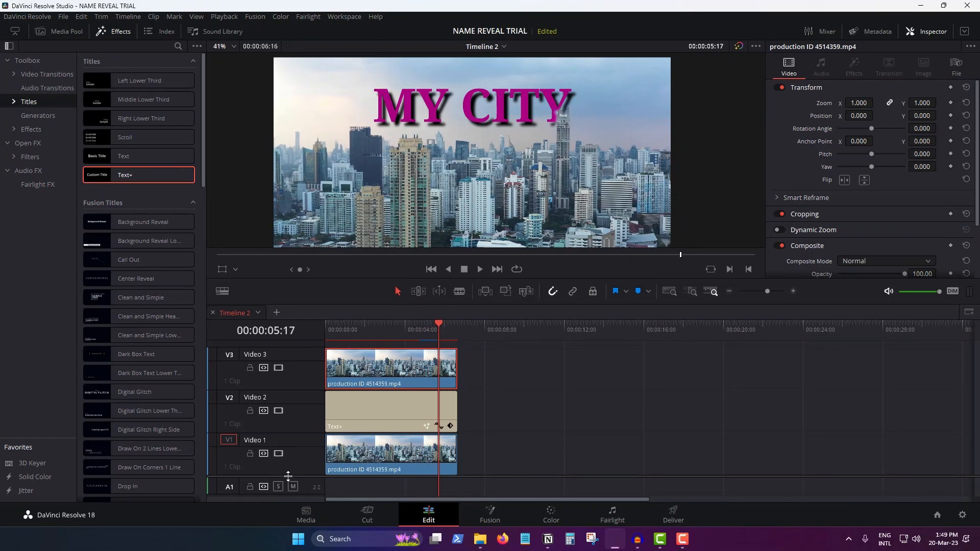
Step: Disable Video 1 to inspect the title and masked skyline alone, re-enable the track and play to the end of the timeline
left_click(278, 453)
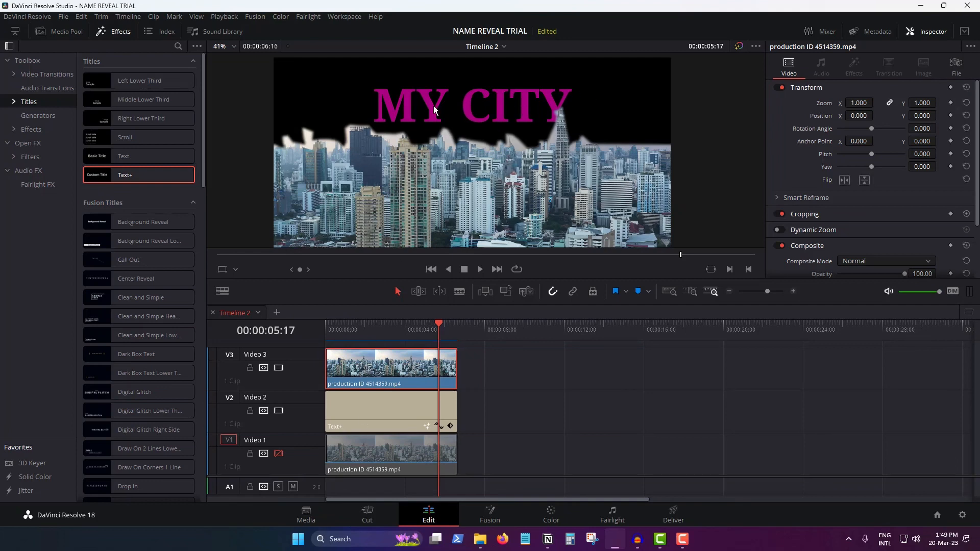
left_click(362, 415)
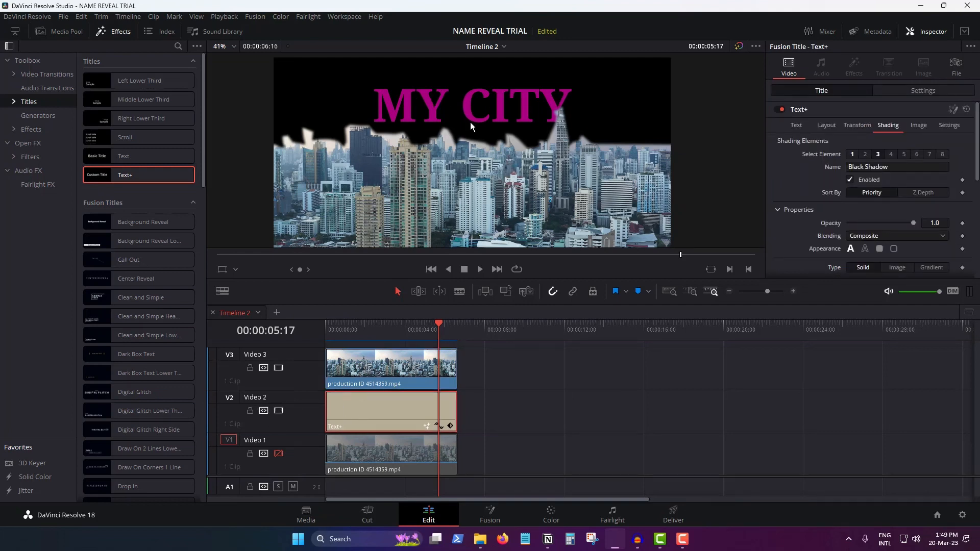
left_click(278, 453)
key("space")
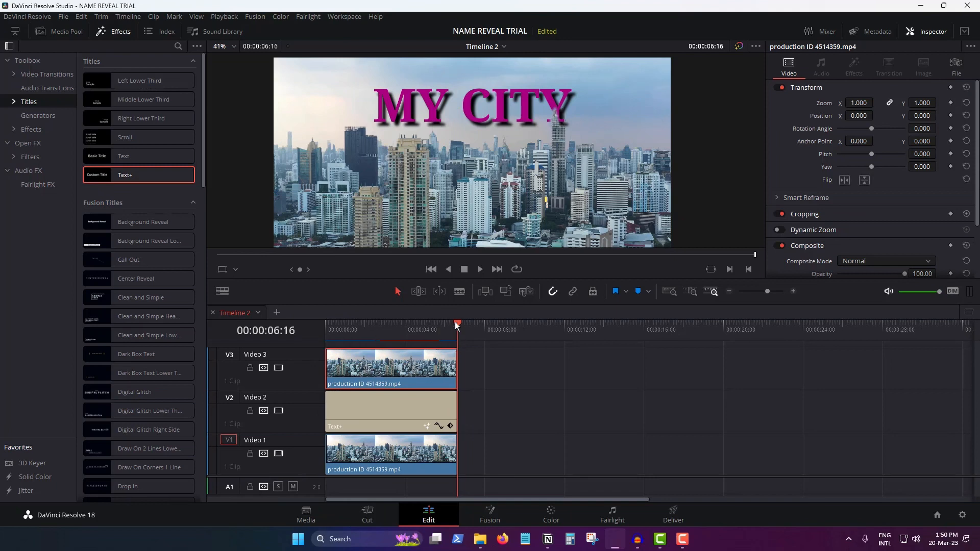
Step: At 00:00:00:00, lower the MY CITY title to Position Y -36.000 and add a position keyframe
left_click_drag(456, 321, 323, 322)
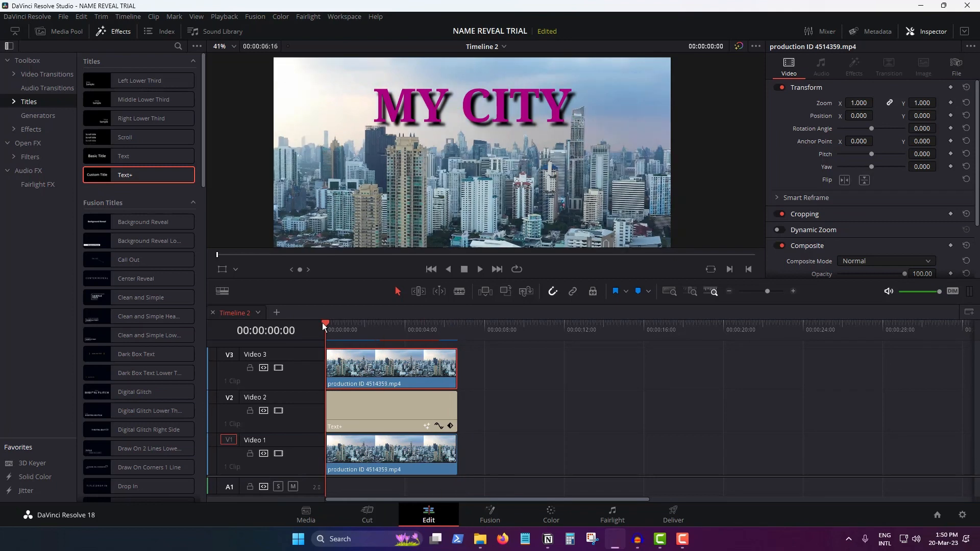
left_click(352, 415)
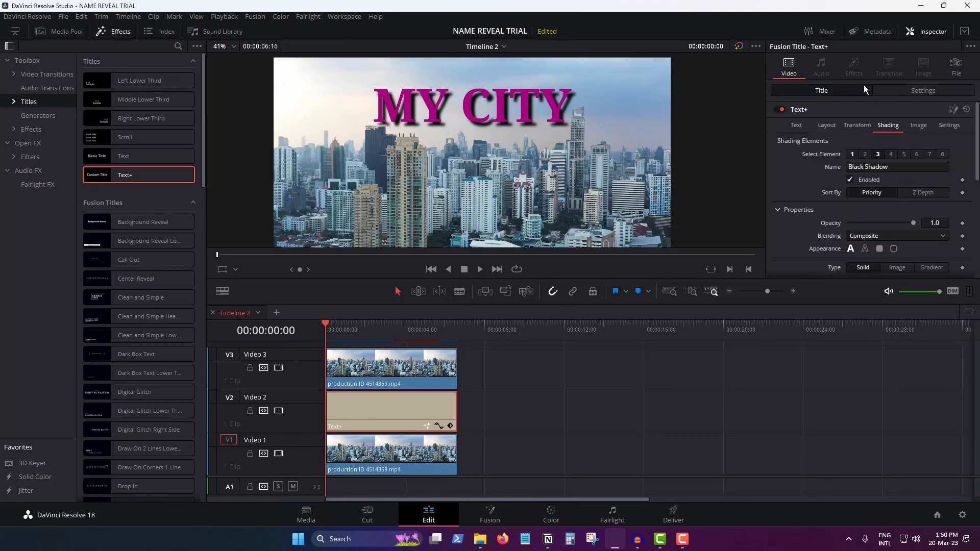
left_click(922, 91)
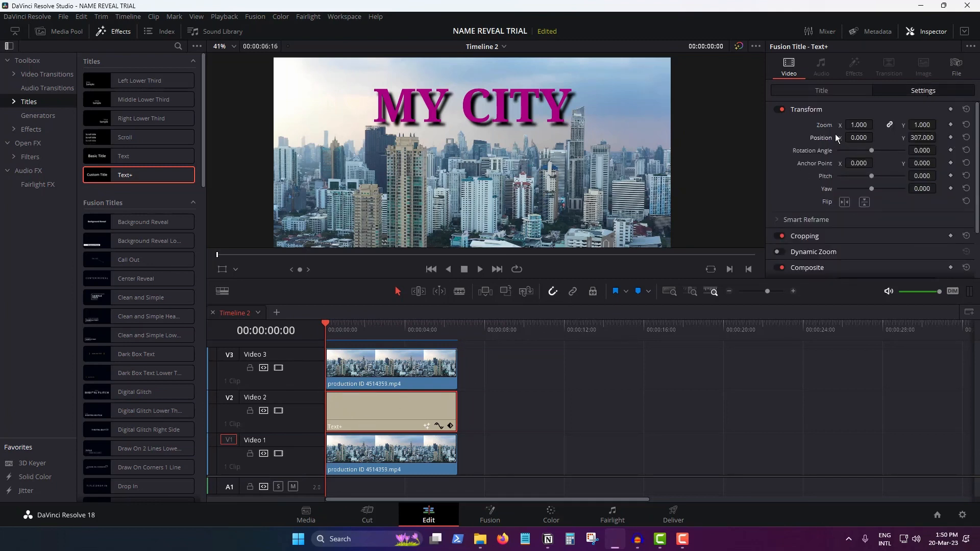
left_click_drag(918, 137, 939, 136)
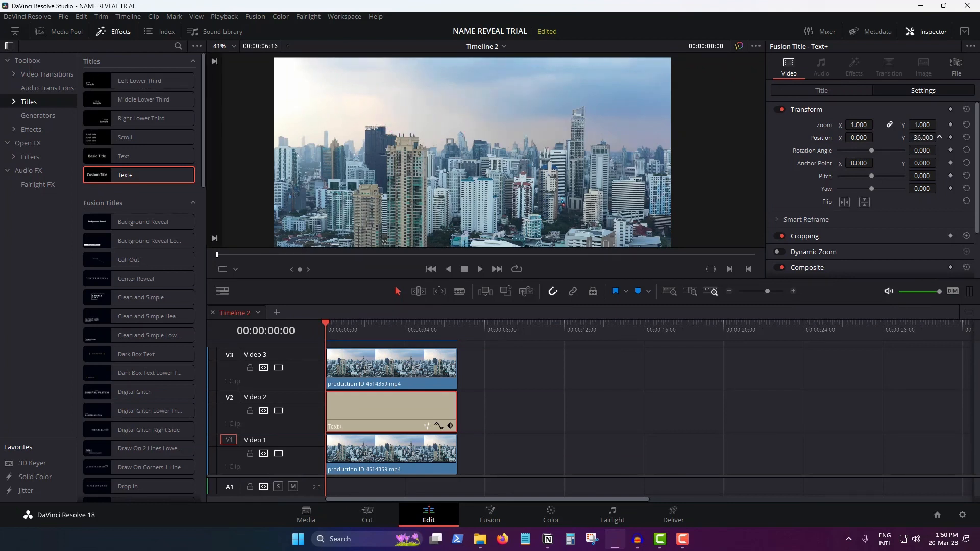
left_click(950, 138)
left_click(406, 354)
left_click_drag(421, 323, 399, 320)
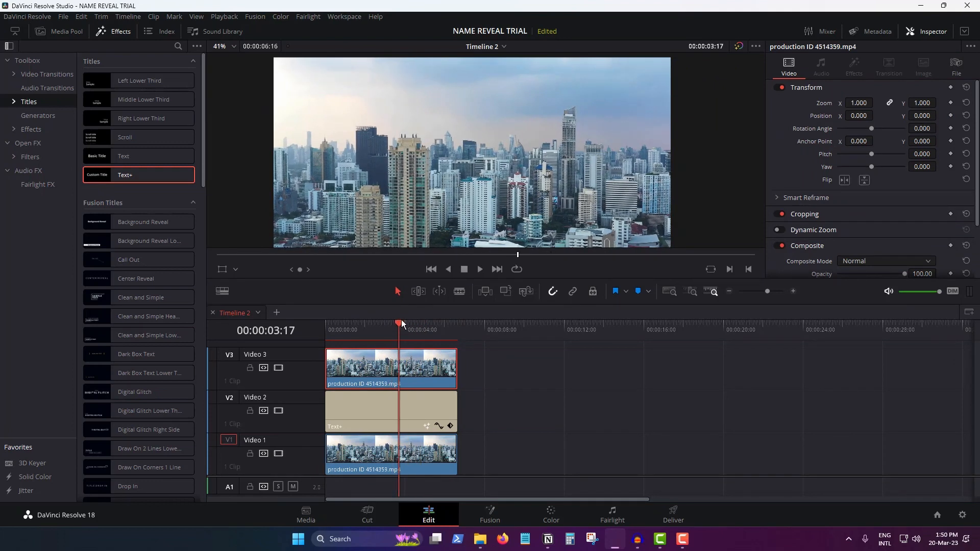
left_click_drag(920, 116, 954, 116)
key("ctrl+z")
Step: Turn off the Video 3 auto track selector and raise the MY CITY title to Position Y 330.000 at 00:00:03:16
left_click(357, 417)
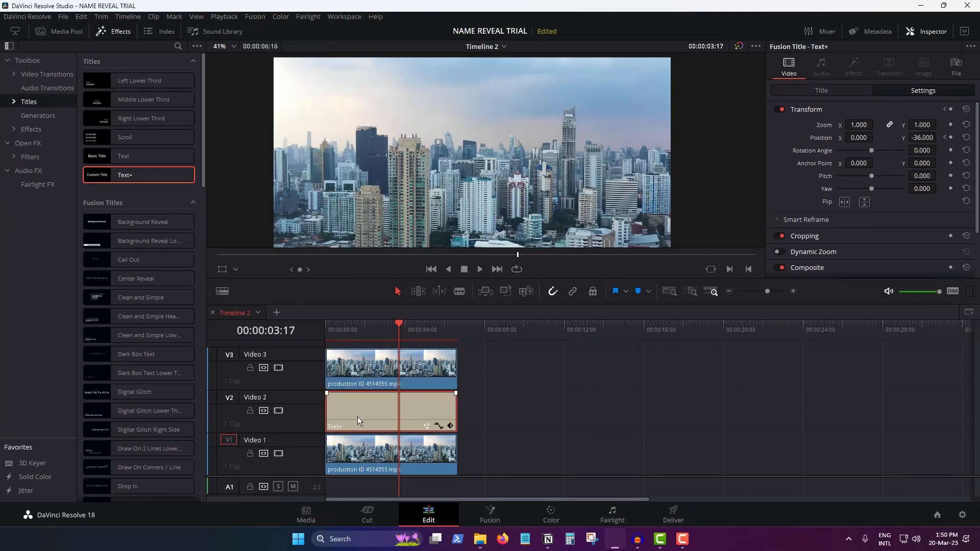
left_click(366, 369)
mouse_move(400, 322)
left_mouse_down()
mouse_move(369, 327)
mouse_move(387, 329)
left_mouse_up()
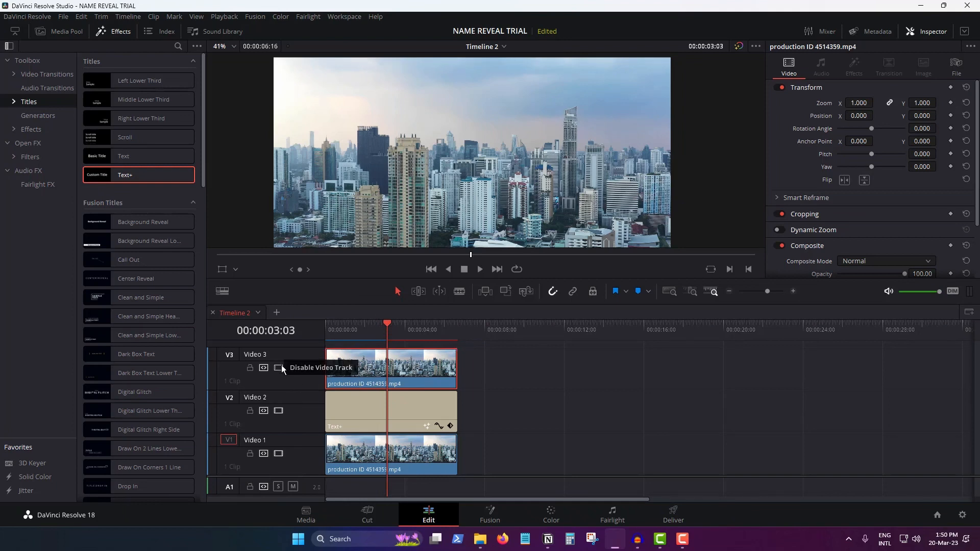
left_click(263, 368)
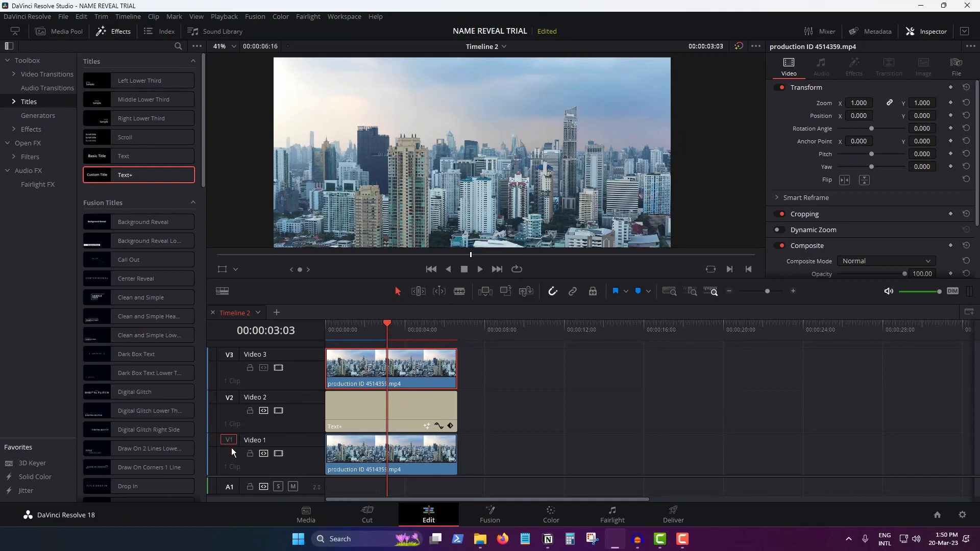
left_click(363, 418)
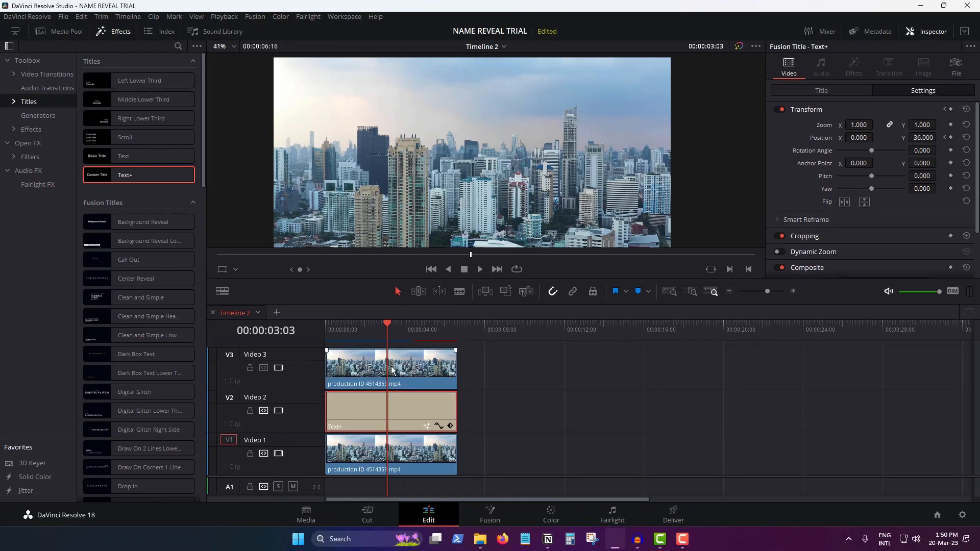
left_click_drag(387, 323, 399, 323)
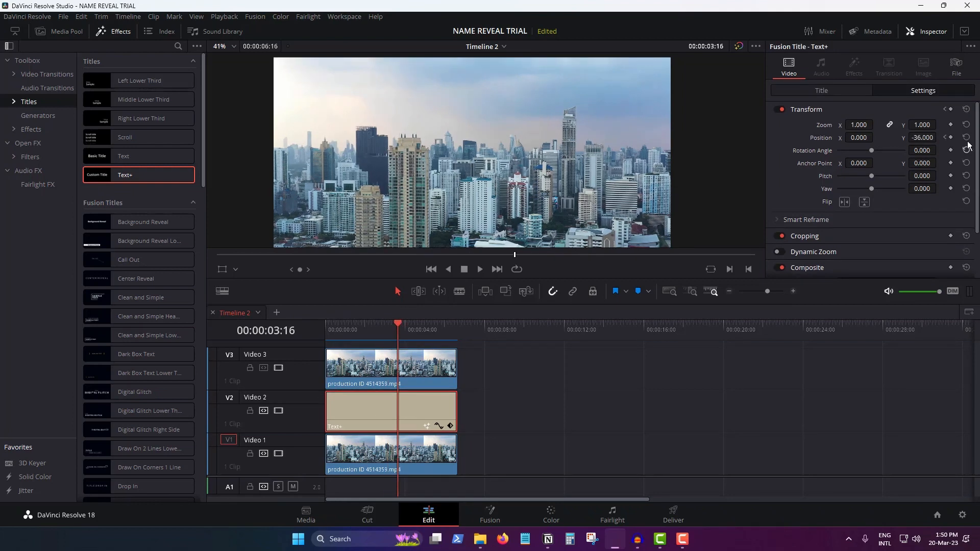
left_click_drag(913, 137, 939, 137)
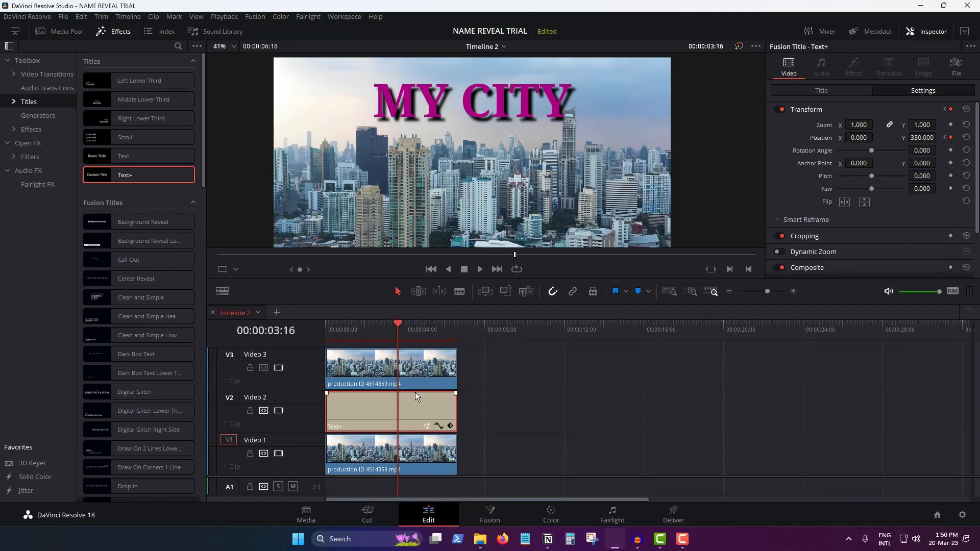
Step: Play the rising title animation from the start of the timeline in full screen
left_click_drag(397, 322, 313, 319)
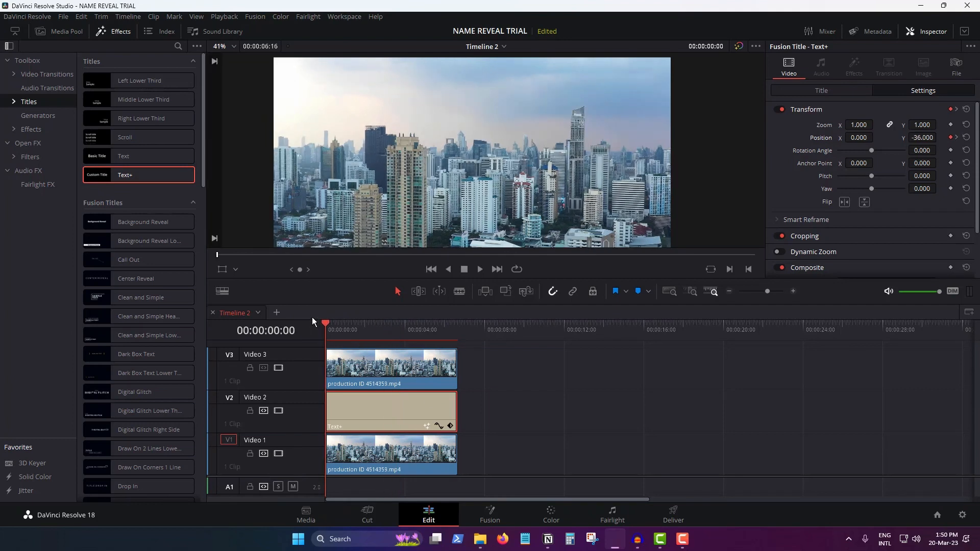
key("ctrl+f")
key("space")
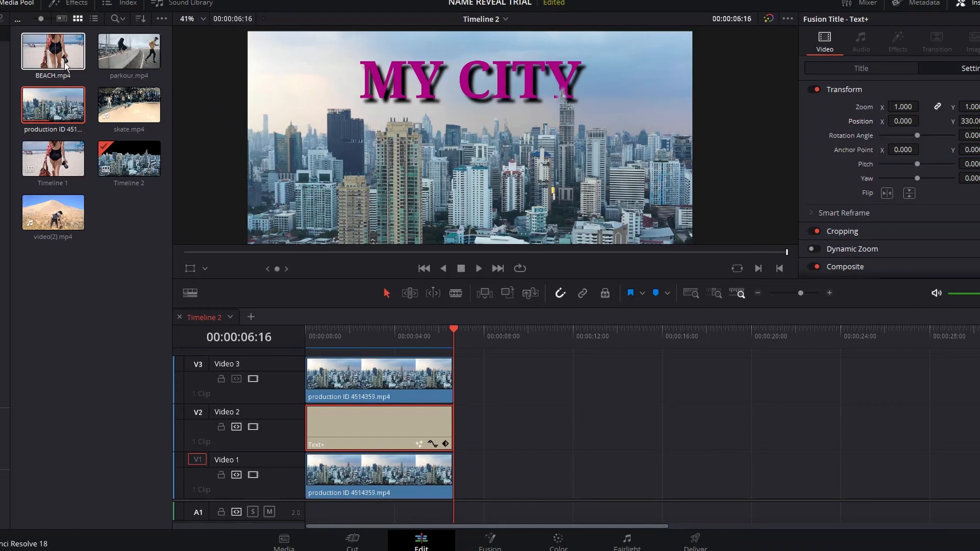
Step: Place BEACH.mp4 on Video 1 at 00:00:09:00 and duplicate it directly above on Video 3
left_click_drag(53, 51, 513, 488)
left_click(504, 330)
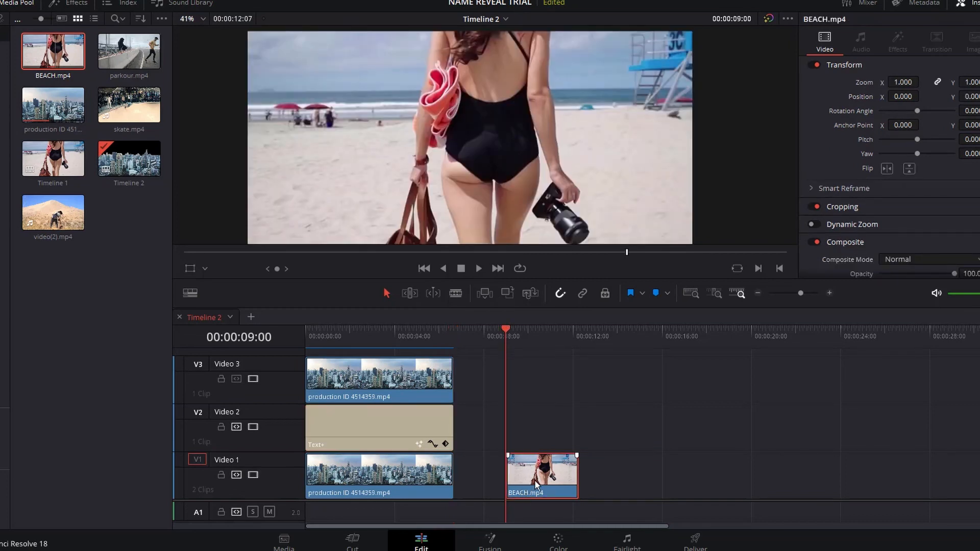
left_click_drag(535, 479, 541, 381)
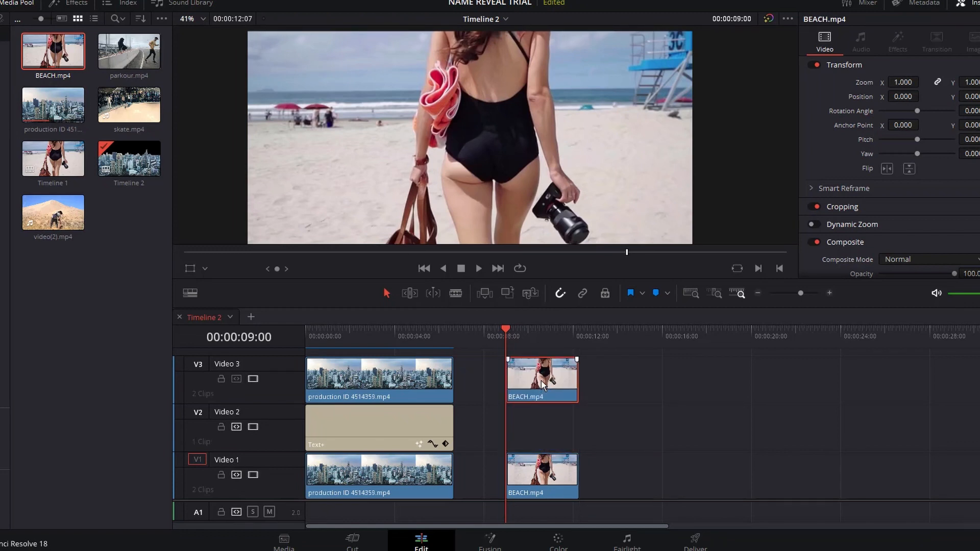
Step: On the Color page, create a Magic Mask in Person mode with a stroke down the woman's back and leg
left_click(559, 541)
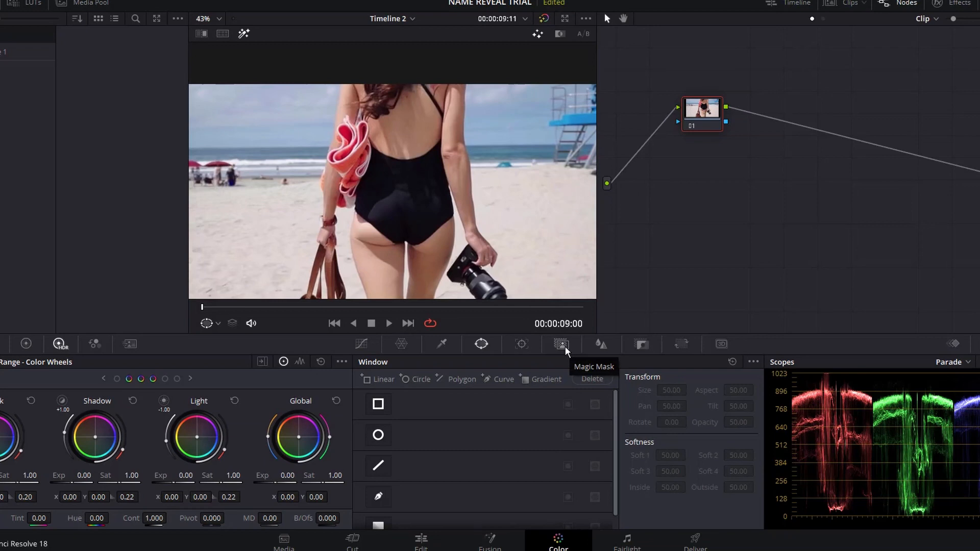
left_click(563, 345)
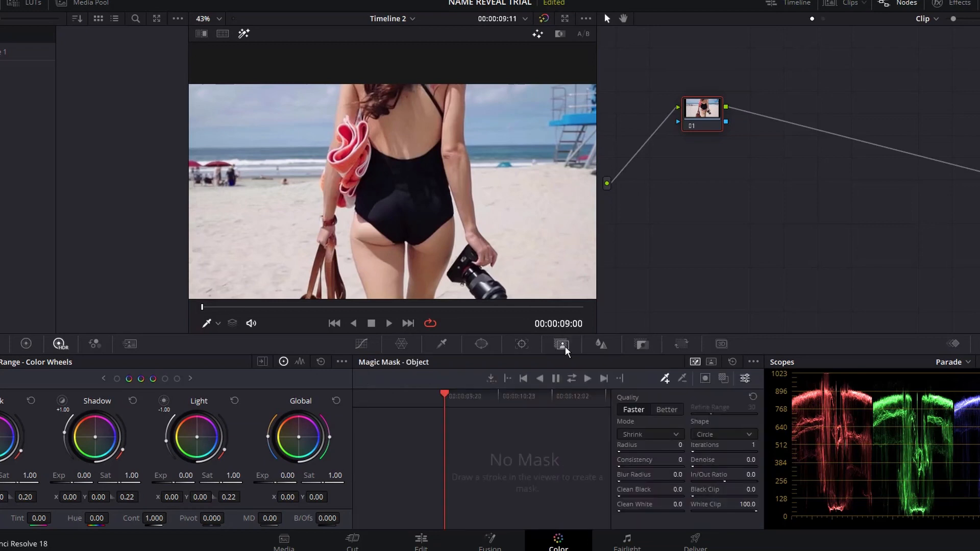
left_click(712, 362)
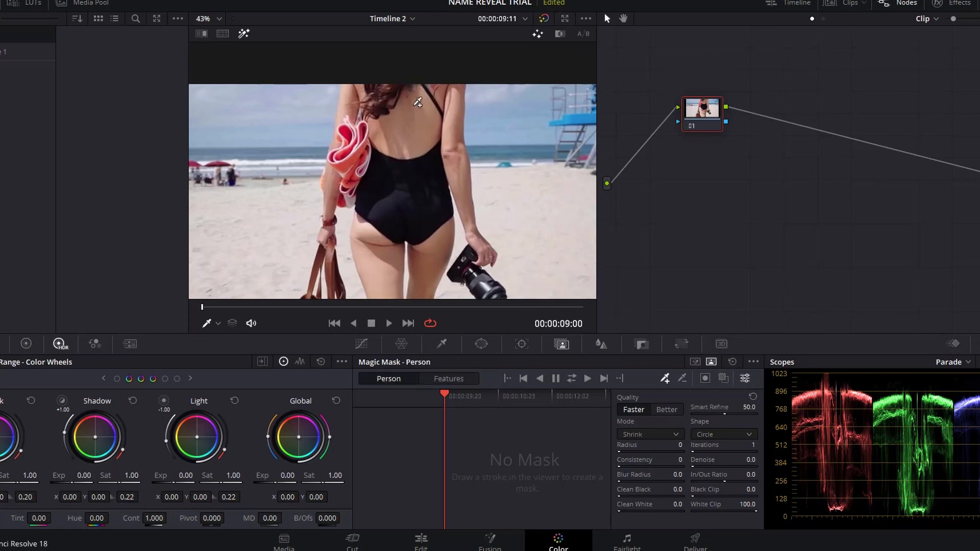
left_click_drag(415, 105, 430, 298)
scroll(434, 158, "down", 3)
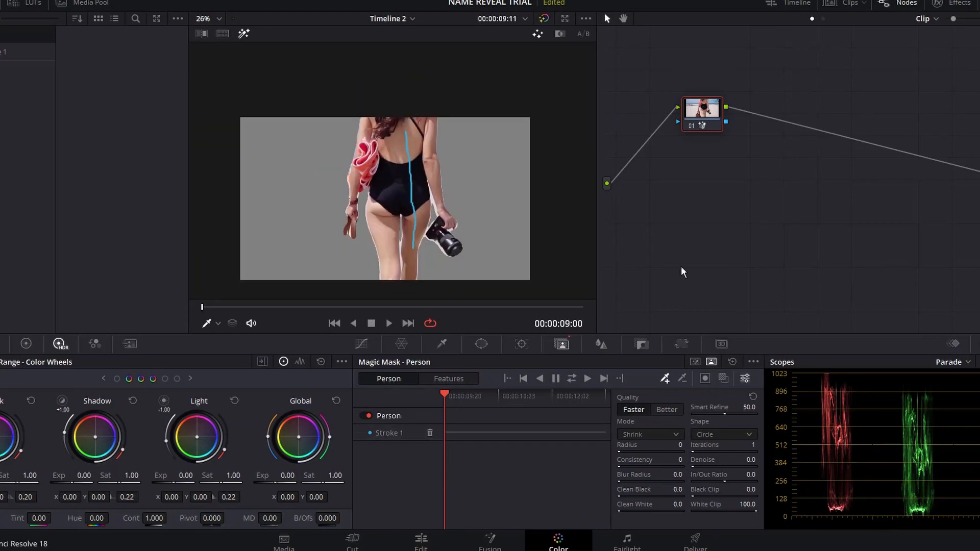
Step: With the mask overlay shown, subtract the camera and add the handbag using strokes, then hide the overlay
left_click(726, 379)
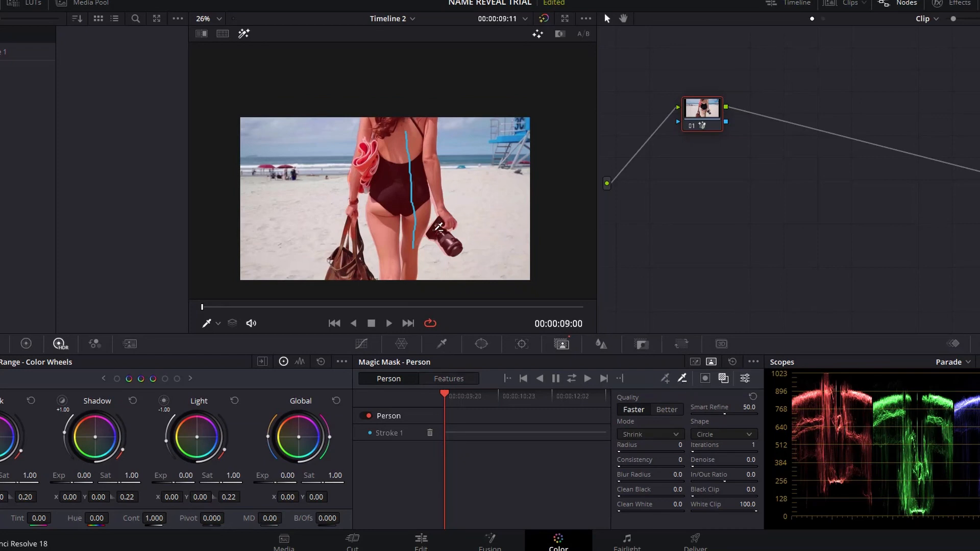
left_click_drag(444, 228, 453, 238)
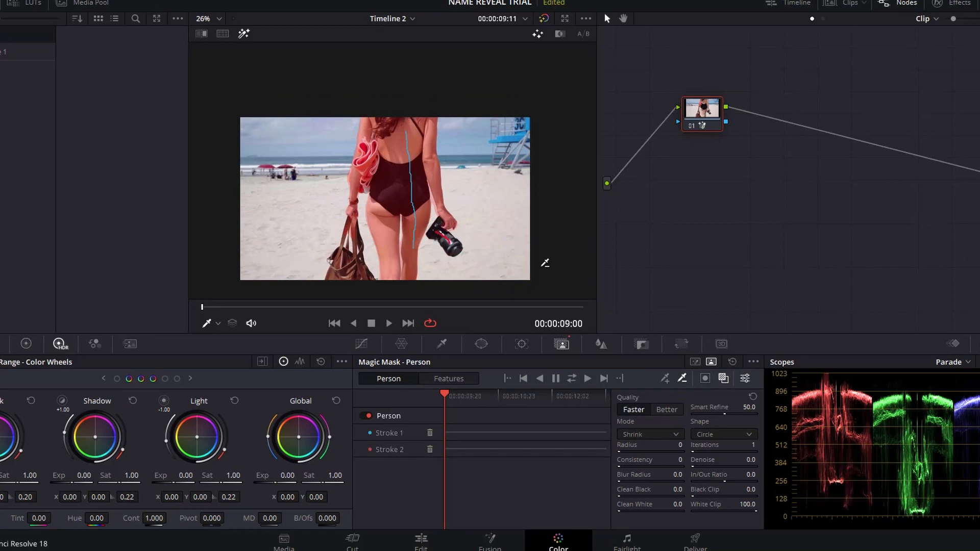
left_click(665, 379)
left_click_drag(342, 260, 347, 280)
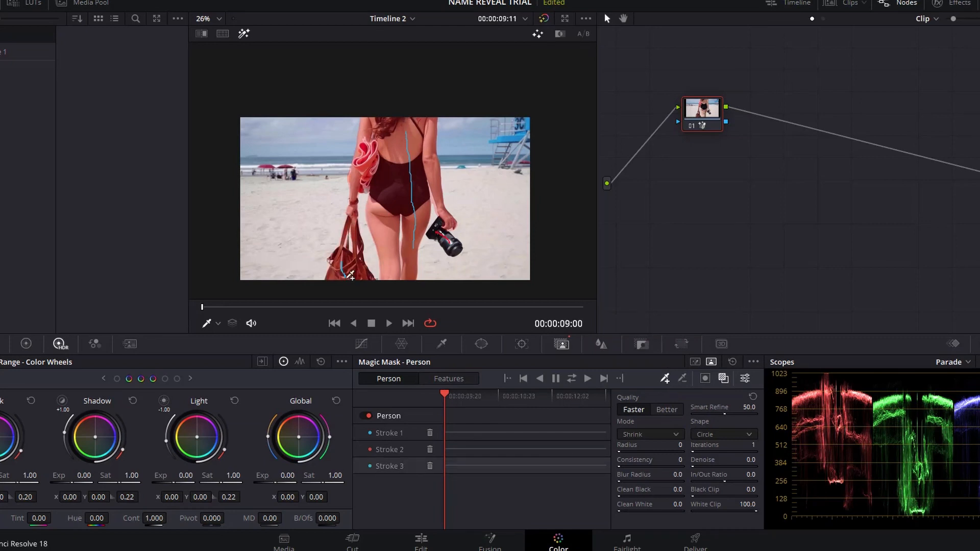
left_click(726, 380)
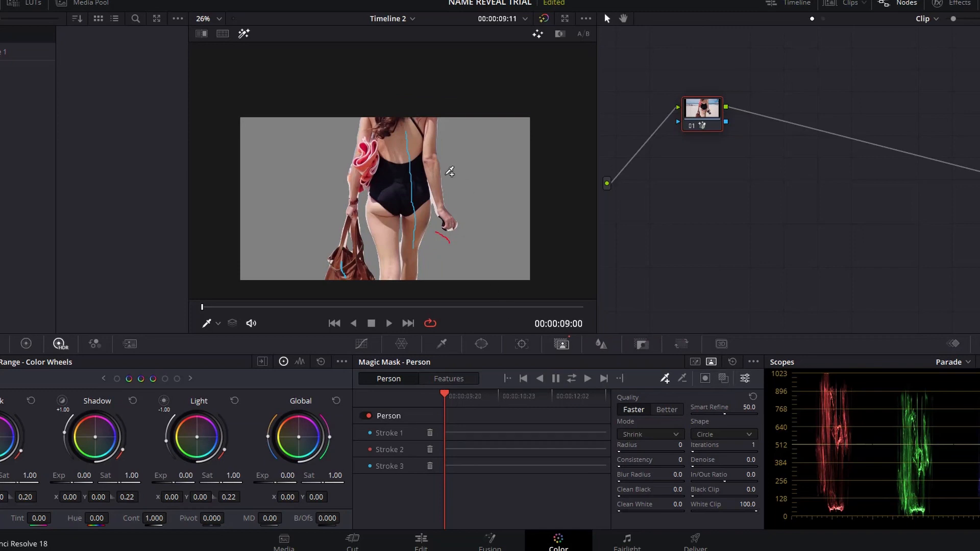
Step: Refine the person mask edge with Blur Radius 9.8, Clean Black 9.1 and In/Out Ratio -6.7
scroll(448, 169, "up", 5)
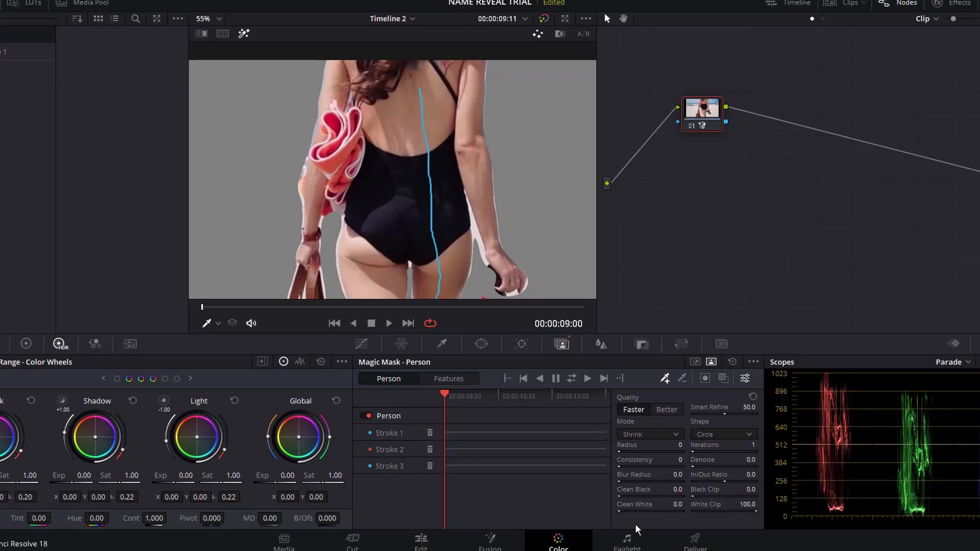
left_click_drag(633, 475, 630, 497)
double_click(619, 510)
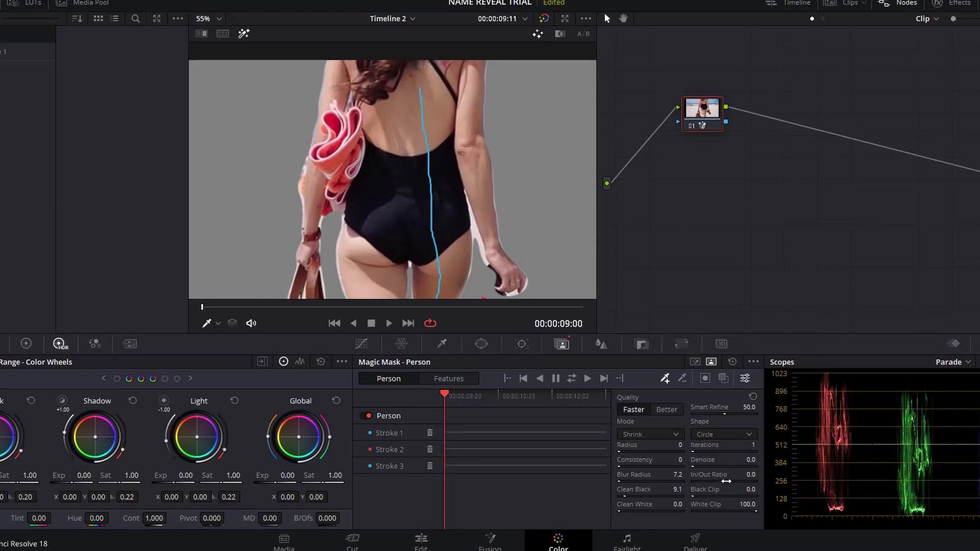
left_click_drag(725, 481, 720, 481)
left_click_drag(621, 480, 627, 480)
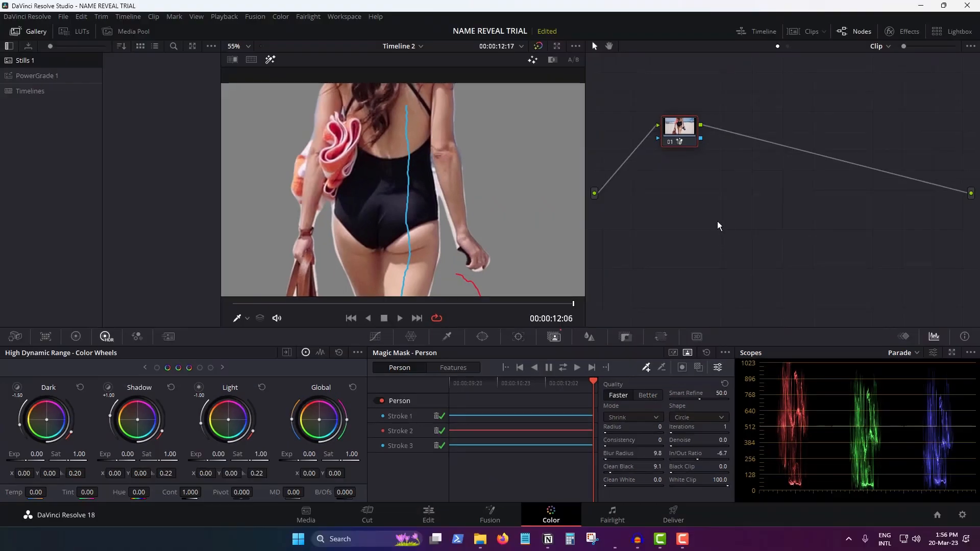
Step: Add an alpha output to the node graph, connect node 01's key output to it and return to the Edit page
right_click(718, 223)
left_click_drag(701, 138, 970, 213)
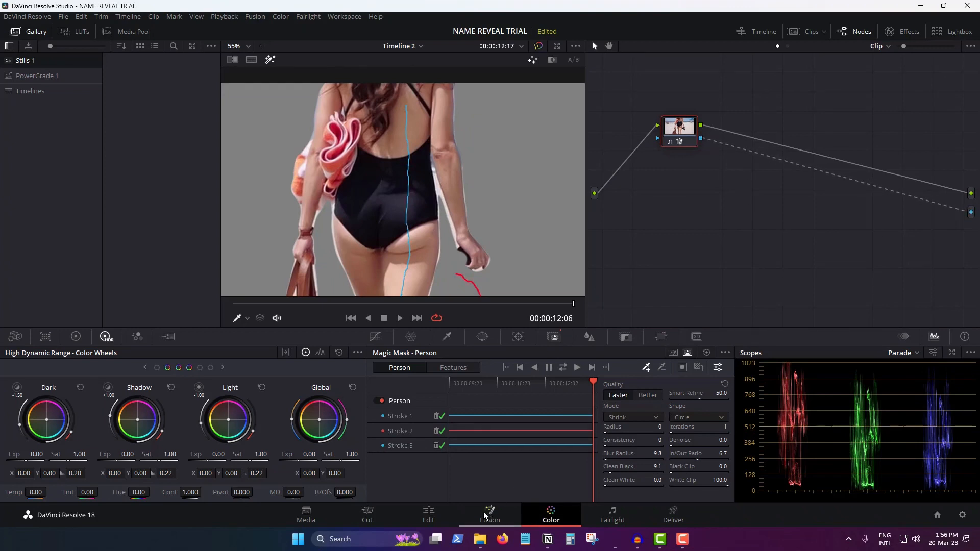
left_click(430, 518)
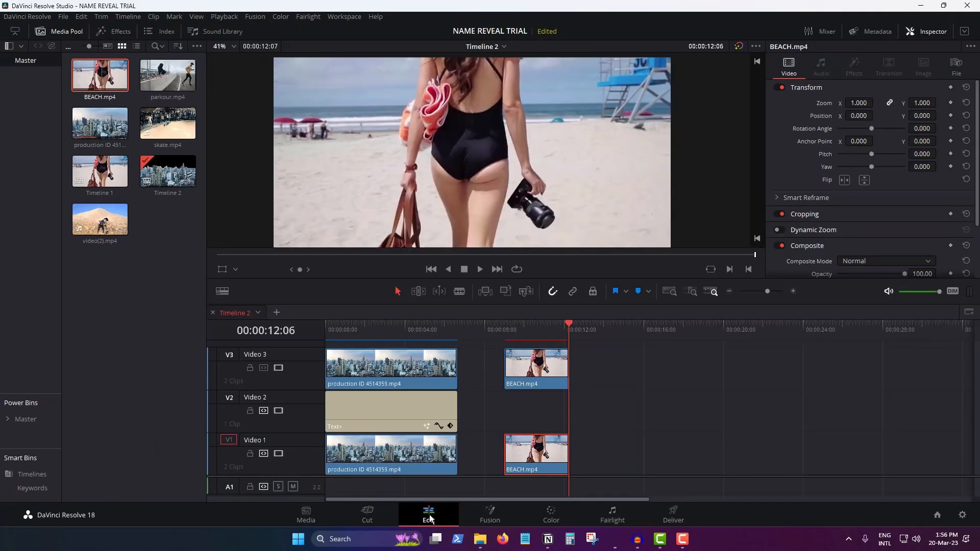
Step: Add a Text+ title on Video 2 between the two beach clips and trim its end to match them
left_click(47, 29)
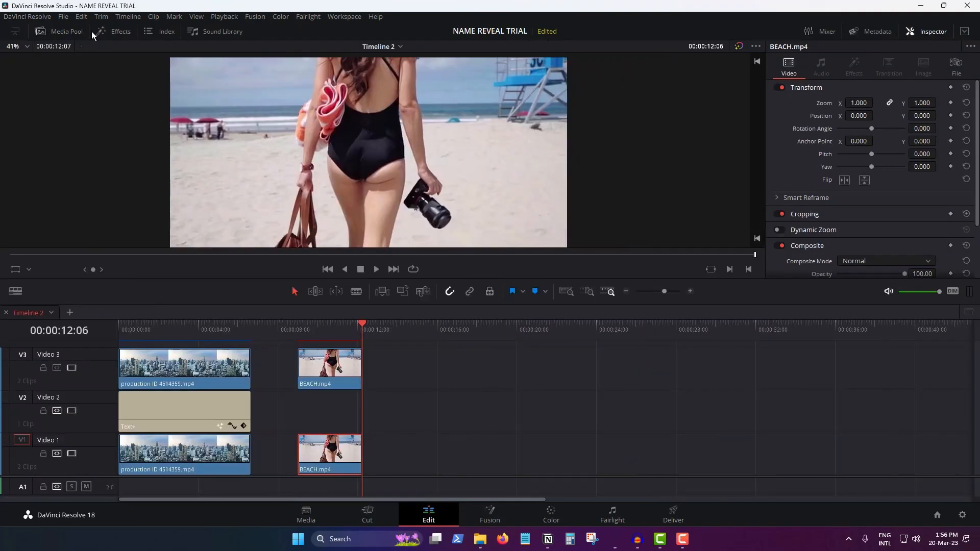
left_click(123, 31)
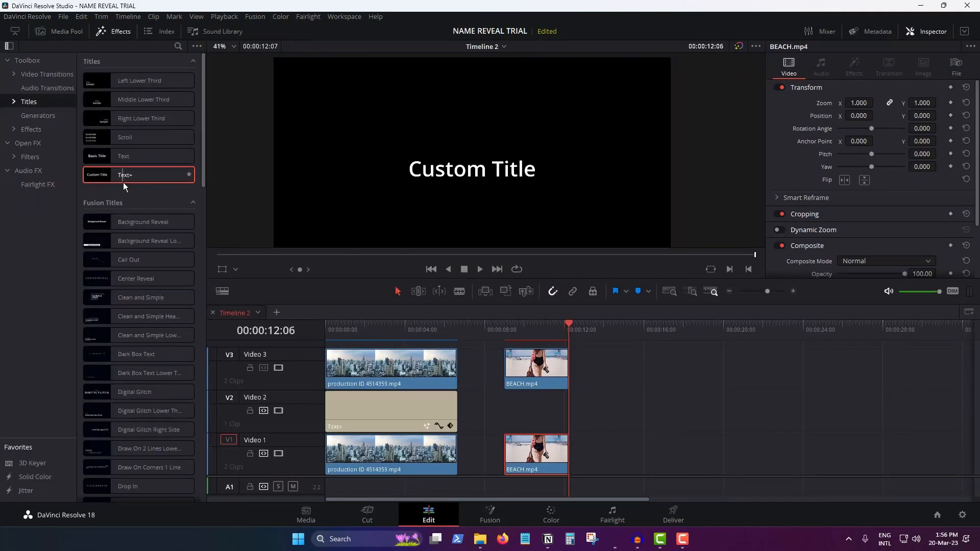
left_click_drag(124, 174, 511, 413)
left_click_drag(603, 403, 568, 398)
left_click(537, 400)
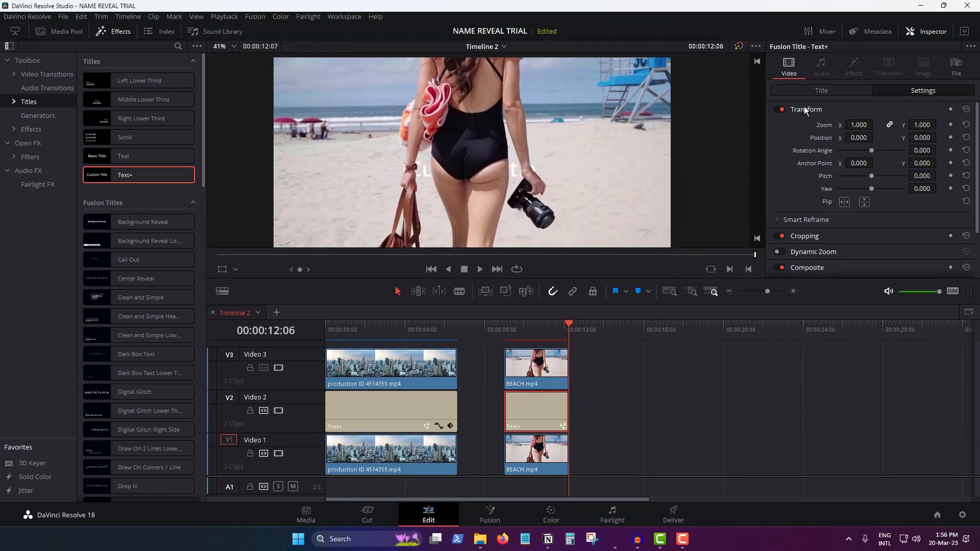
Step: Replace the new title's text with BEACH
left_click(822, 91)
left_click(836, 153)
key("ctrl+a")
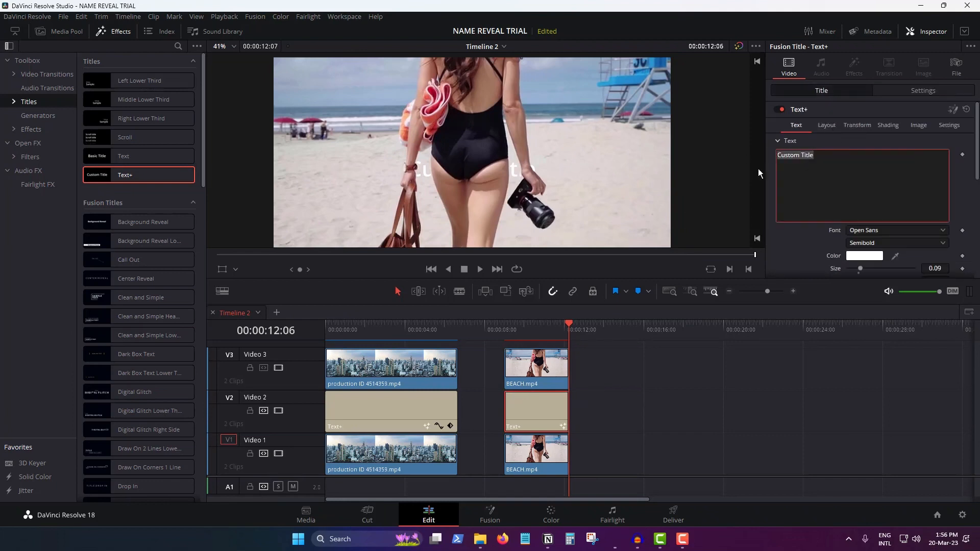
type("BEACH")
Step: Style the BEACH title with the Noto Serif Lao Bold font and a purple color
left_click(866, 230)
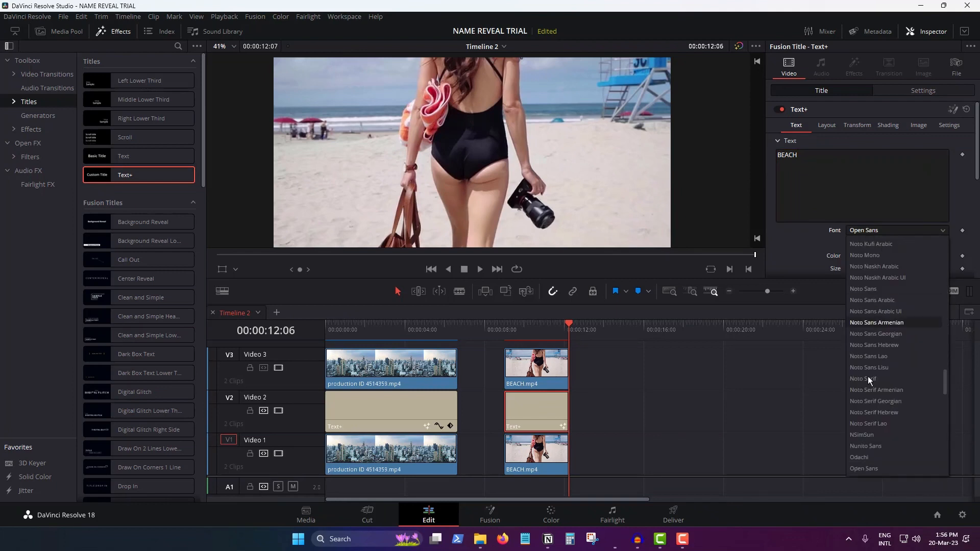
left_click(869, 424)
left_click(868, 243)
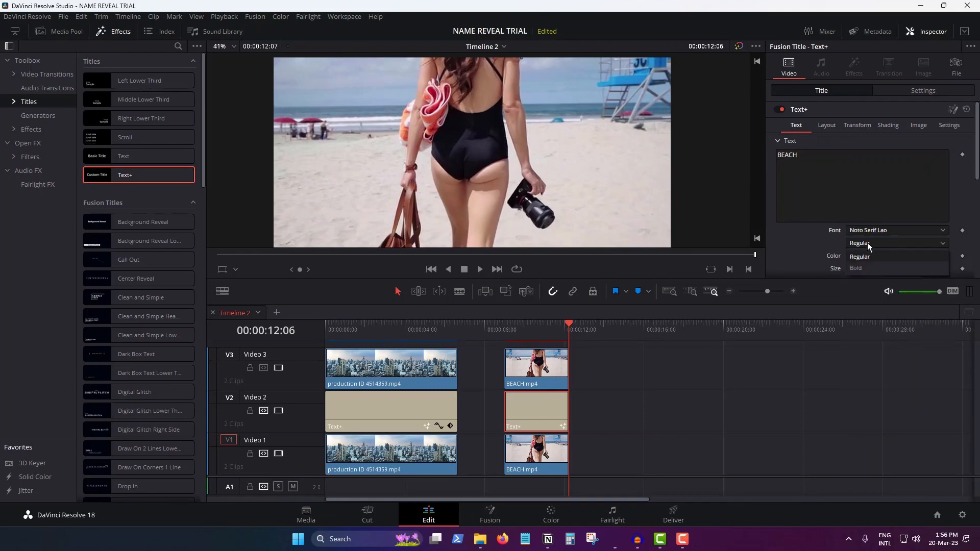
left_click(865, 270)
left_click(866, 255)
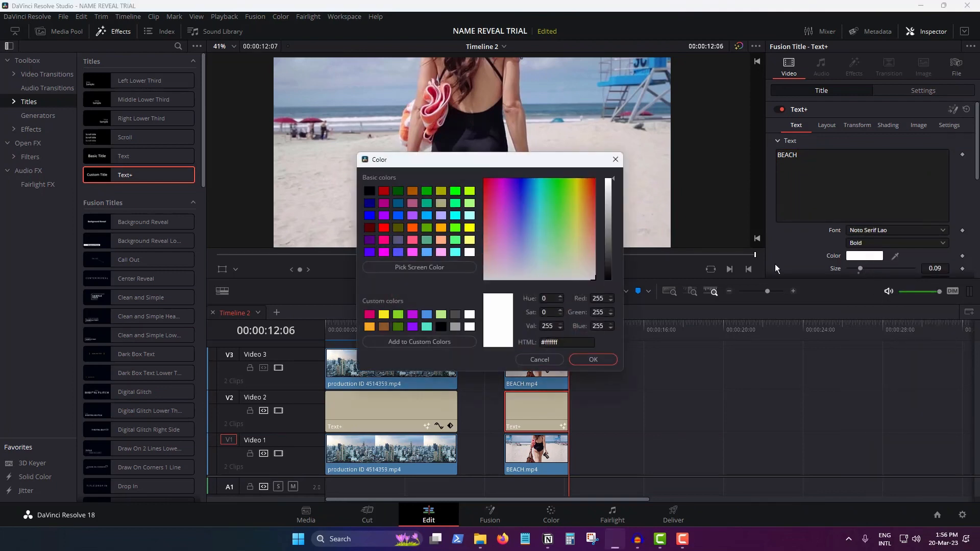
left_click(387, 215)
left_click(586, 362)
Step: At 00:00:09:00, enlarge the BEACH title to size 0.3425 and change its font to NSimSun
key("Up")
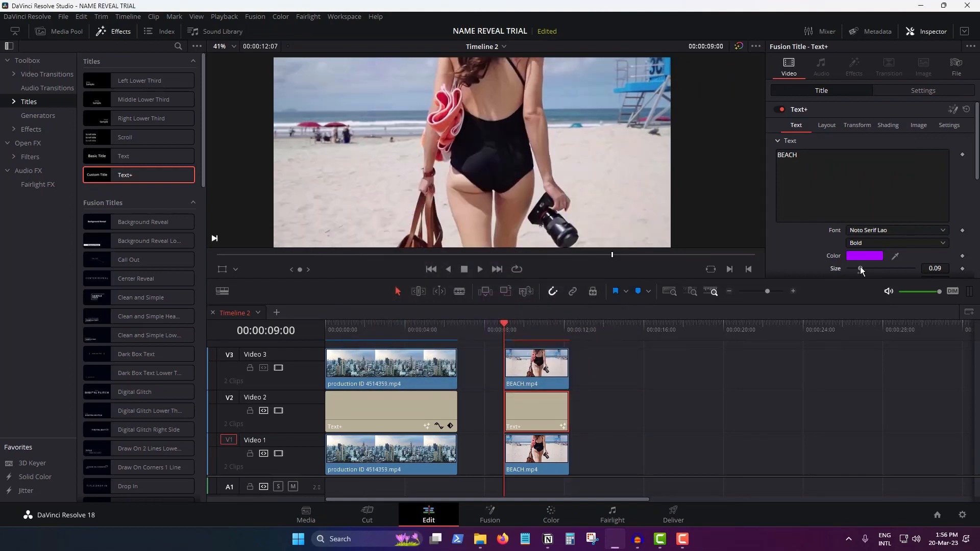
left_click_drag(860, 268, 892, 267)
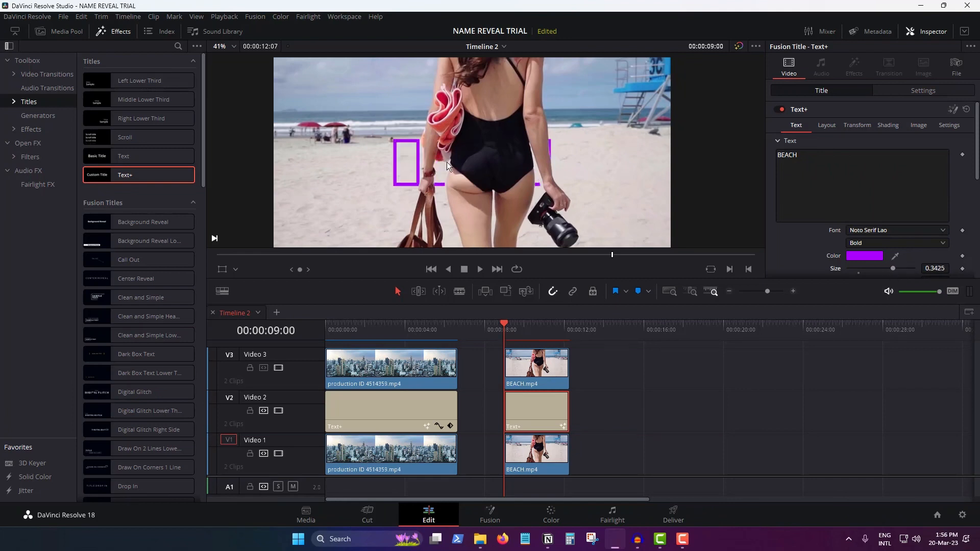
left_click(873, 230)
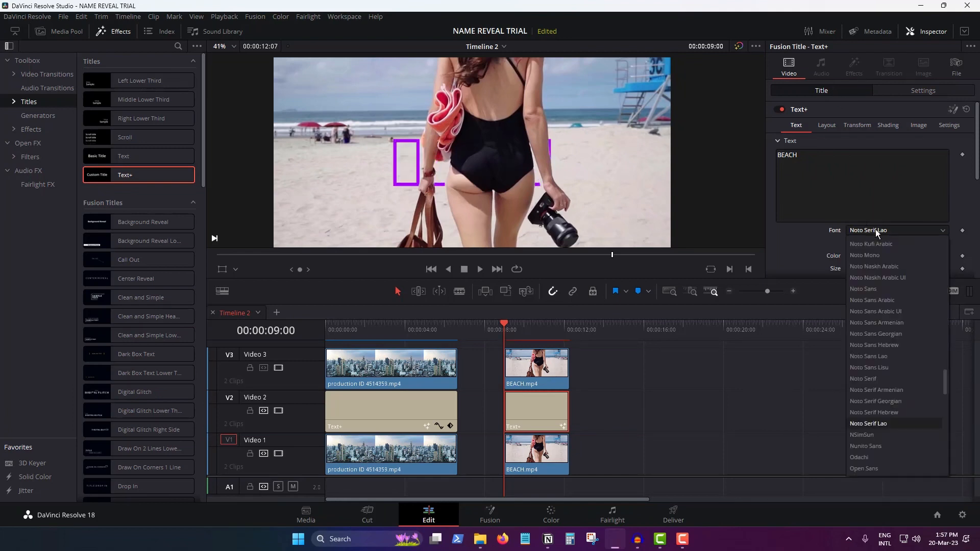
left_click(883, 434)
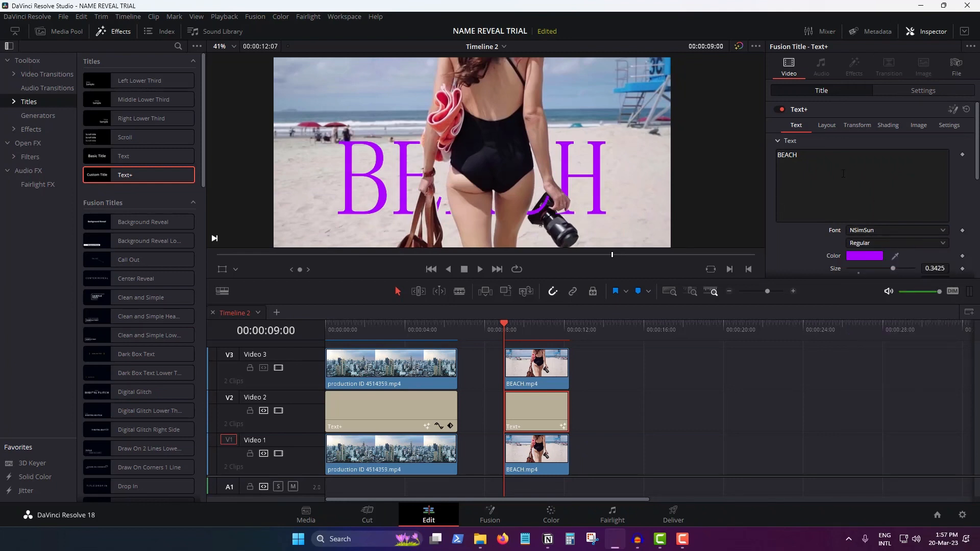
Step: Rotate the BEACH title to -90 degrees and set its X position to 535
left_click(907, 93)
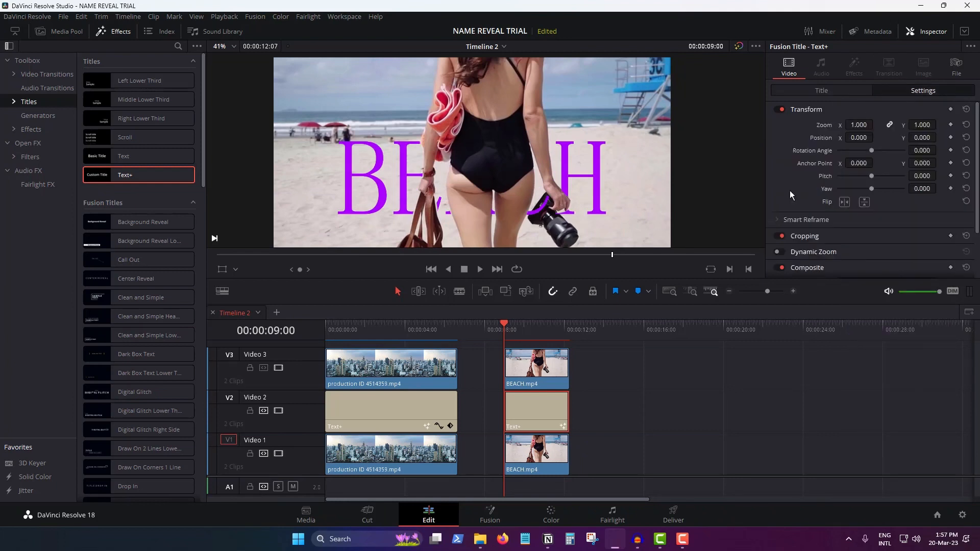
left_click(923, 150)
type("-90")
key("Return")
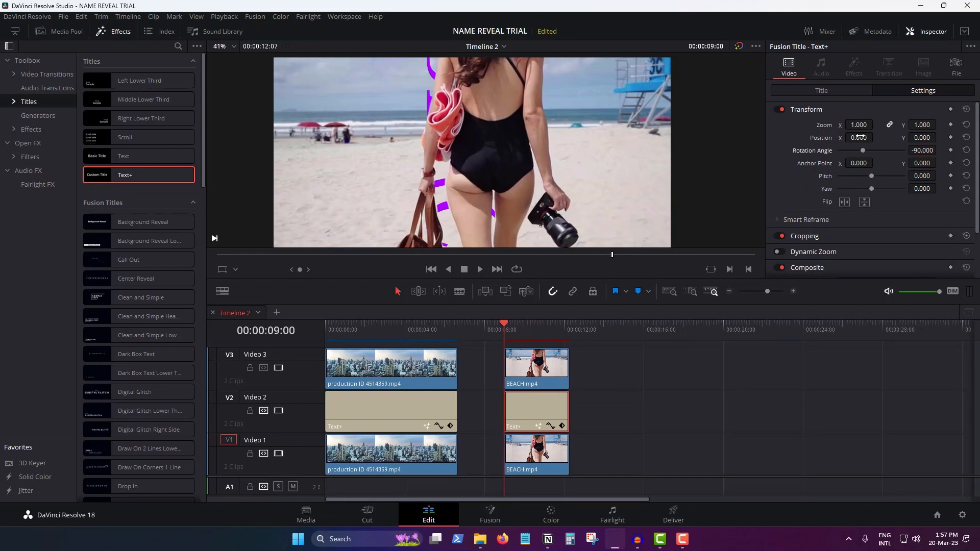
left_click_drag(859, 137, 876, 136)
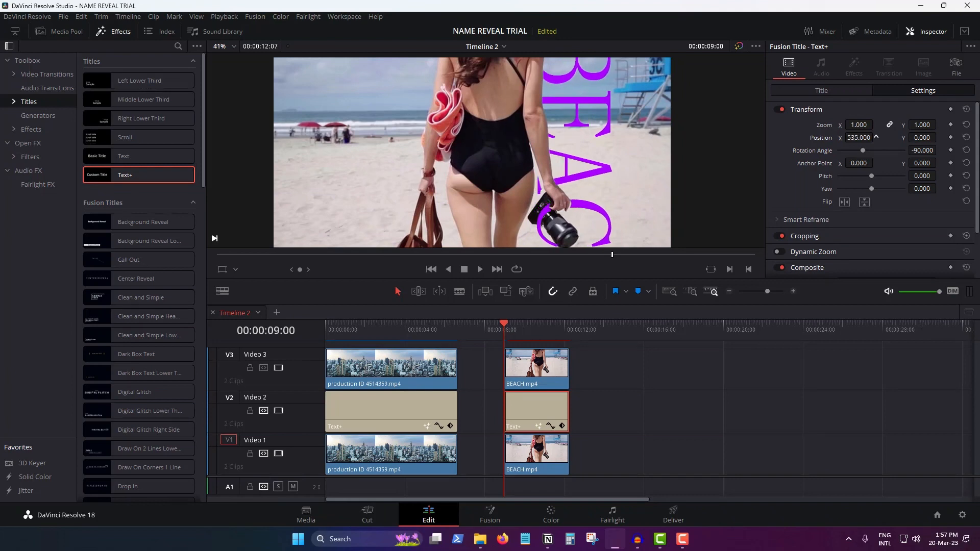
Step: Reduce the BEACH title's size to 0.2362 and set its Y position to 94
left_click(813, 92)
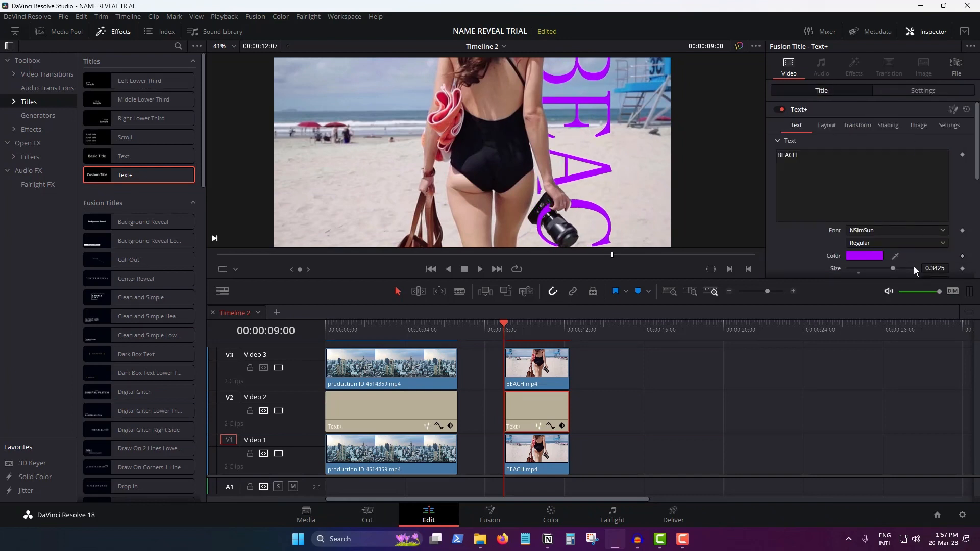
left_click_drag(893, 267, 880, 267)
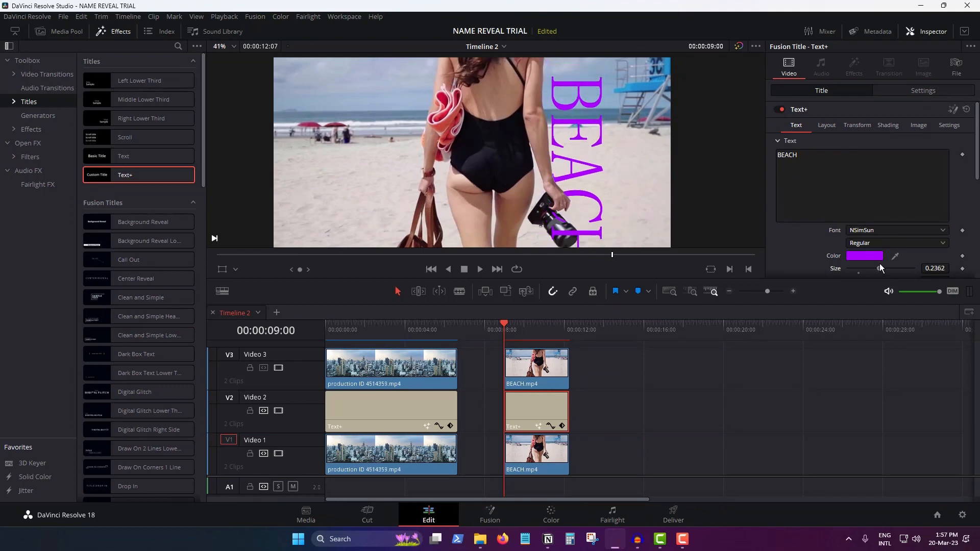
left_click(916, 90)
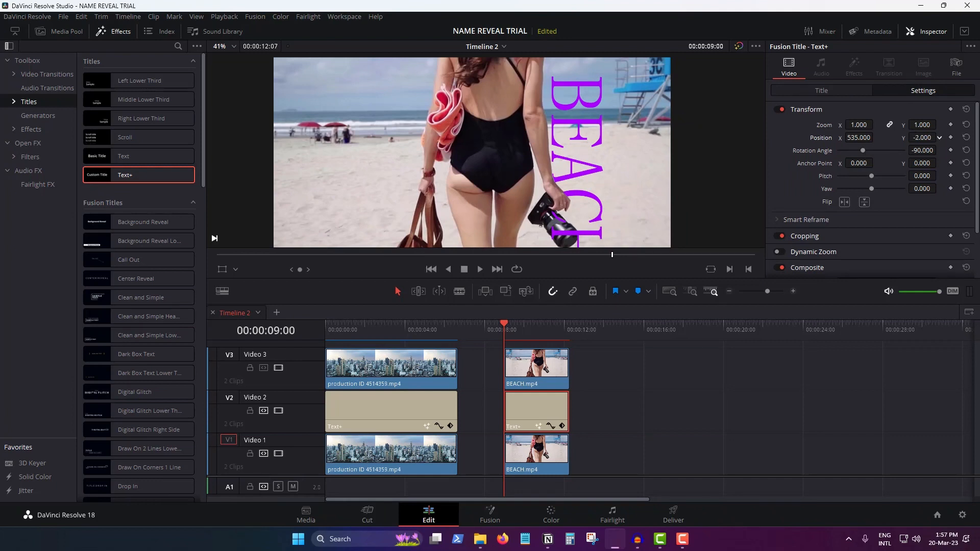
left_click_drag(939, 138, 939, 137)
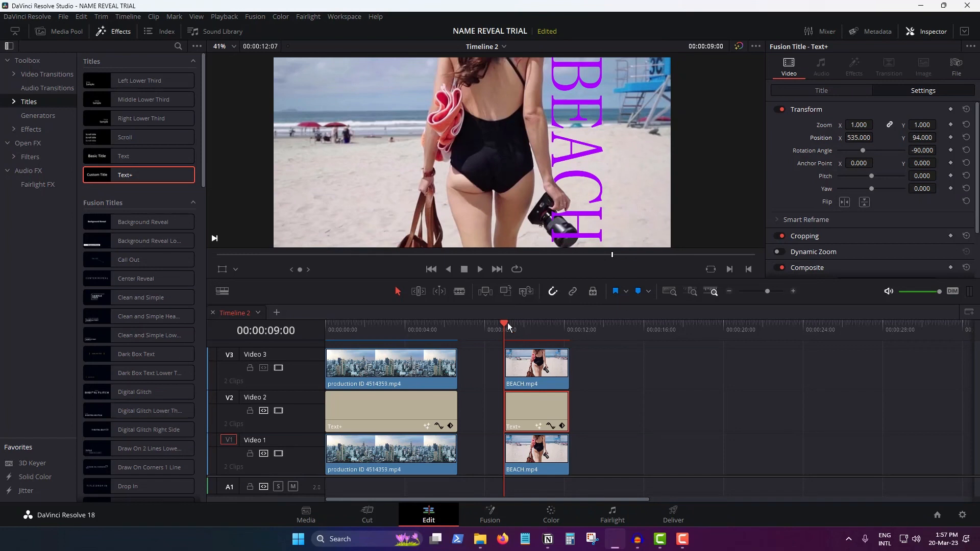
Step: Play back the vertical BEACH title reveal and inspect the masked woman on the Color page with the Window palette open
key("space")
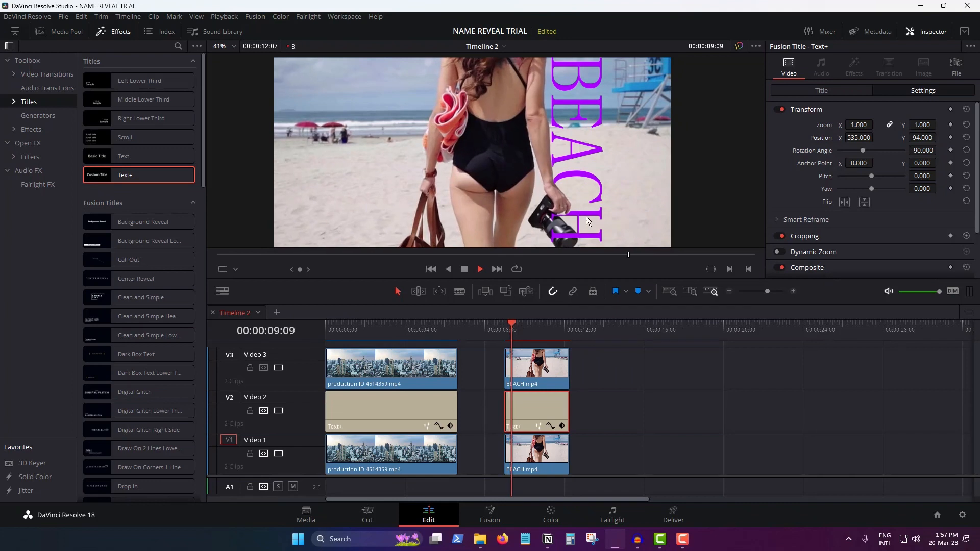
key("space")
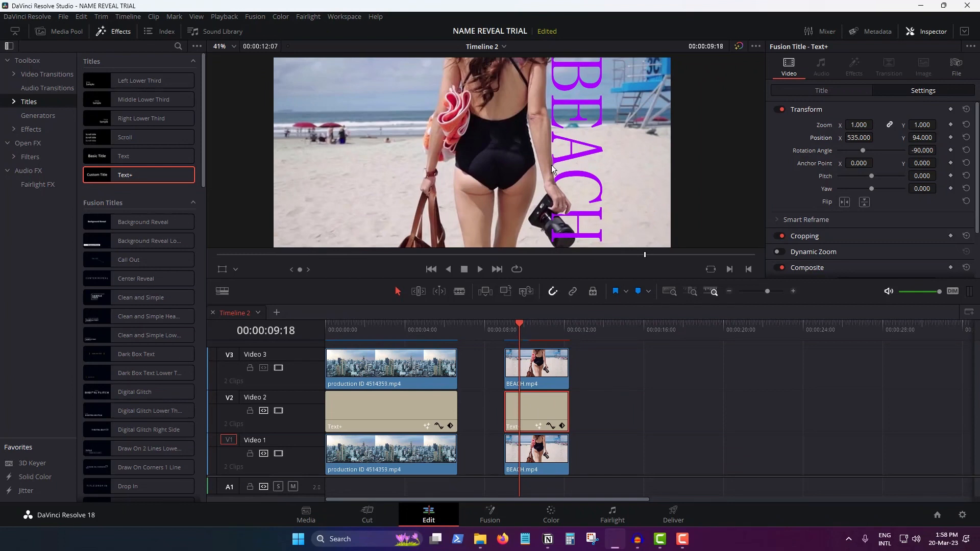
key("space")
left_click(544, 516)
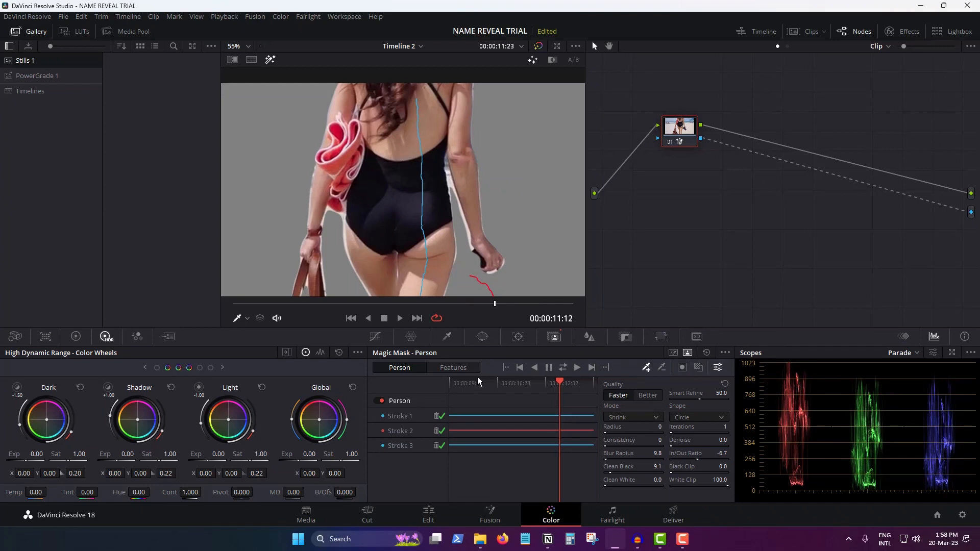
left_click(489, 333)
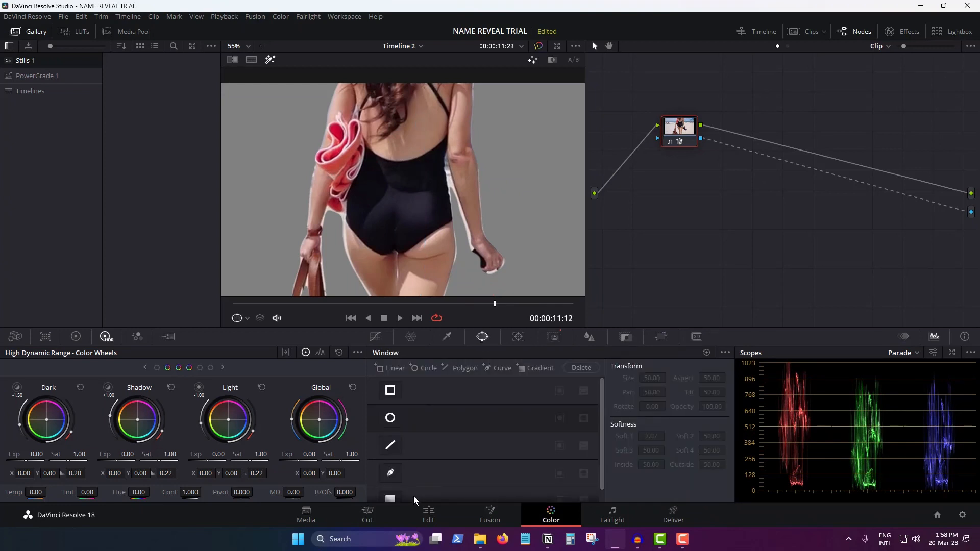
scroll(329, 142, "down", 2)
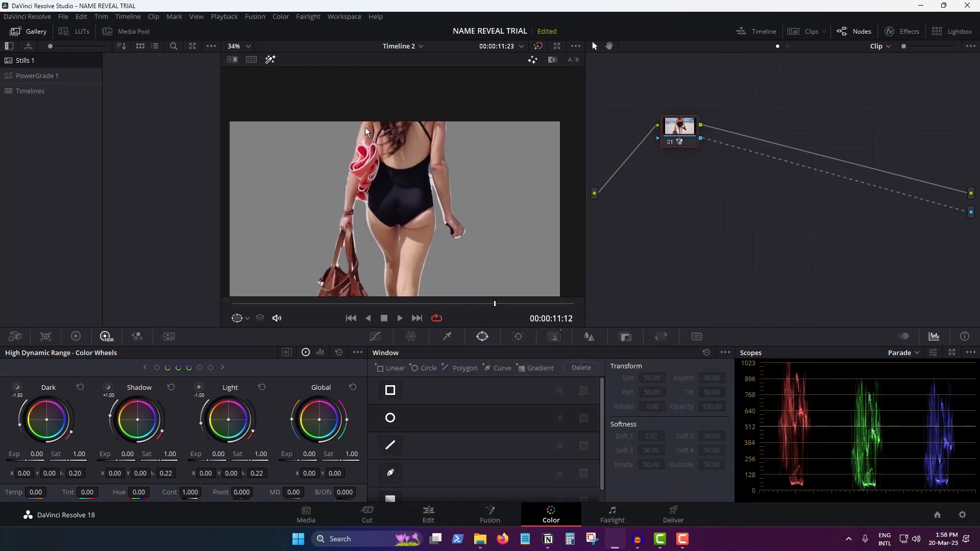
left_click_drag(411, 273, 427, 220)
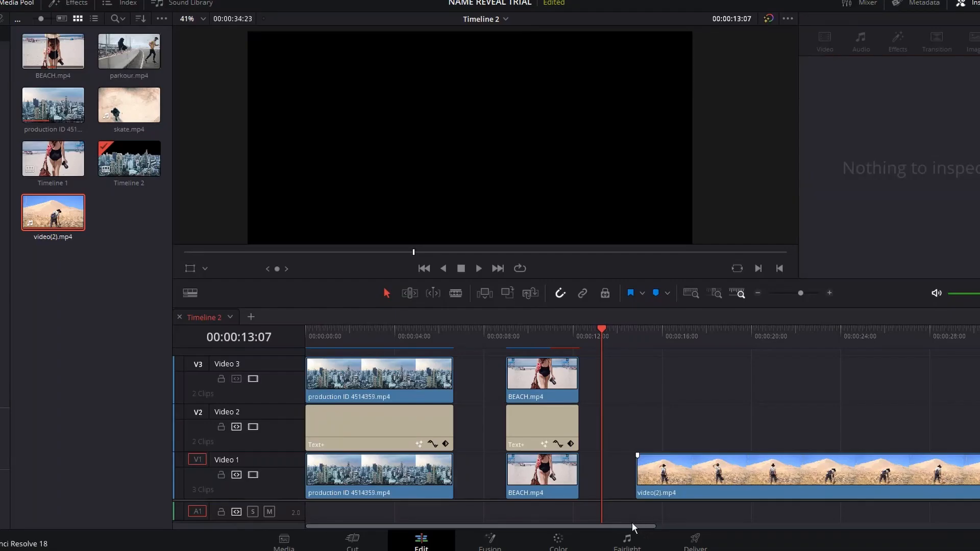
Step: Trim the video(2).mp4 clip on Video 1 to a shorter section and duplicate it directly above on Video 3
left_click_drag(631, 523, 702, 521)
left_click(582, 466)
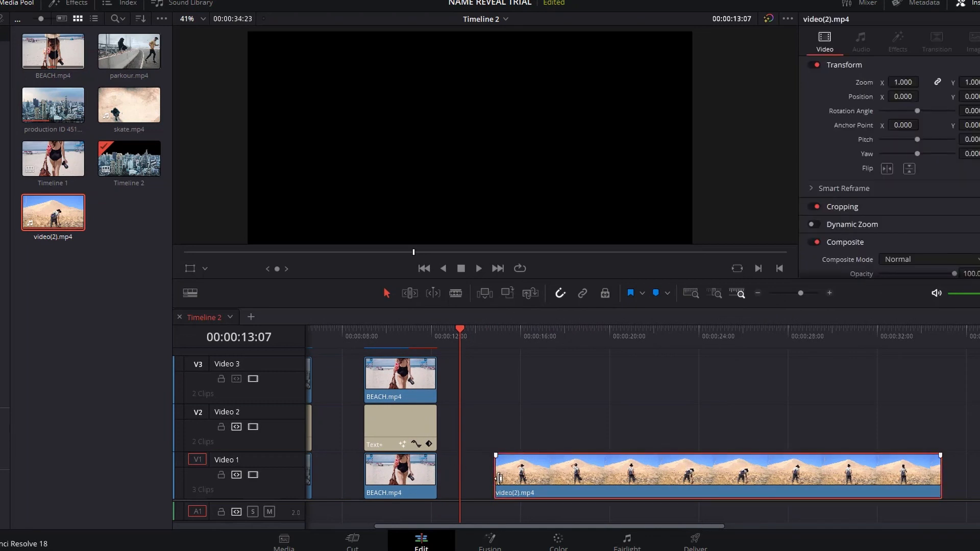
left_click_drag(495, 476, 720, 476)
left_click(718, 337)
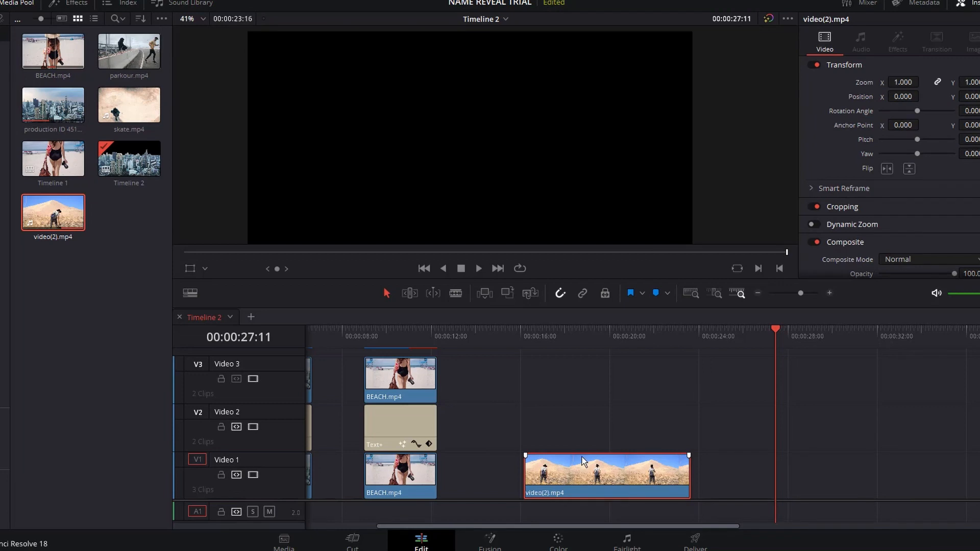
left_click_drag(581, 457, 580, 382)
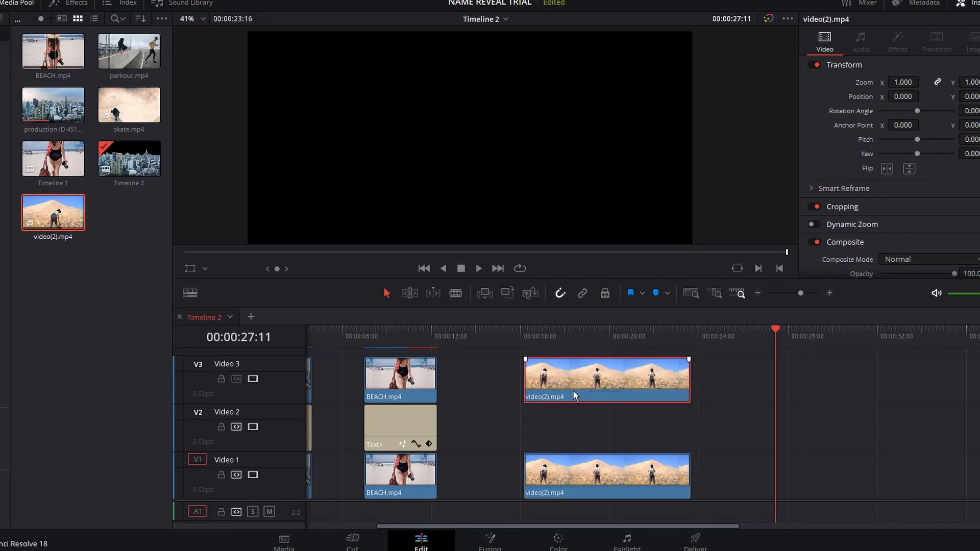
Step: At 00:00:18:05, key the blue sky of the Video 3 desert clip with the HSL Qualifier on the Color page
left_click(570, 337)
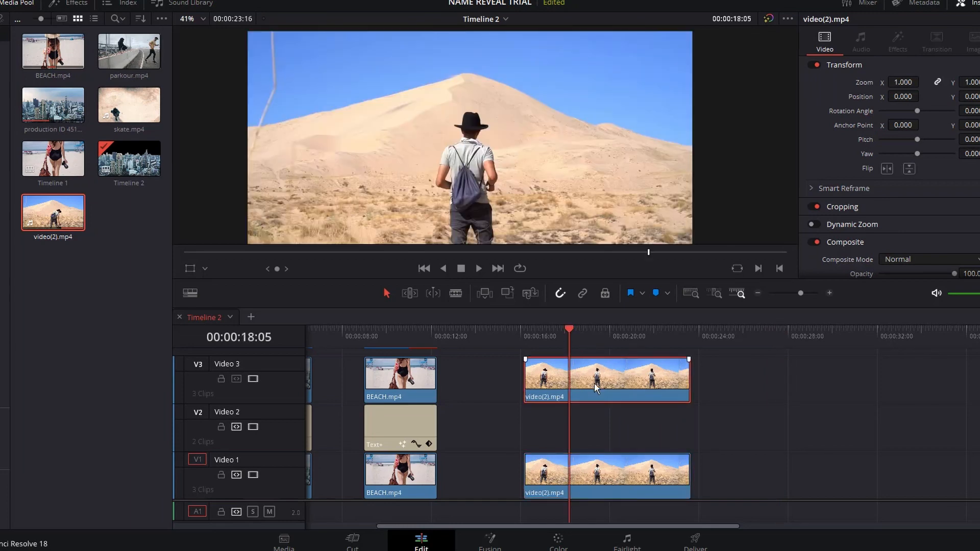
left_click(559, 538)
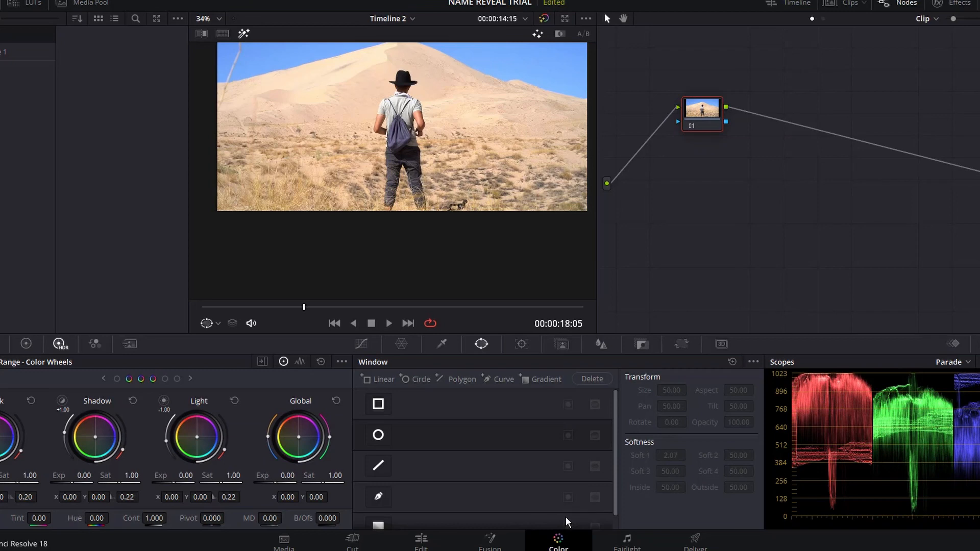
left_click(442, 343)
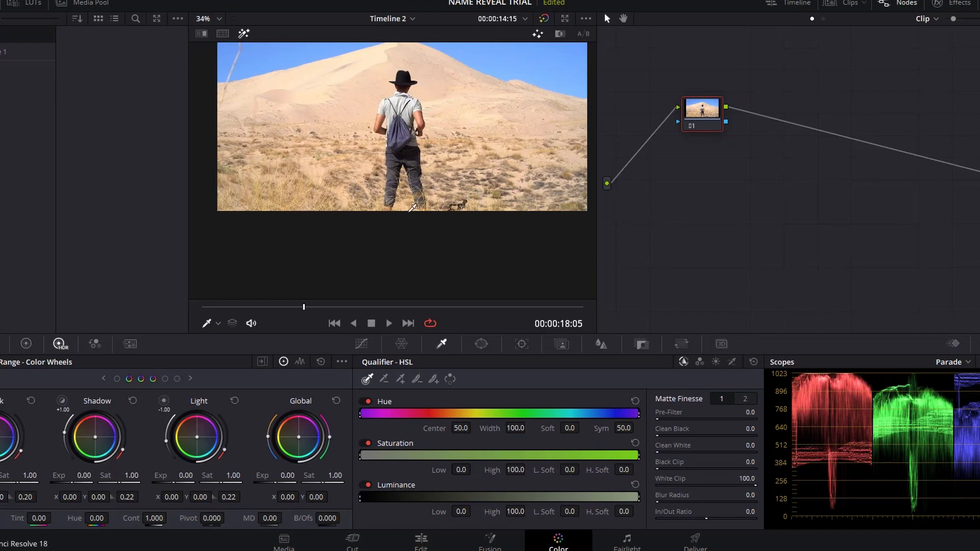
left_click_drag(400, 234, 375, 308)
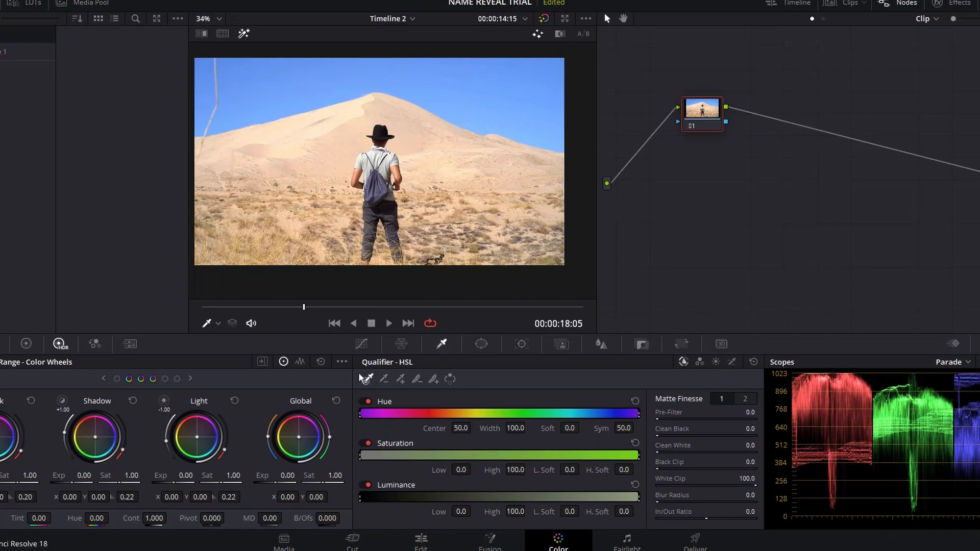
left_click(248, 74)
left_click_drag(251, 70, 500, 88)
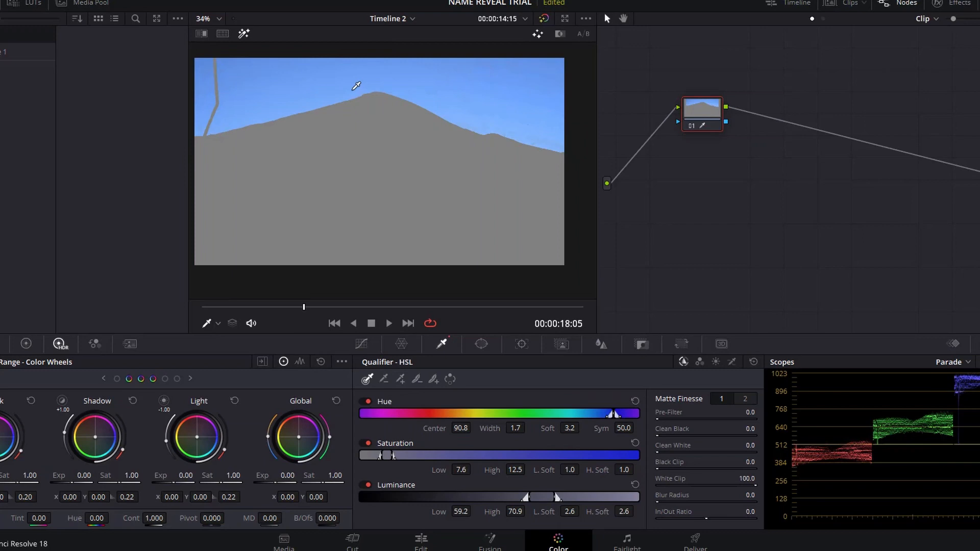
Step: Invert the sky qualifier to isolate the desert foreground and set Clean Black to 6.5
left_click(449, 381)
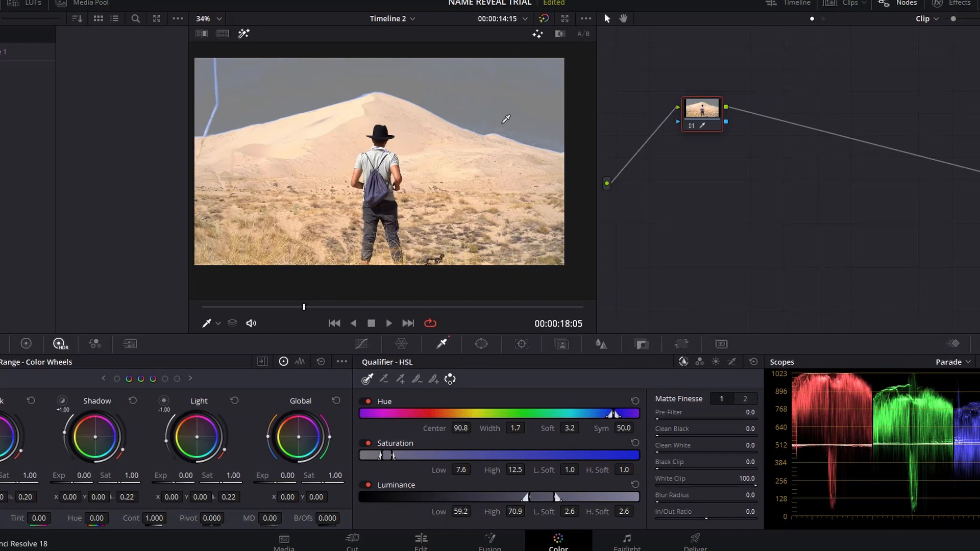
scroll(527, 127, "up", 1)
scroll(526, 127, "up", 1)
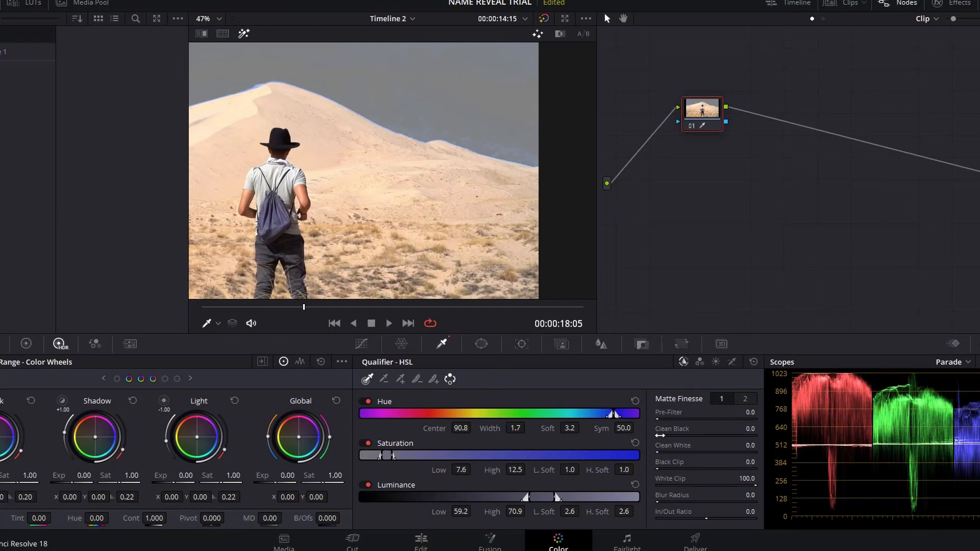
left_click_drag(661, 436, 659, 429)
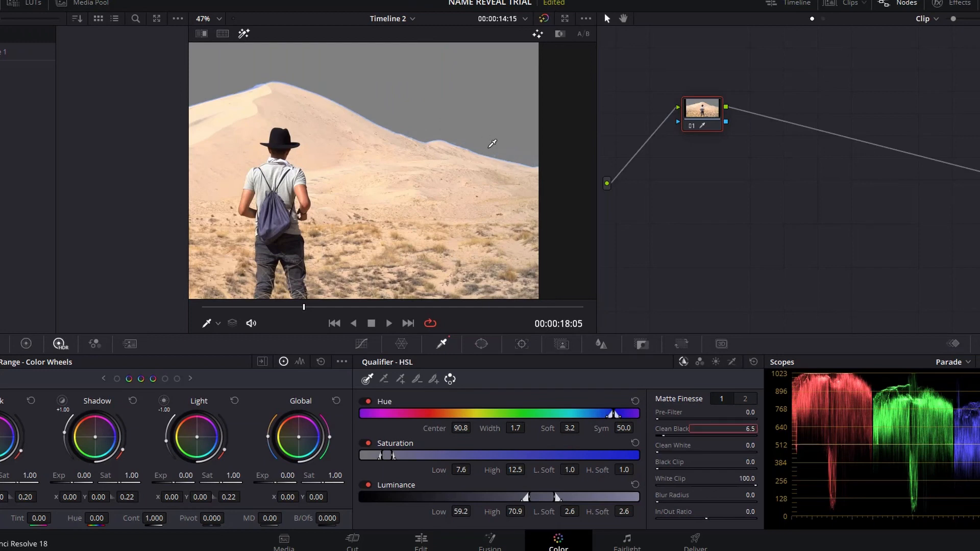
scroll(332, 149, "down", 1)
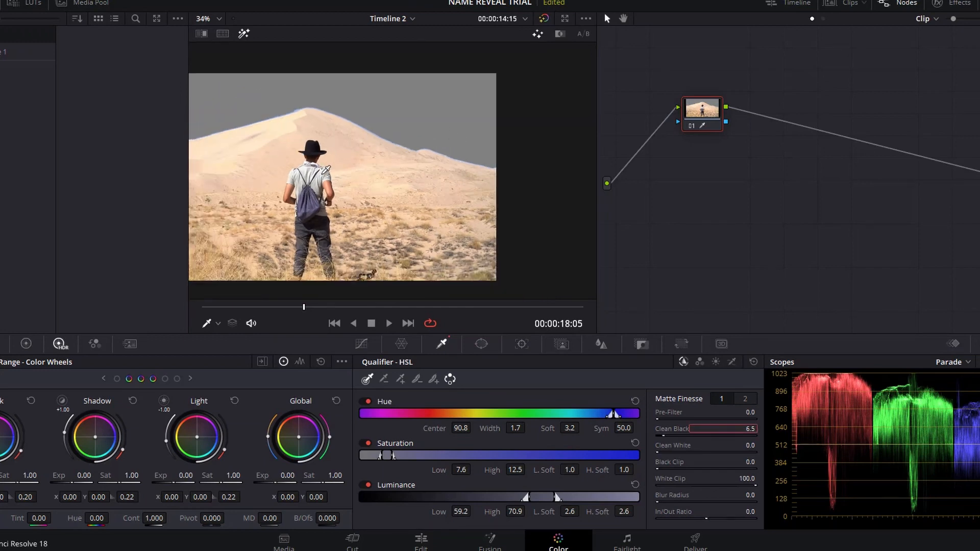
scroll(327, 171, "down", 1)
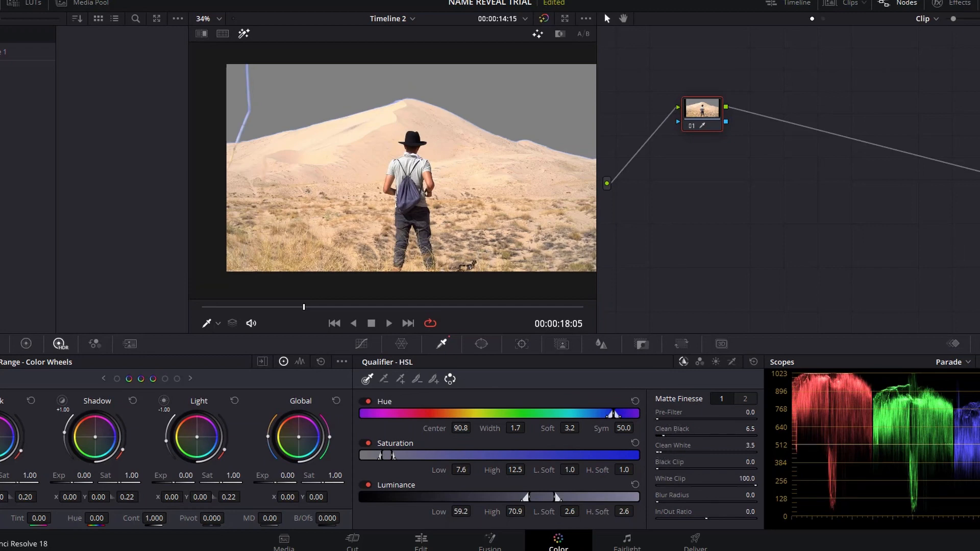
Step: Refine the desert matte with Clean White 25.6, Blur Radius 104.8 and Clean Black 57.9
left_click_drag(747, 445, 765, 445)
left_click_drag(658, 502, 686, 502)
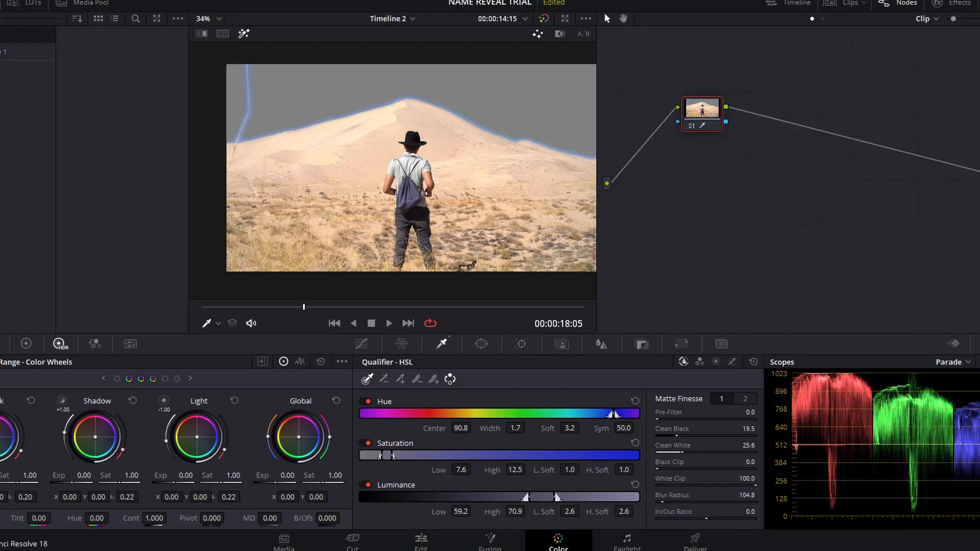
left_click_drag(676, 435, 710, 435)
left_click_drag(715, 435, 718, 435)
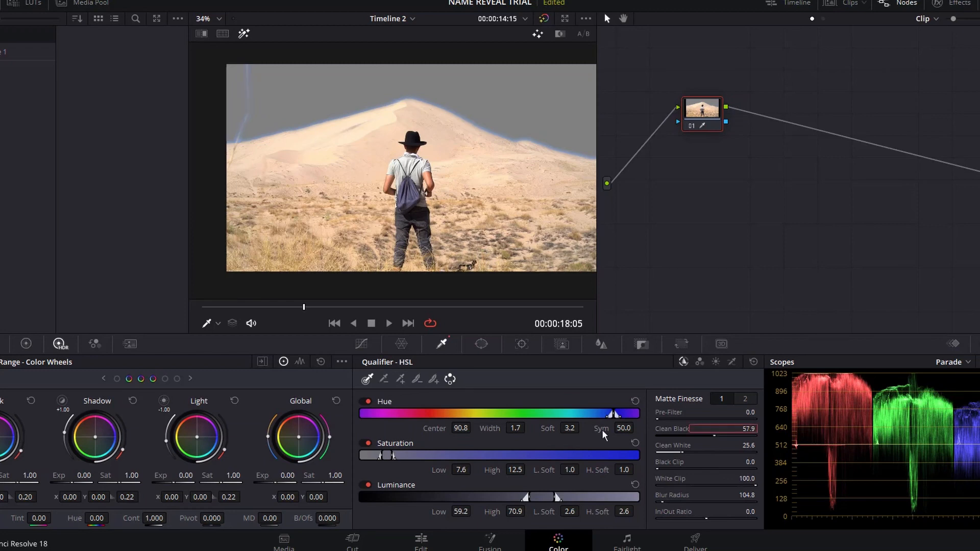
Step: Add an alpha output, connect the keyed node's alpha to it, and return to the Edit page
right_click(713, 266)
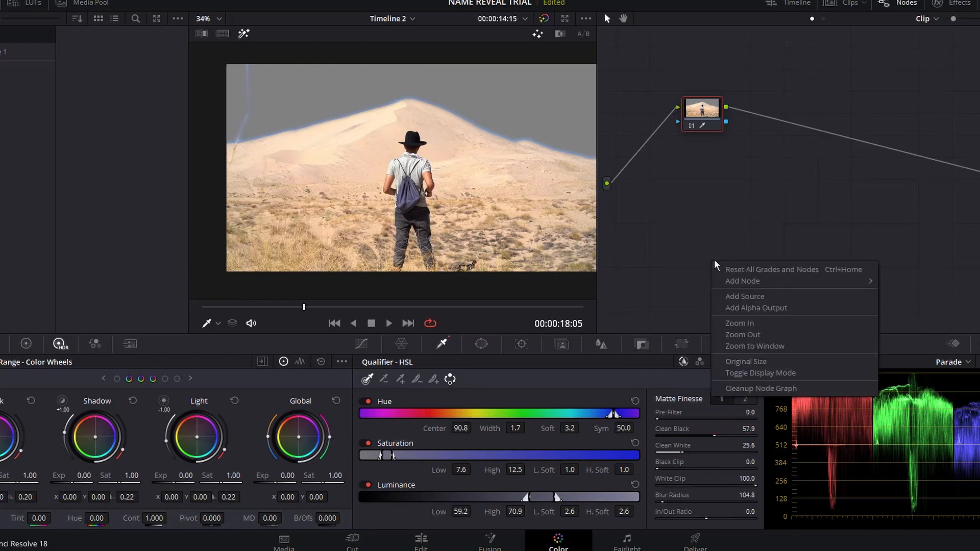
left_click(755, 307)
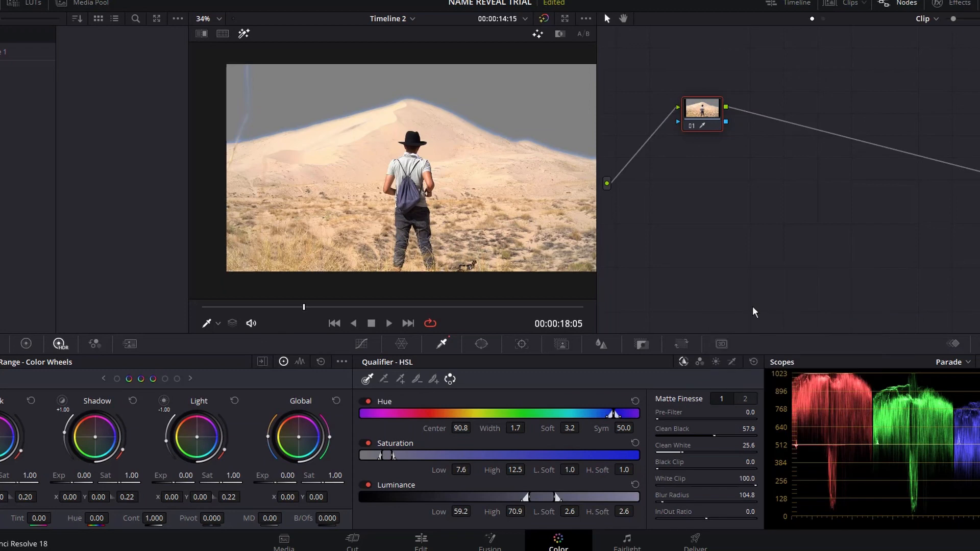
left_click_drag(725, 122, 979, 236)
left_click(423, 542)
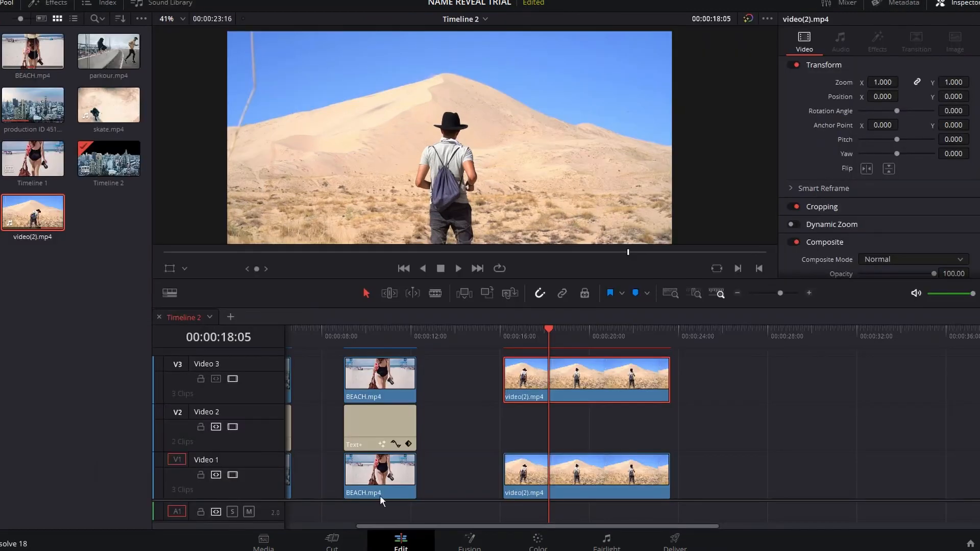
Step: Add a Text+ title on Video 2 between the two desert clips and trim its end to match them
left_click(7, 2)
left_click(35, 4)
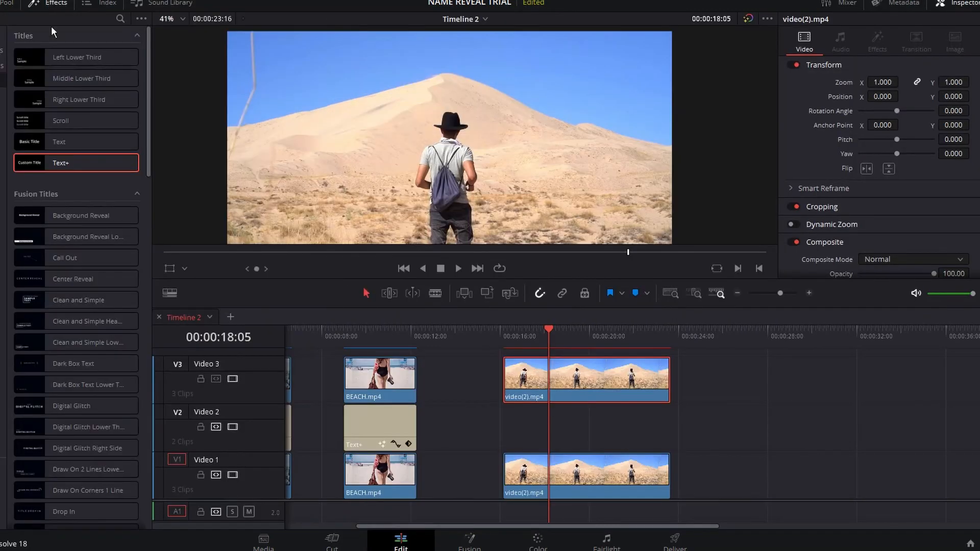
left_click_drag(76, 163, 503, 433)
left_click_drag(615, 428, 668, 428)
Step: Replace the placeholder text of the Text+ title over the desert clips with DESERT
left_click(867, 70)
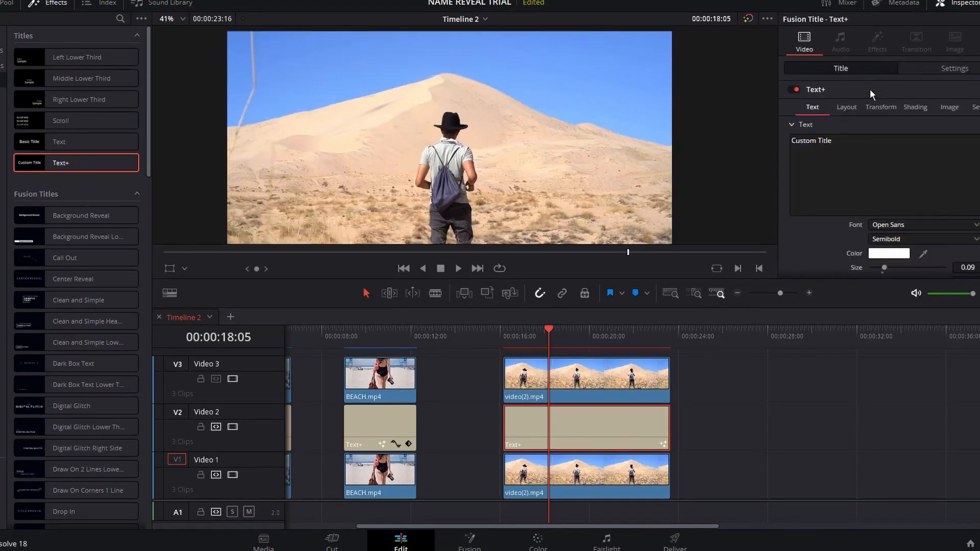
left_click(857, 143)
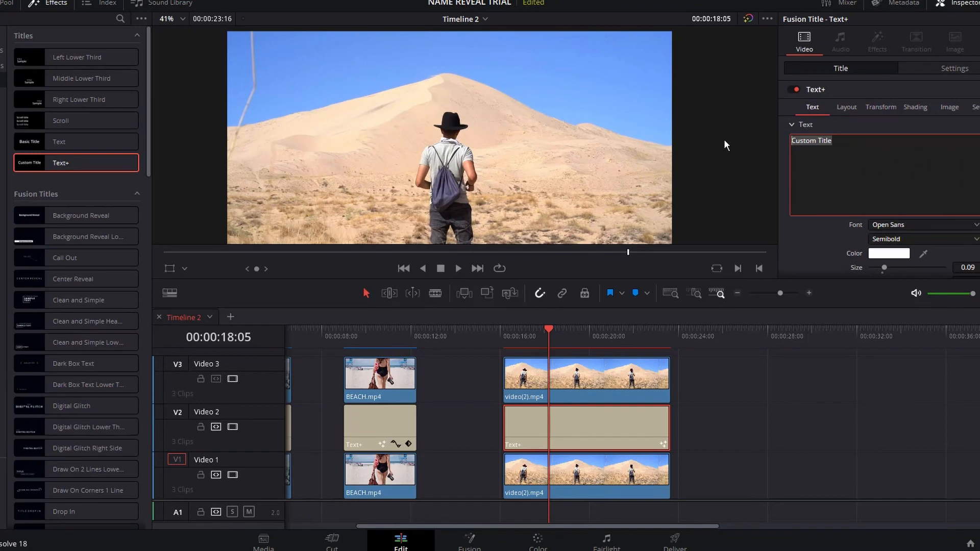
type("DESERT")
left_click(882, 225)
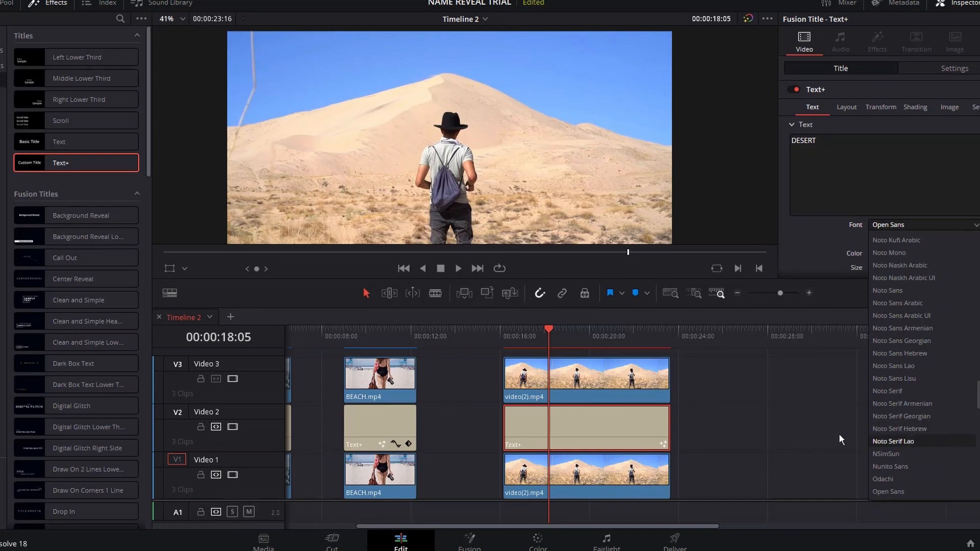
left_click(832, 230)
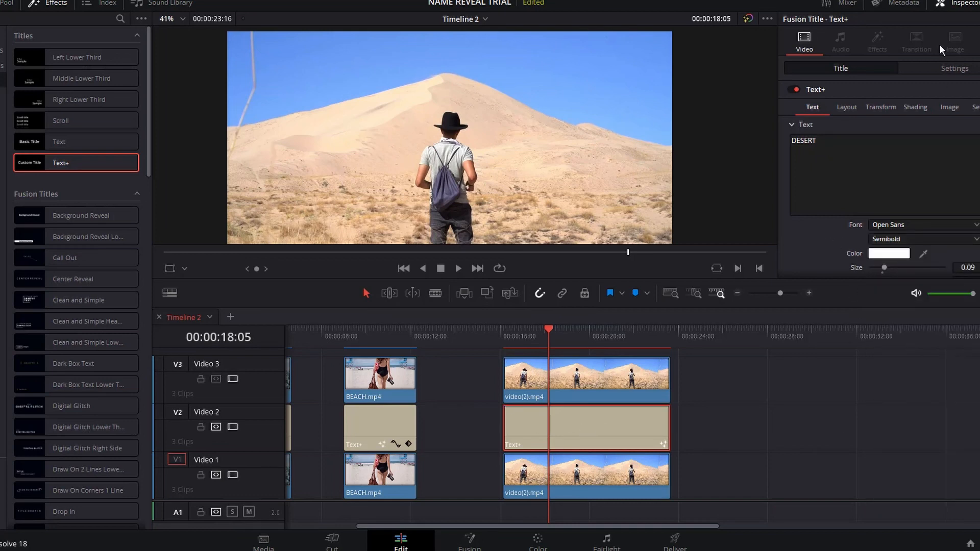
Step: Raise the DESERT title into the sky above the dune by setting its Position Y to 411
left_click(951, 68)
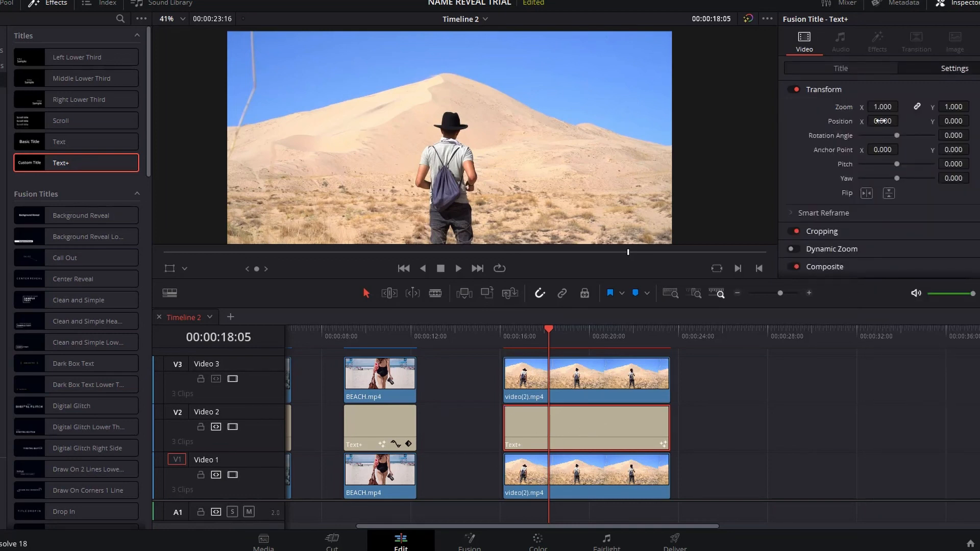
left_click(959, 121)
type("-201")
key("Return")
left_click_drag(953, 120, 979, 120)
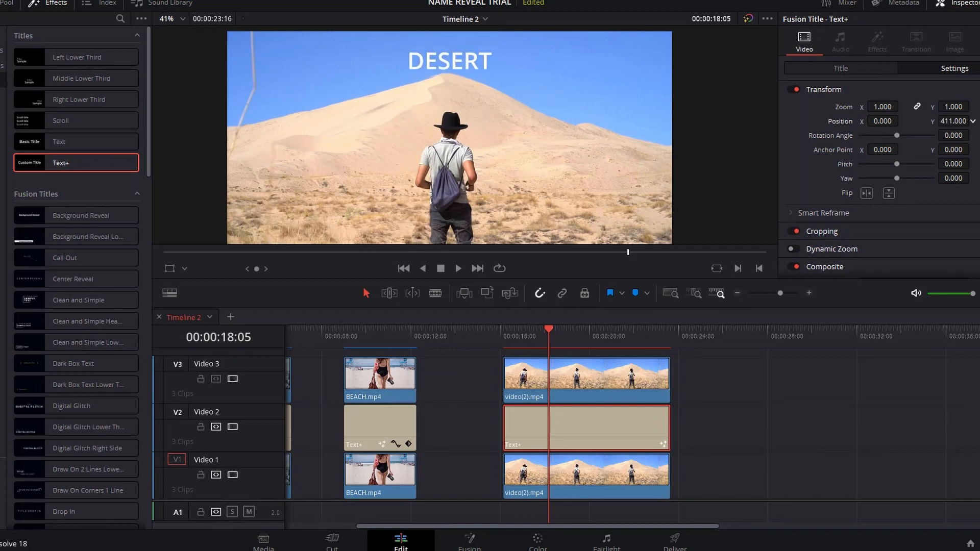
Step: Set the DESERT title's font to Noto Serif in the Bold Italic style
left_click(837, 68)
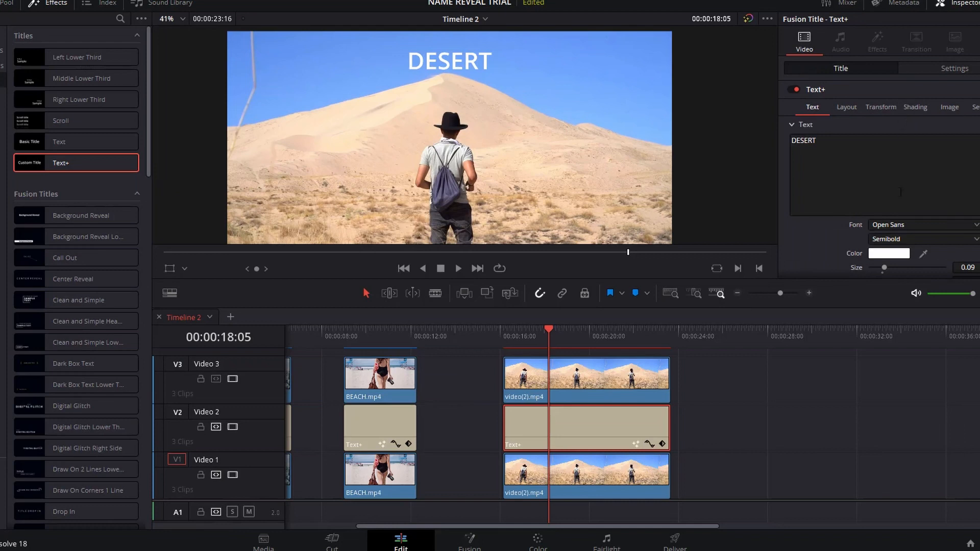
left_click(900, 226)
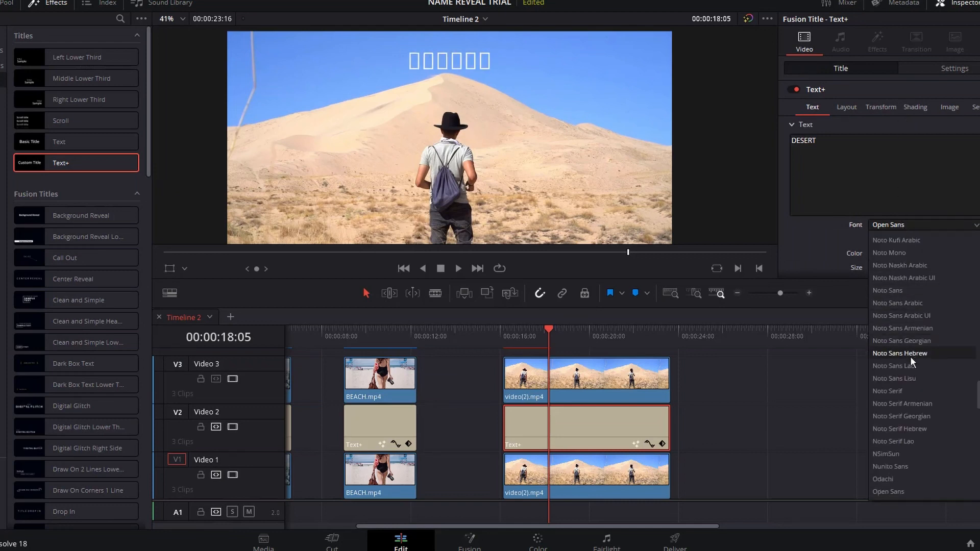
left_click(917, 390)
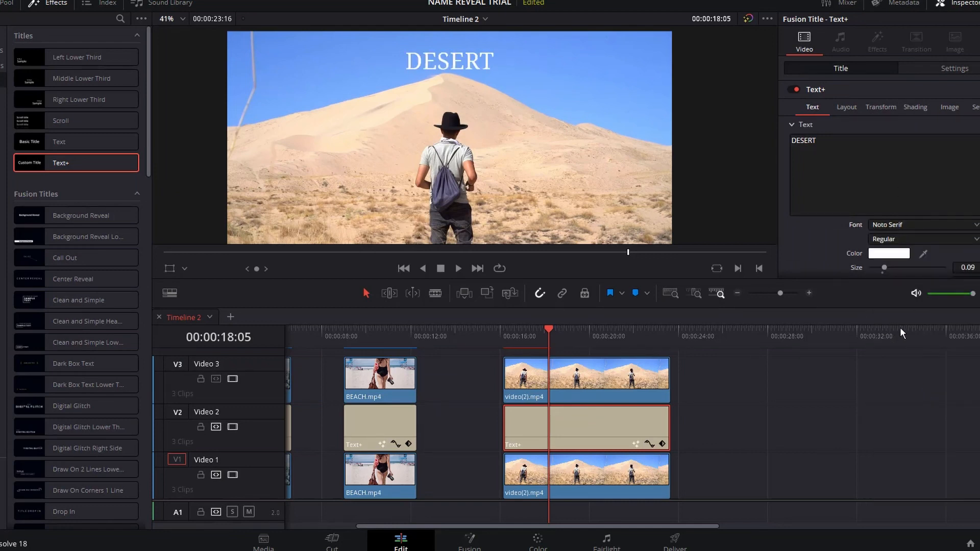
left_click(898, 239)
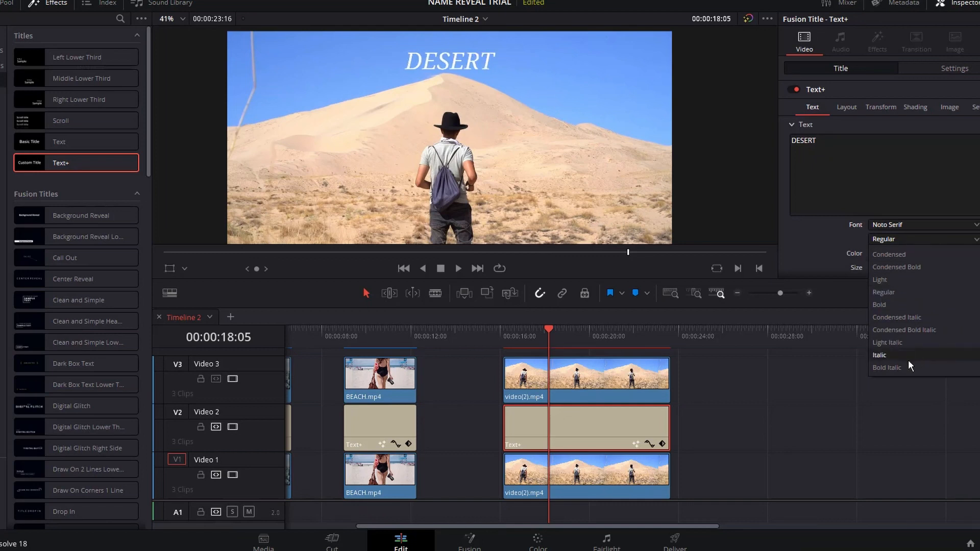
left_click(903, 368)
Step: Color the DESERT title yellow (#f8e71c) and enlarge its size to 0.2913
left_click(889, 253)
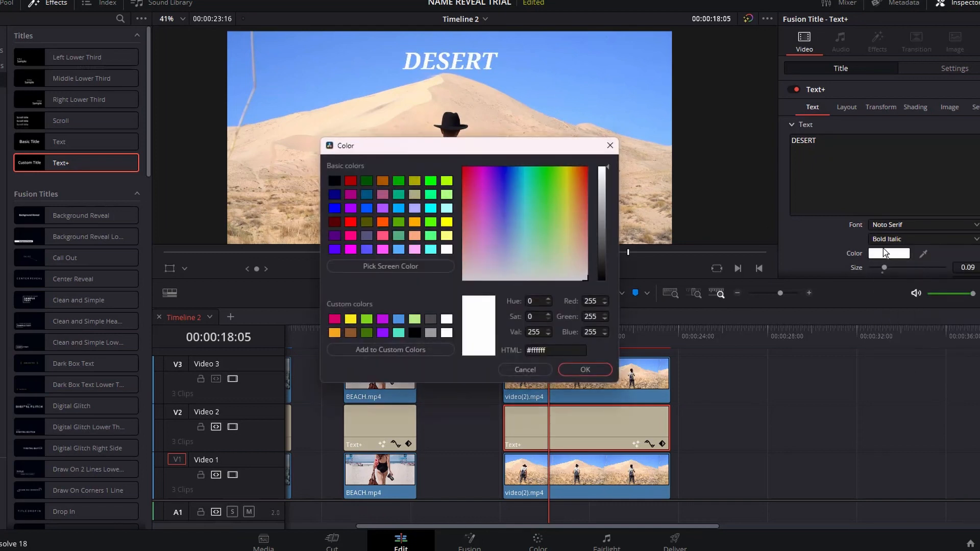
left_click(413, 181)
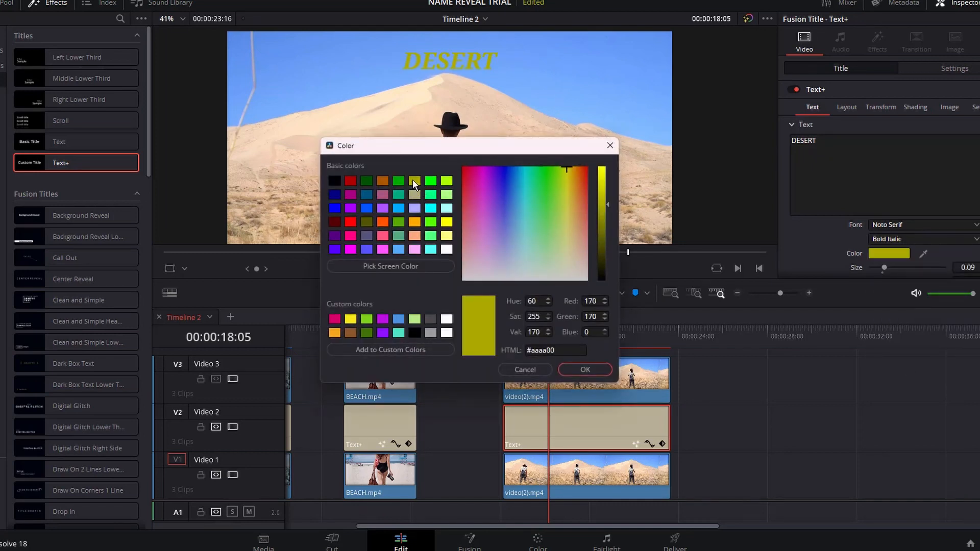
left_click(351, 319)
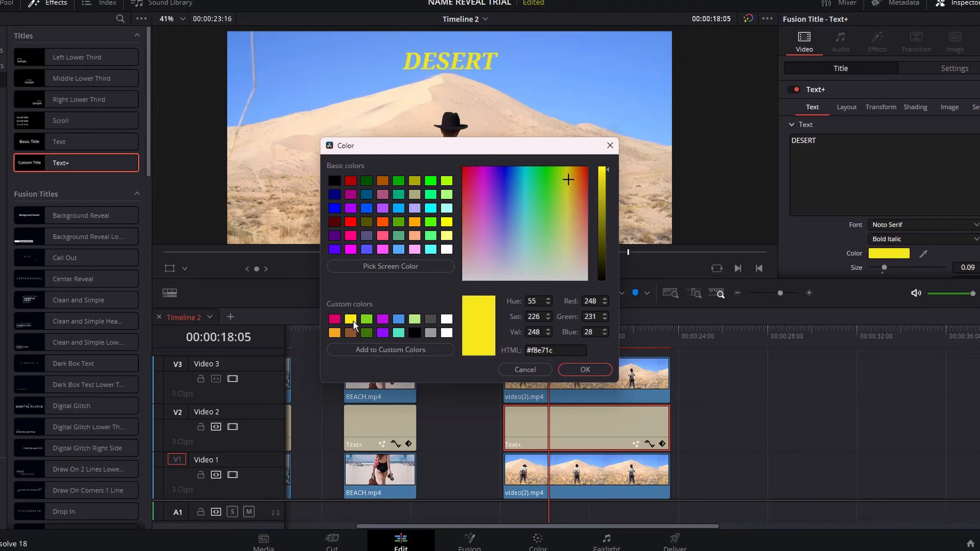
left_click(585, 369)
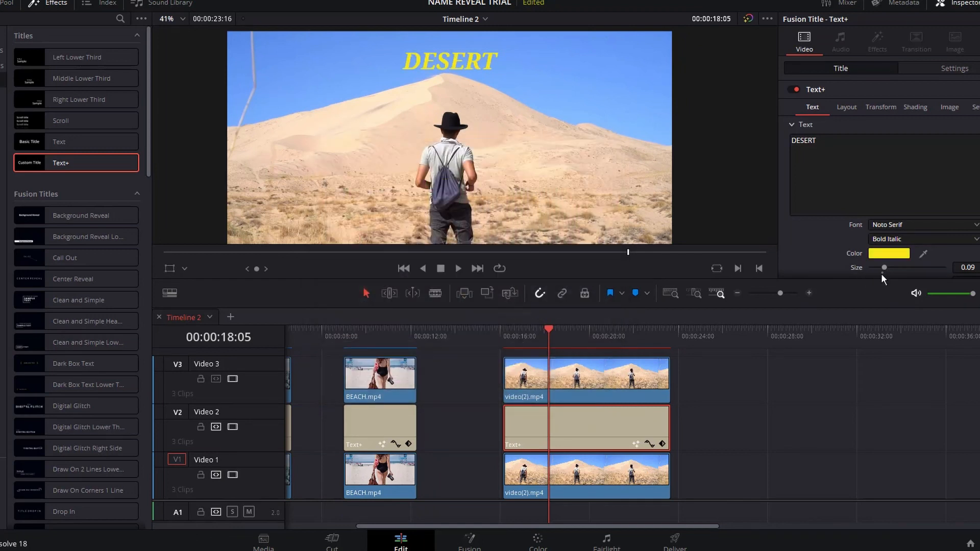
left_click_drag(883, 267, 914, 272)
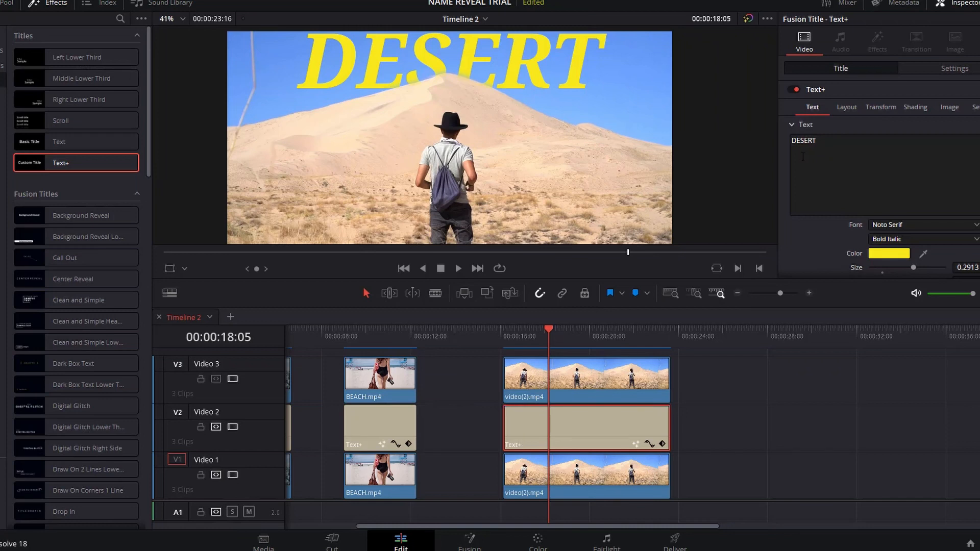
Step: At 00:00:17:03, lower the DESERT title behind the dune with a Position Y keyframe of -38
left_click(954, 68)
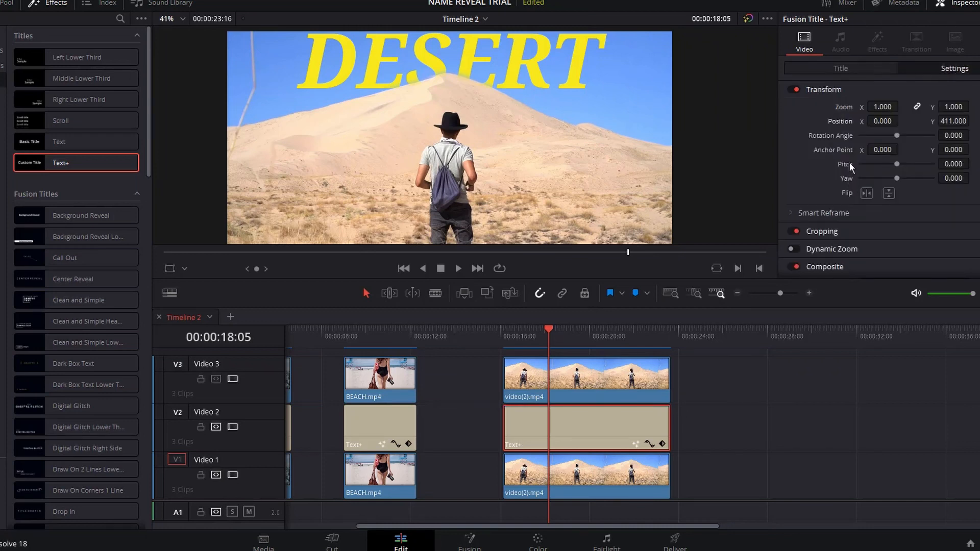
left_click(505, 329)
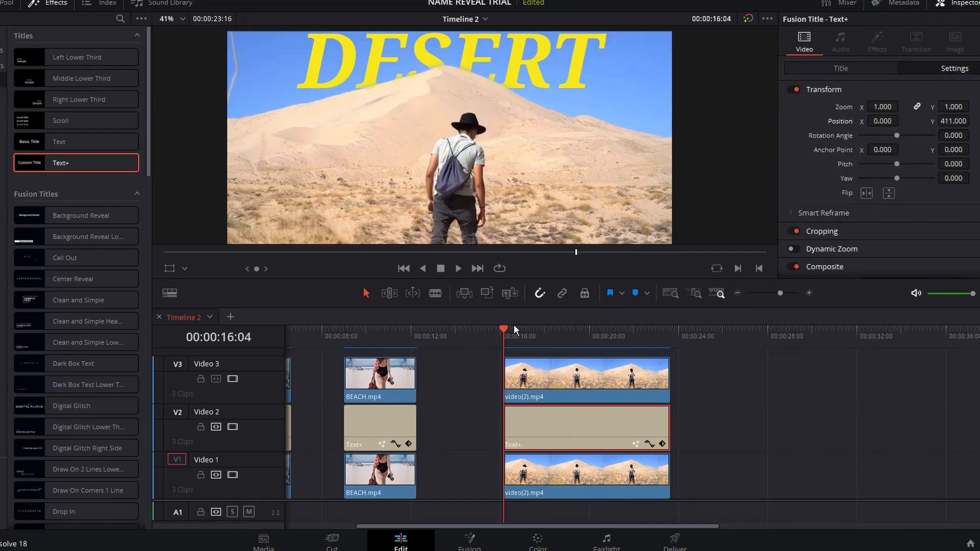
left_click(515, 329)
left_click(504, 326)
left_click_drag(529, 332, 526, 331)
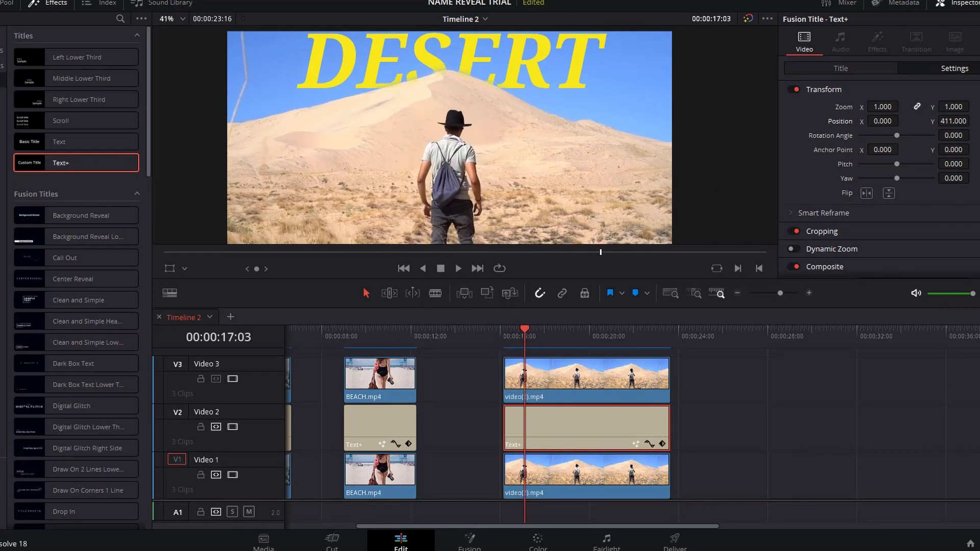
left_click_drag(957, 120, 755, 121)
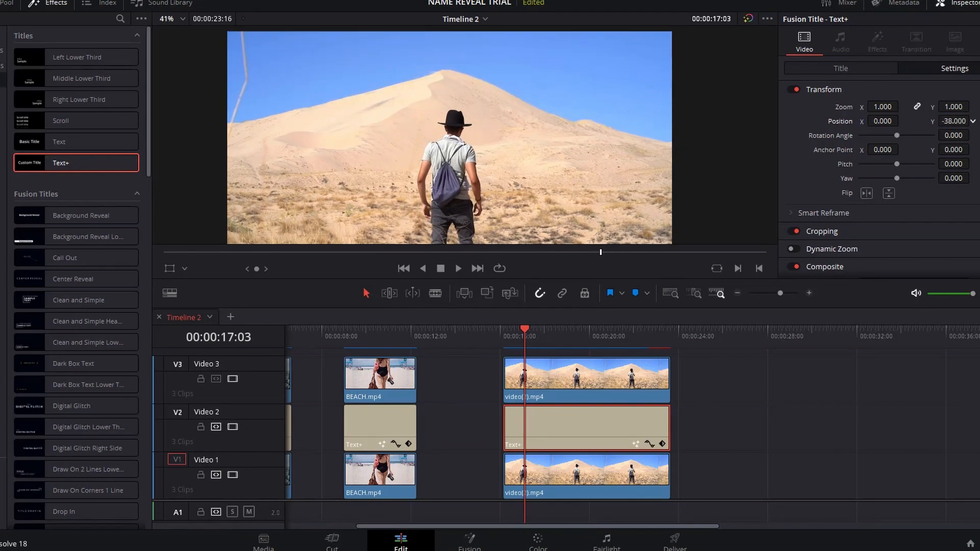
Step: At 00:00:21:16, keyframe the DESERT title's Position Y at about 411, and play the reveal from the start of the desert clips
left_click(624, 334)
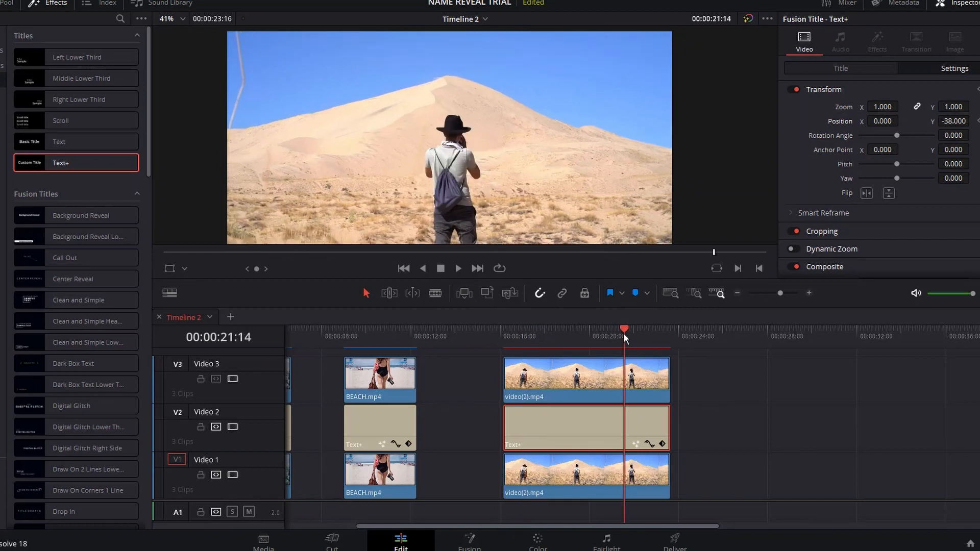
left_click(626, 329)
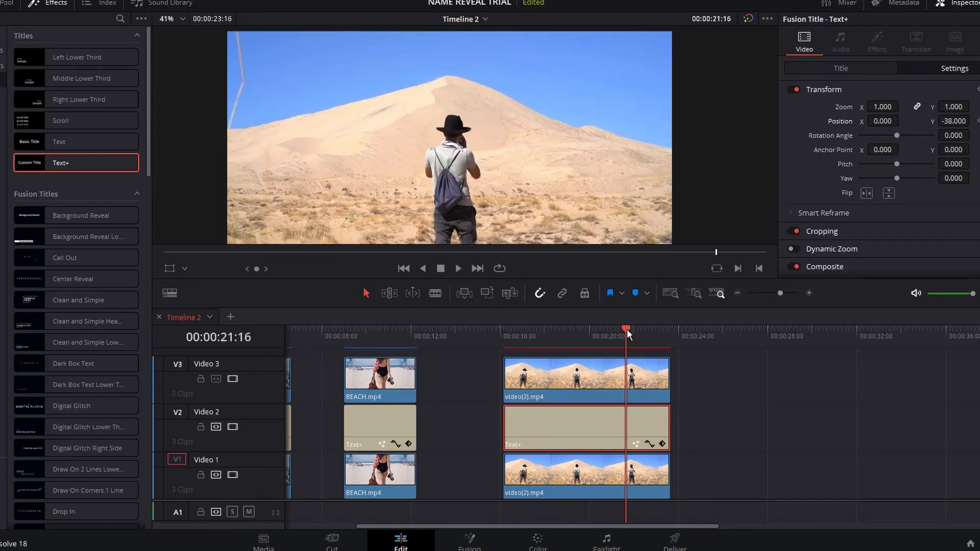
left_click_drag(954, 120, 973, 120)
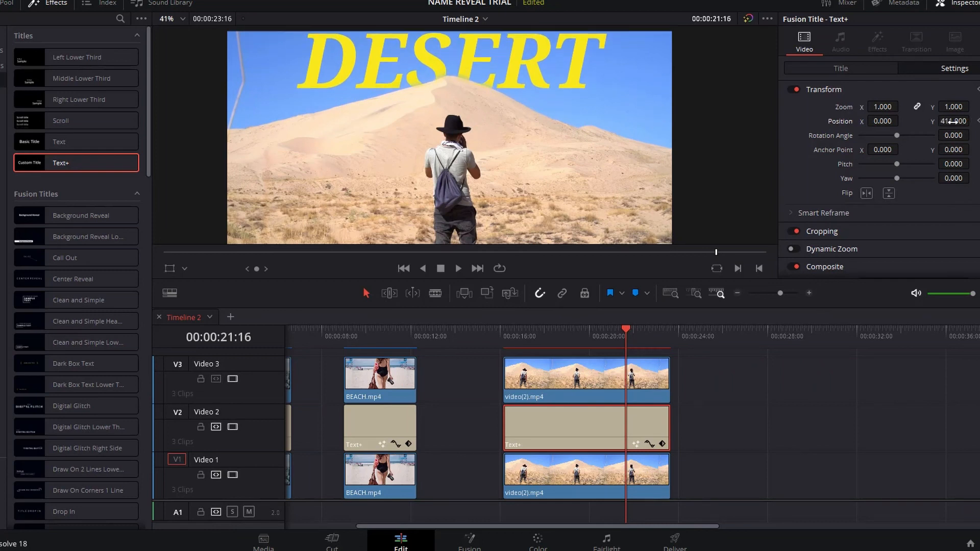
left_click(504, 332)
key("space")
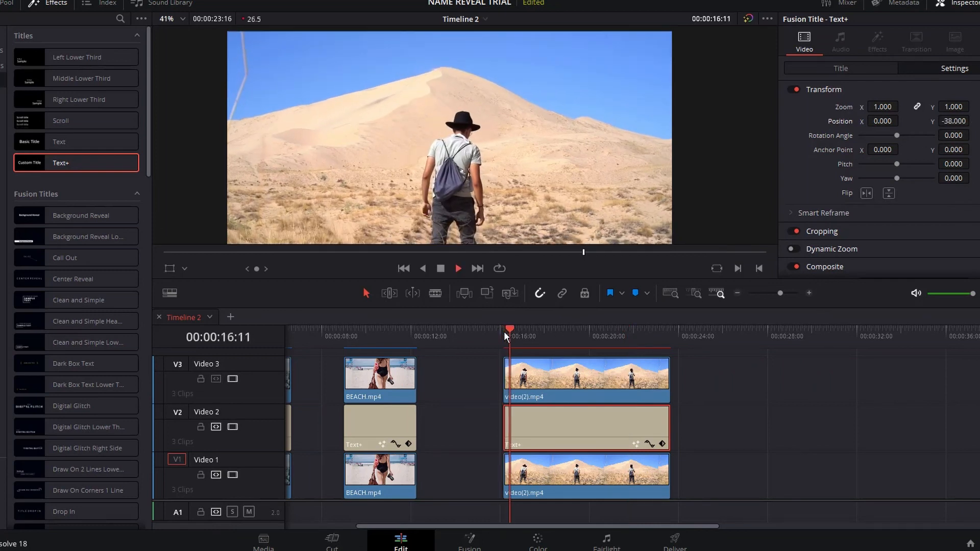